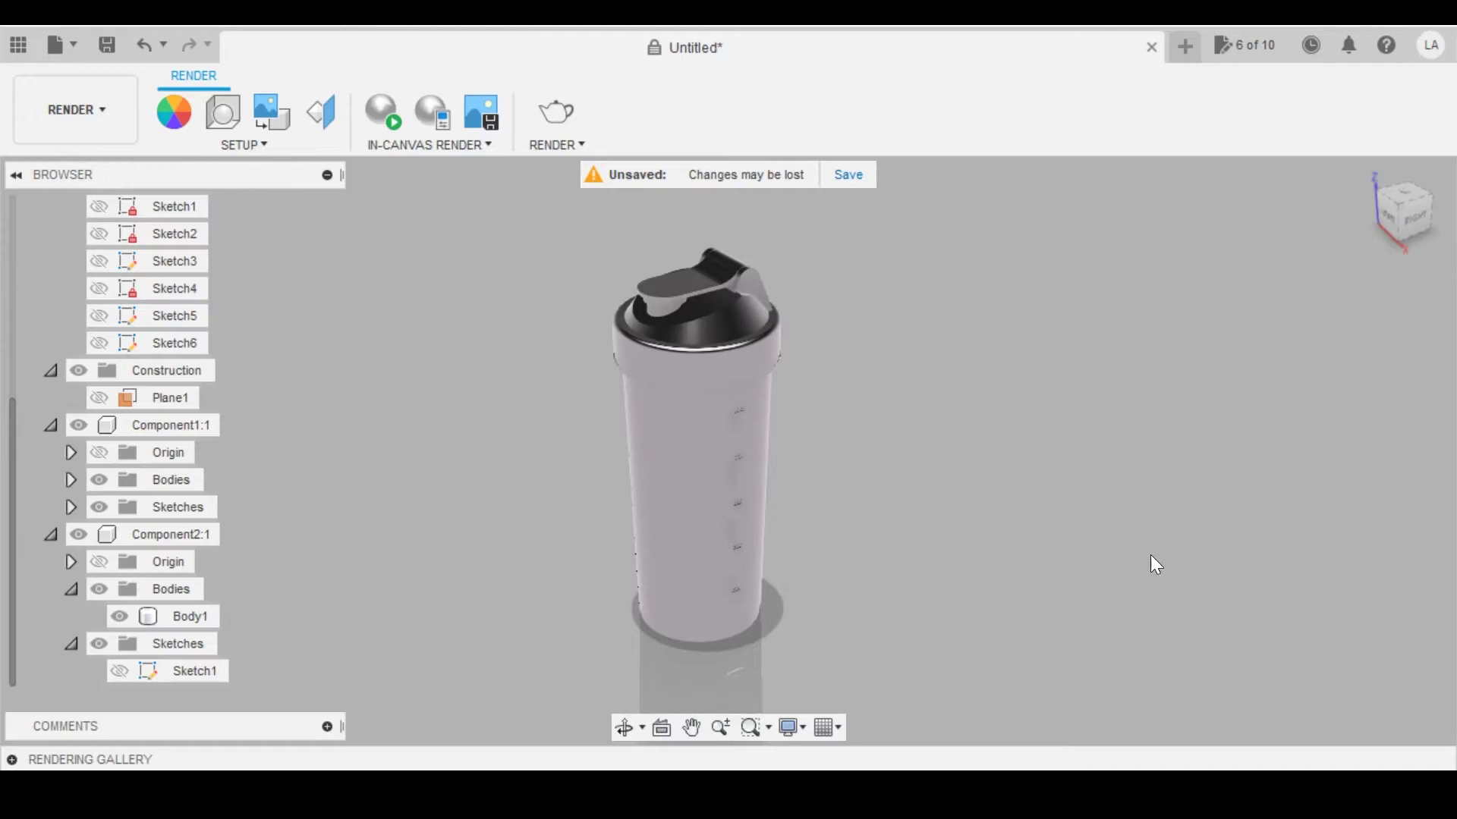
{"action": "middle_click_drag", "start_coordinate": [885, 465], "coordinate": [812, 442], "text": "shift"}
{"action": "scroll", "coordinate": [760, 364], "scroll_direction": "up", "scroll_amount": 4}
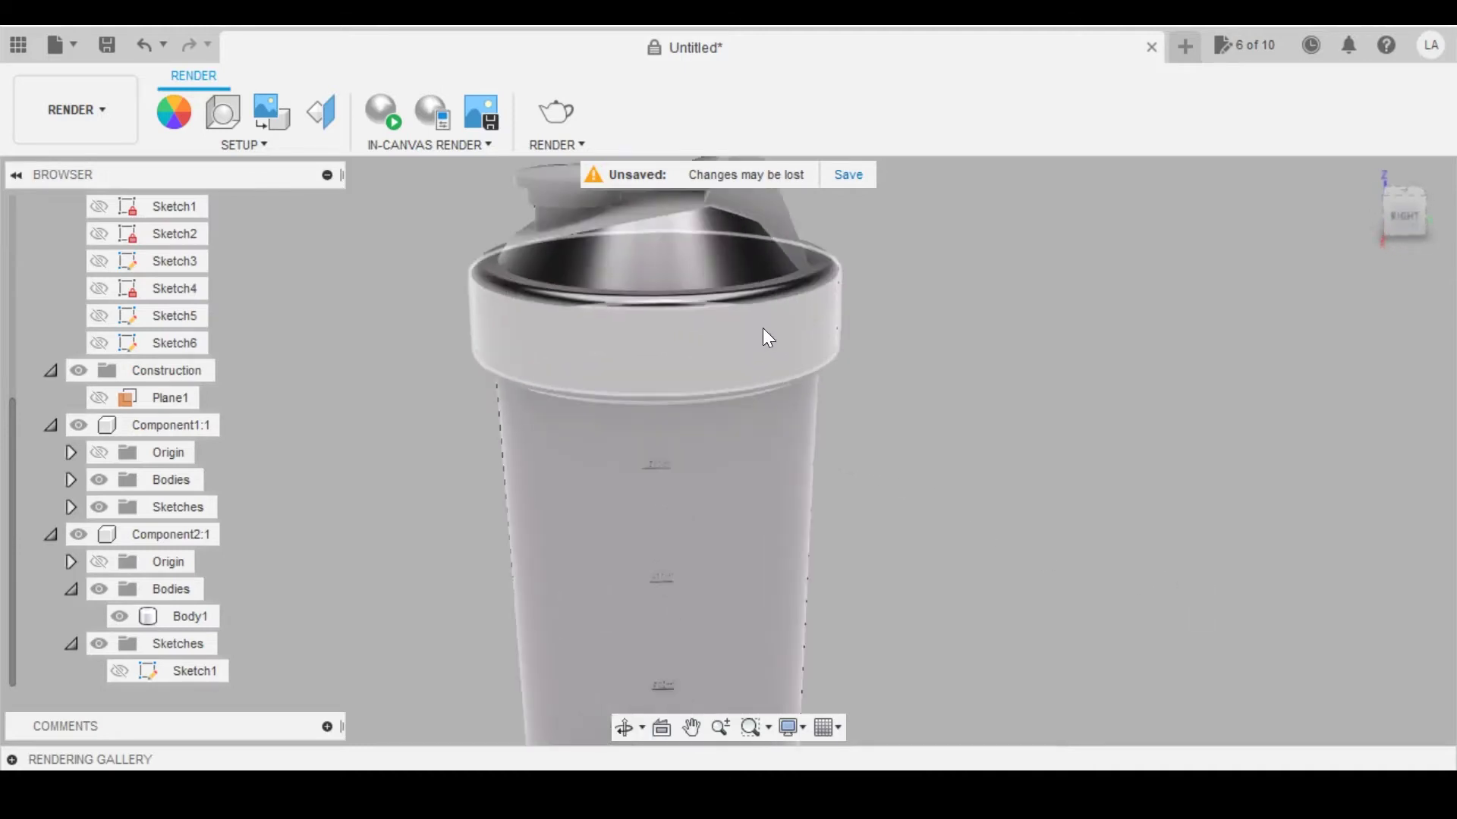
{"action": "mouse_move", "coordinate": [763, 331]}
{"action": "middle_mouse_down", "text": "shift"}
{"action": "mouse_move", "coordinate": [754, 319]}
{"action": "mouse_move", "coordinate": [786, 335]}
{"action": "middle_mouse_up", "text": "shift"}
{"action": "scroll", "coordinate": [786, 334], "scroll_direction": "down", "scroll_amount": 4}
{"action": "middle_click_drag", "start_coordinate": [744, 500], "coordinate": [814, 446], "text": "shift"}
{"action": "scroll", "coordinate": [804, 379], "scroll_direction": "up", "scroll_amount": 3}
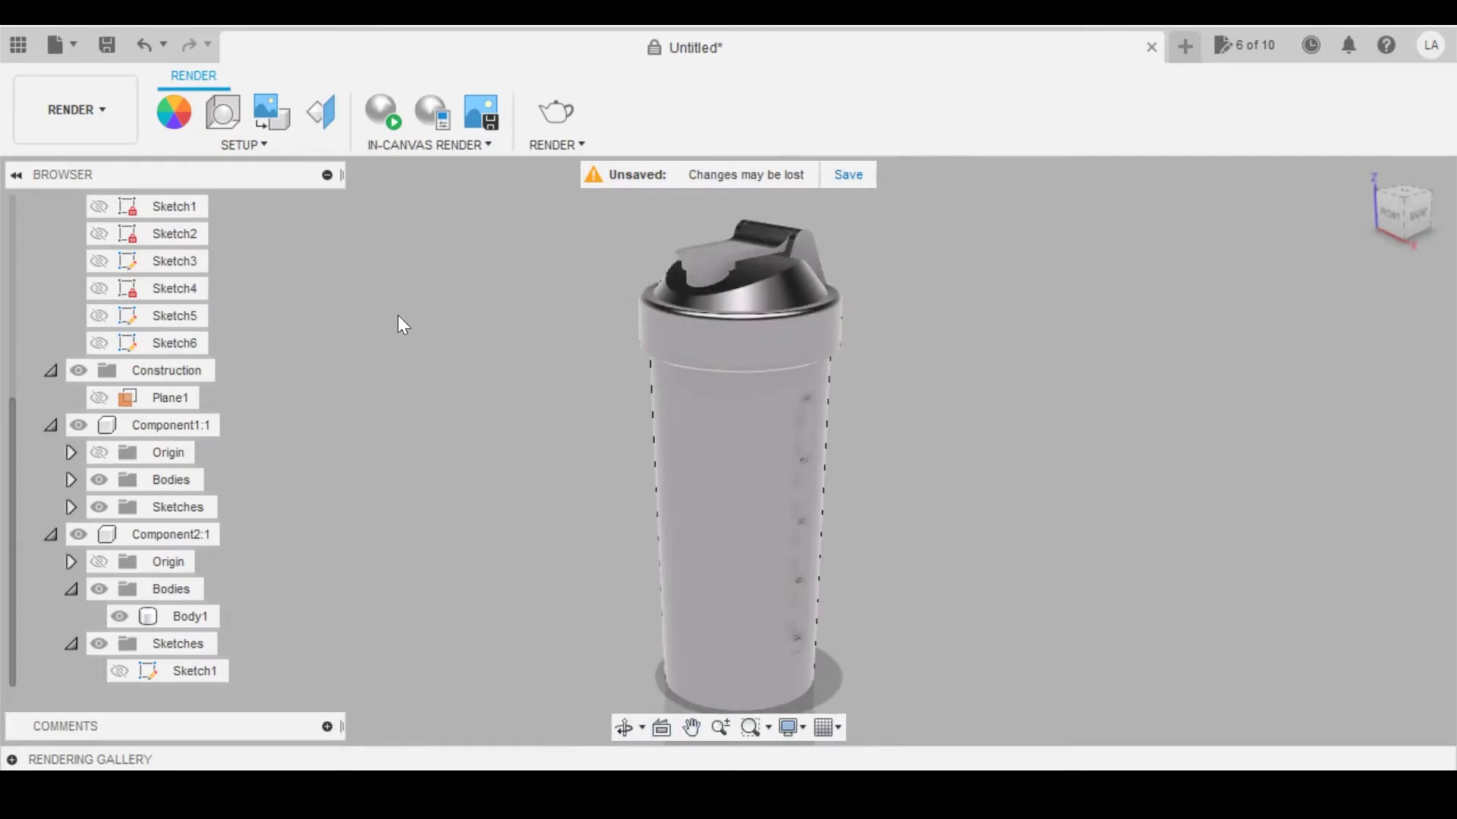
Step: Open the scene settings' environment library and look through the available lighting environments
{"action": "left_click", "coordinate": [225, 115]}
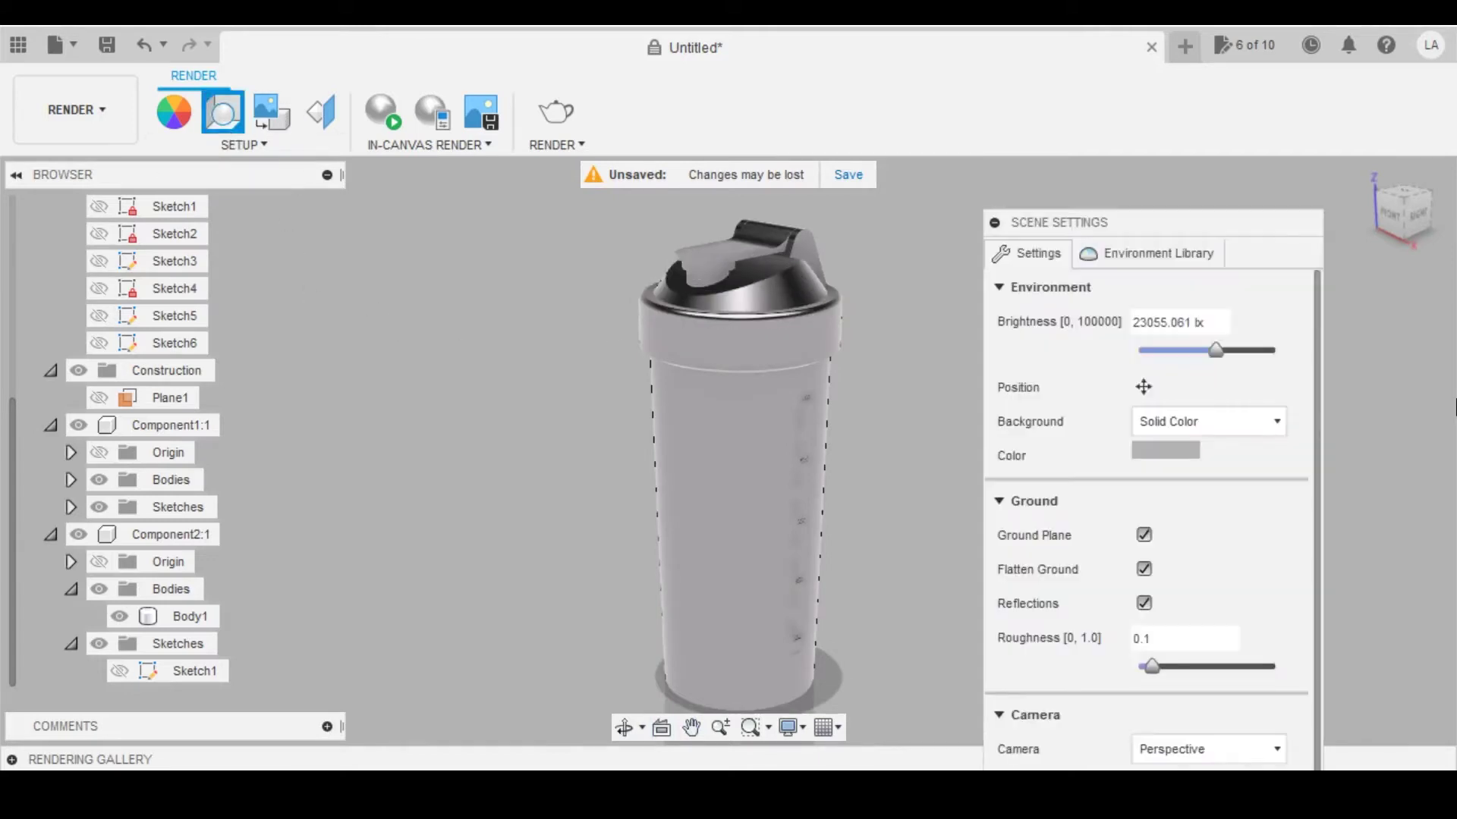
{"action": "left_click", "coordinate": [1135, 260]}
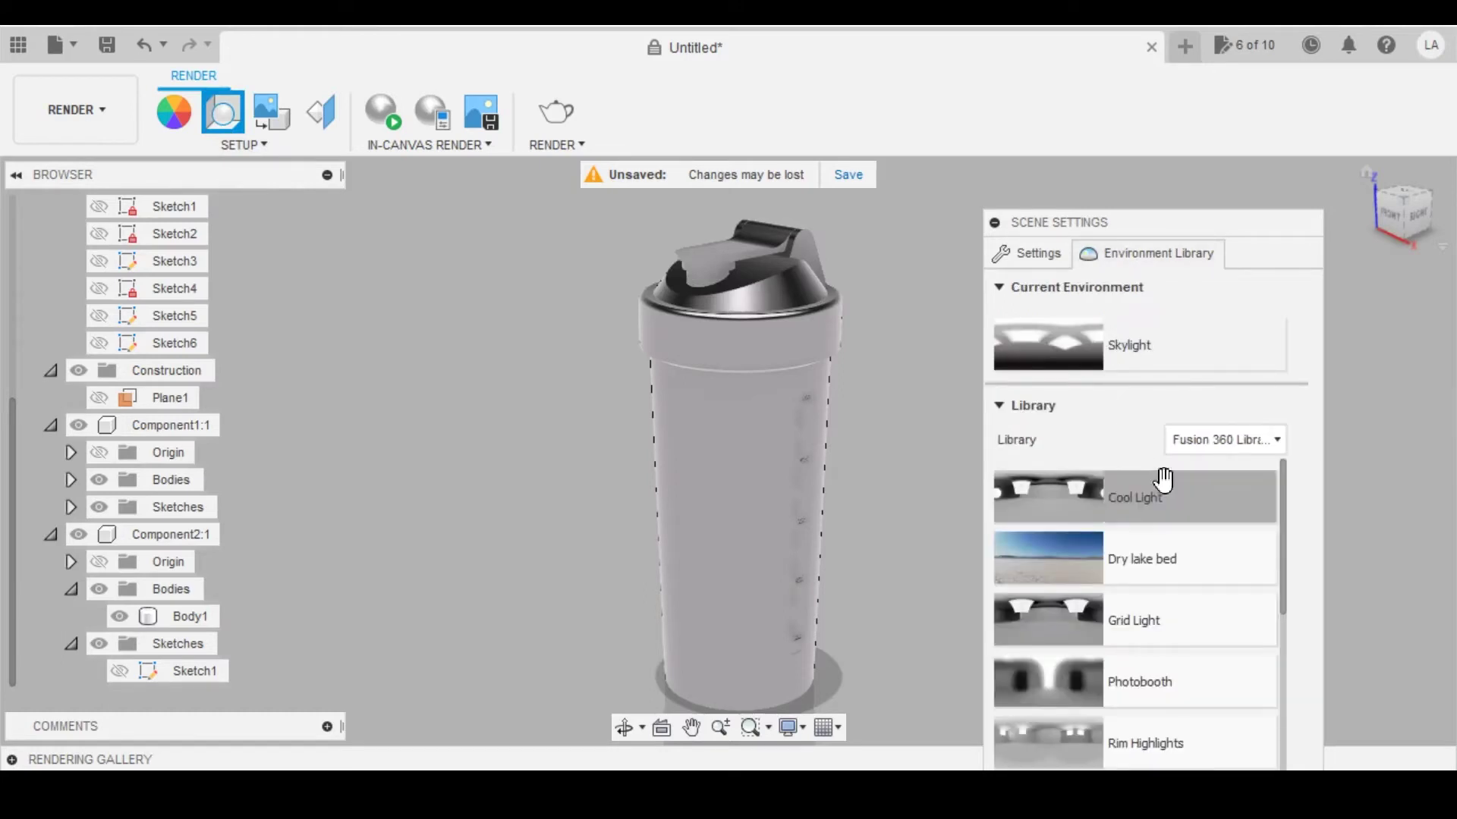
{"action": "scroll", "coordinate": [1161, 486], "scroll_direction": "down", "scroll_amount": 3}
{"action": "left_click_drag", "start_coordinate": [1169, 224], "coordinate": [1201, 93]}
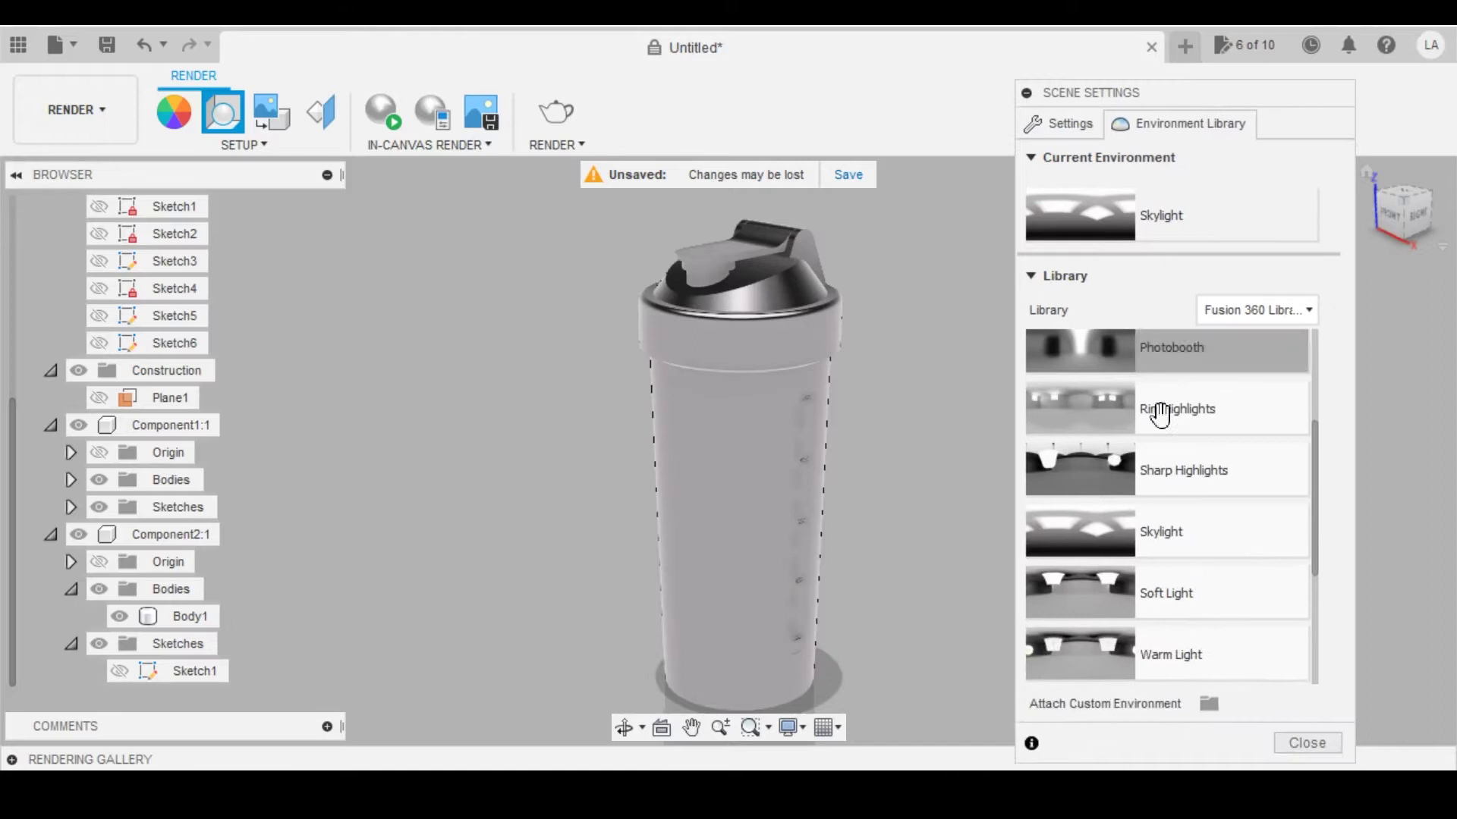
{"action": "scroll", "coordinate": [1145, 553], "scroll_direction": "down", "scroll_amount": 3}
{"action": "scroll", "coordinate": [1145, 475], "scroll_direction": "up", "scroll_amount": 6}
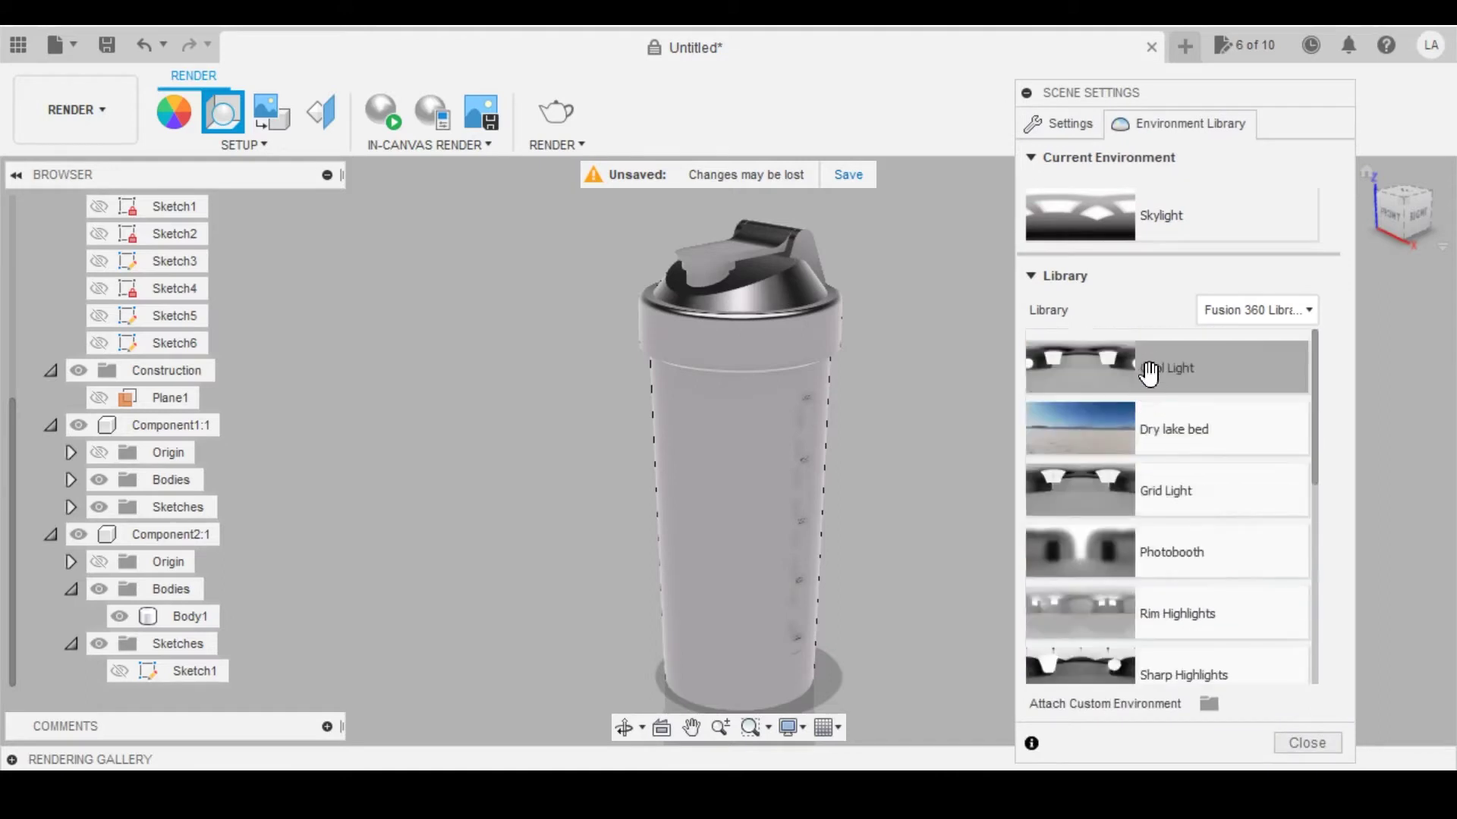
{"action": "scroll", "coordinate": [1139, 405], "scroll_direction": "down", "scroll_amount": 1}
{"action": "scroll", "coordinate": [1135, 402], "scroll_direction": "down", "scroll_amount": 1}
{"action": "scroll", "coordinate": [1132, 398], "scroll_direction": "down", "scroll_amount": 3}
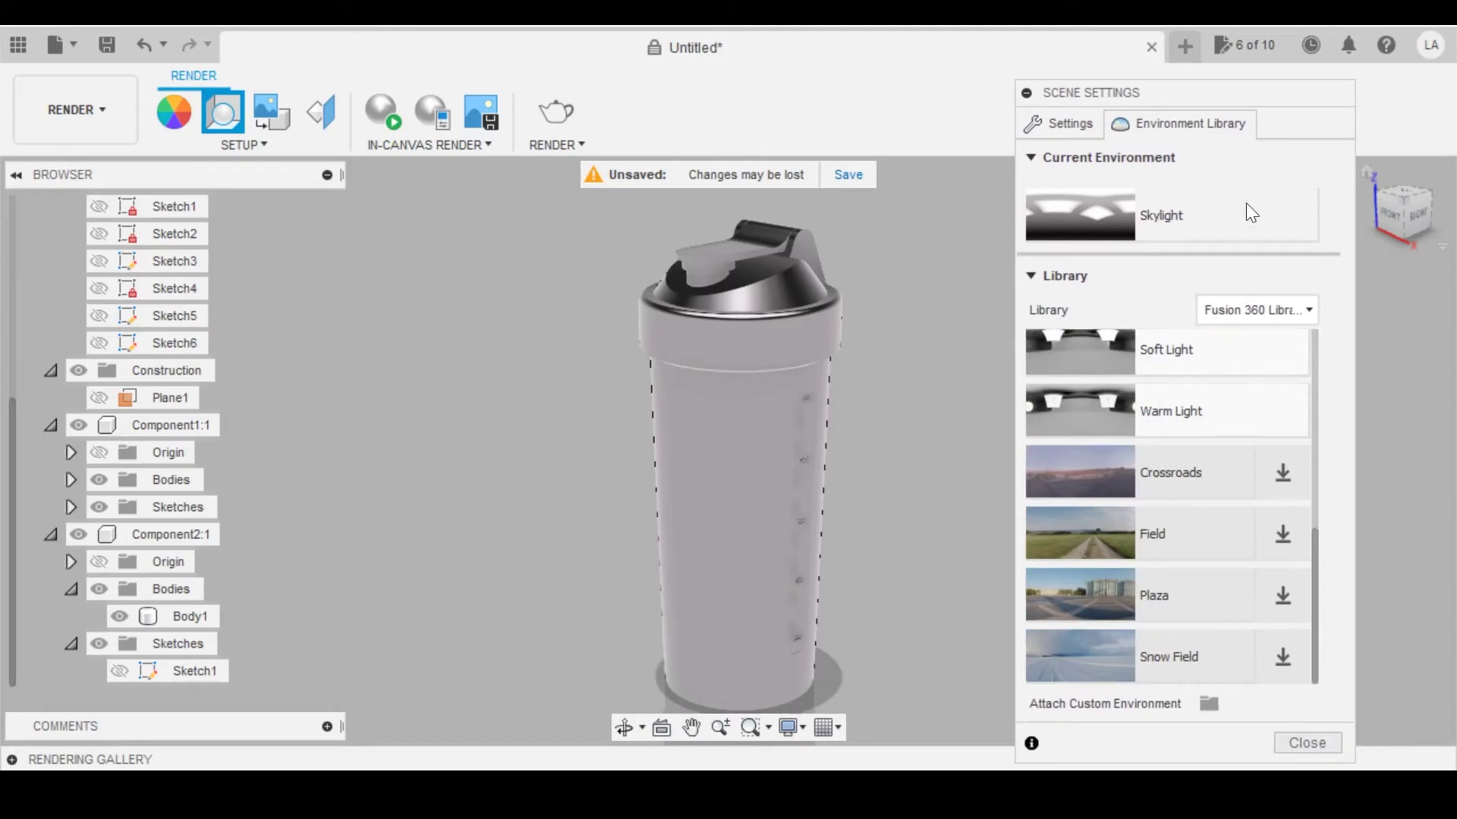
Step: Apply the Soft Light environment from the library to the scene and return to the general scene settings
{"action": "left_click", "coordinate": [1207, 705]}
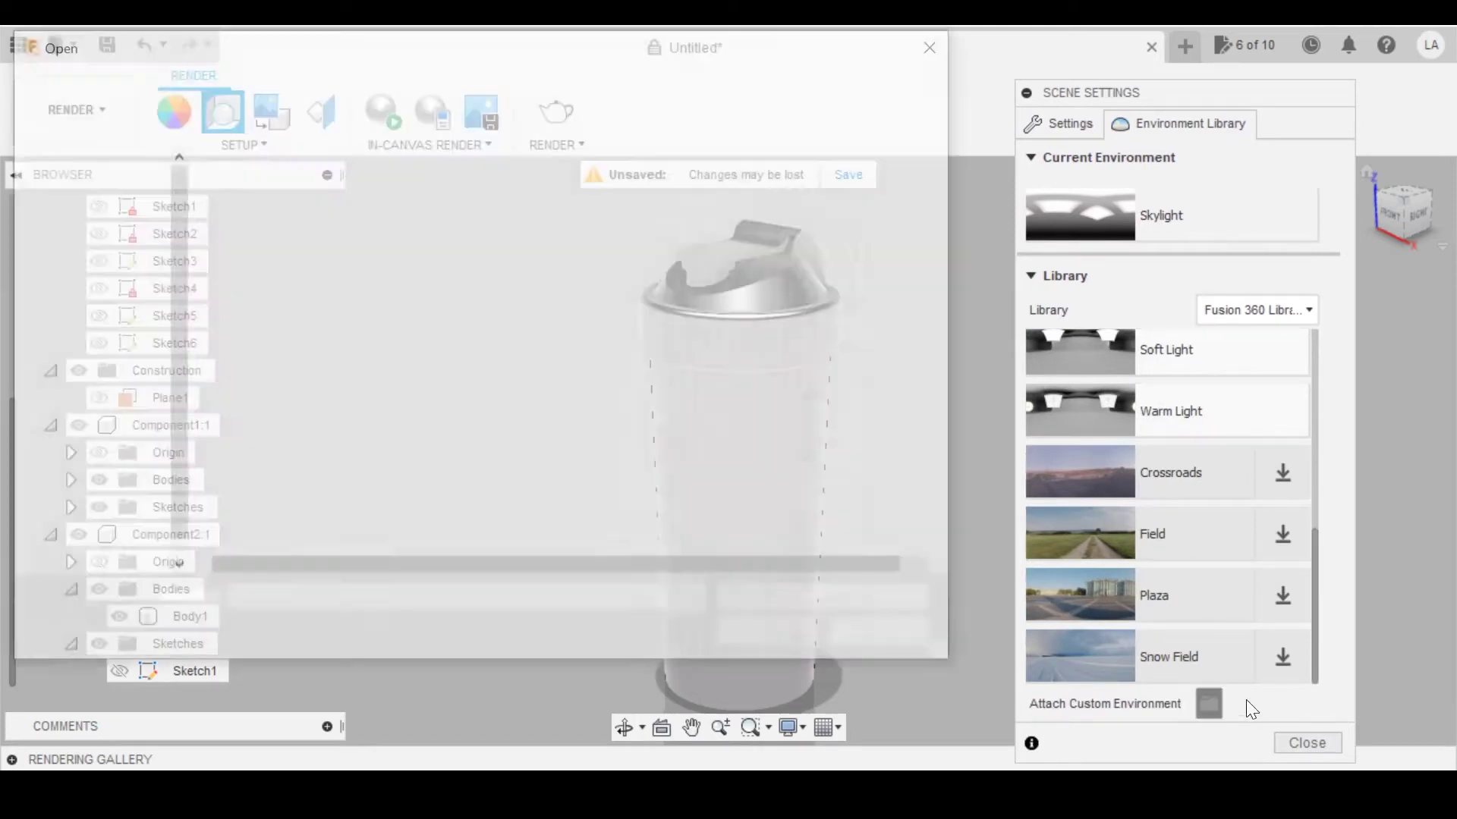
{"action": "left_click", "coordinate": [942, 46]}
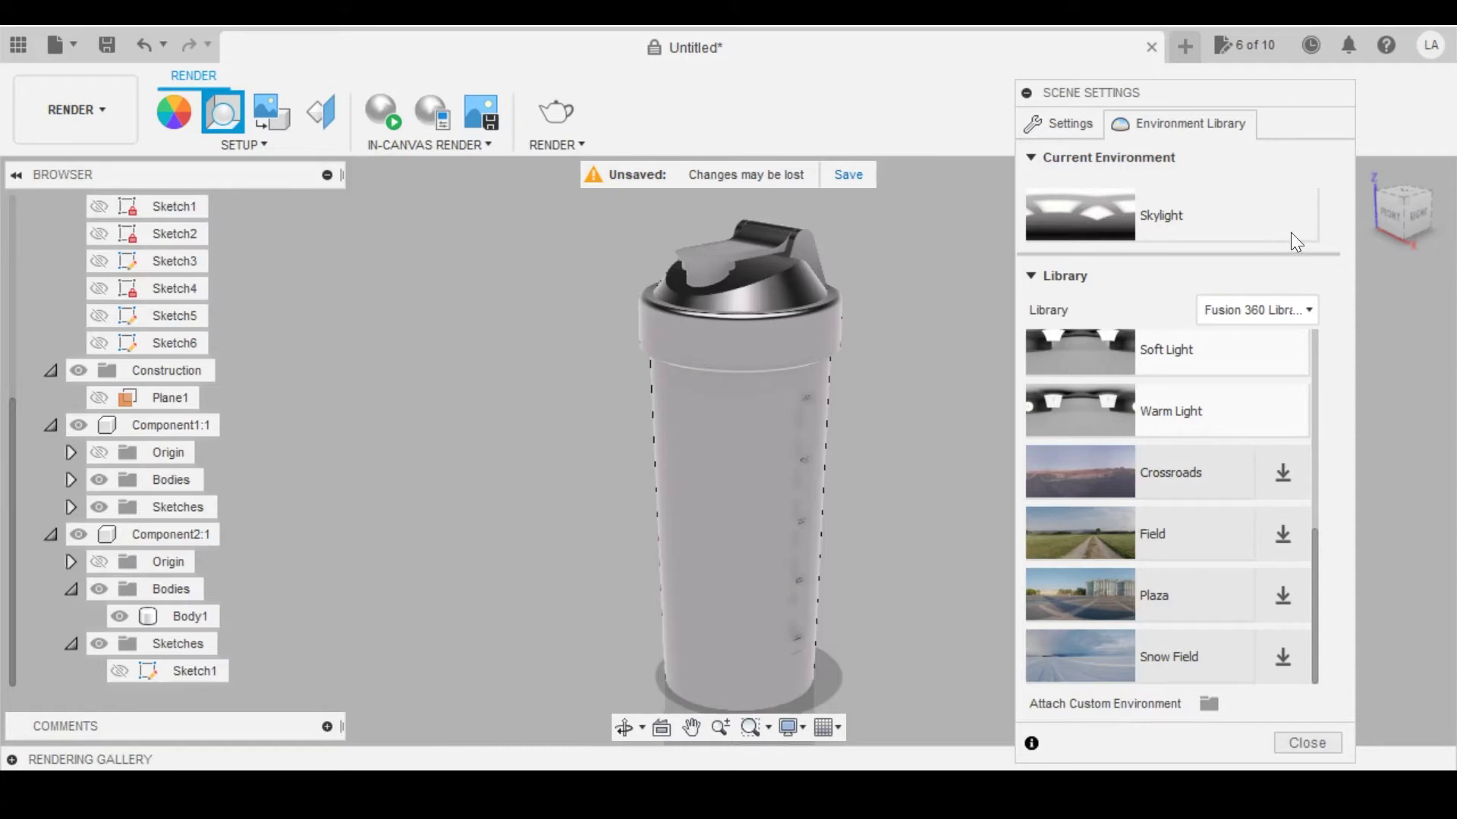
{"action": "scroll", "coordinate": [1169, 585], "scroll_direction": "up", "scroll_amount": 4}
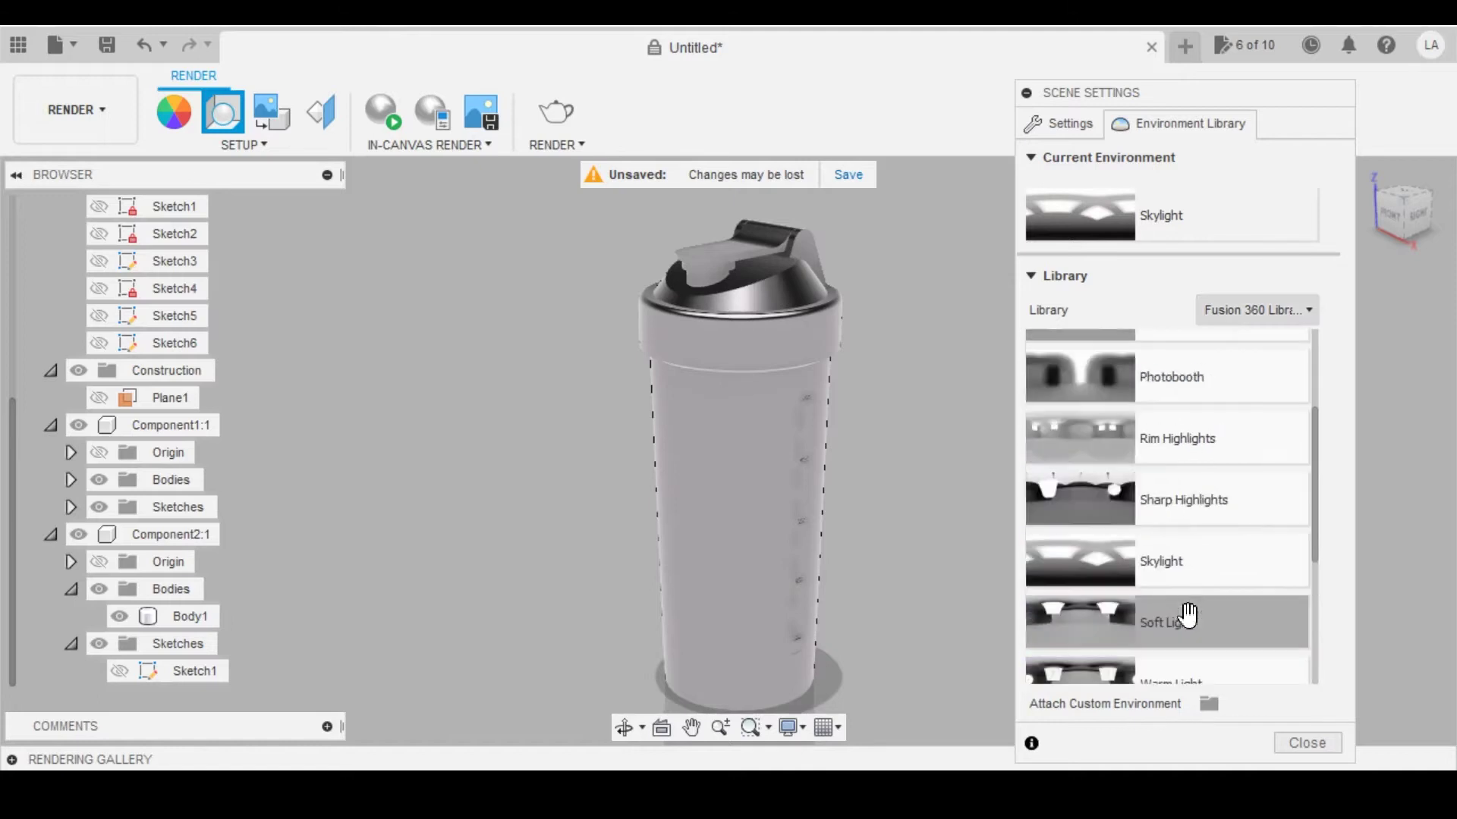
{"action": "scroll", "coordinate": [1229, 592], "scroll_direction": "down", "scroll_amount": 2}
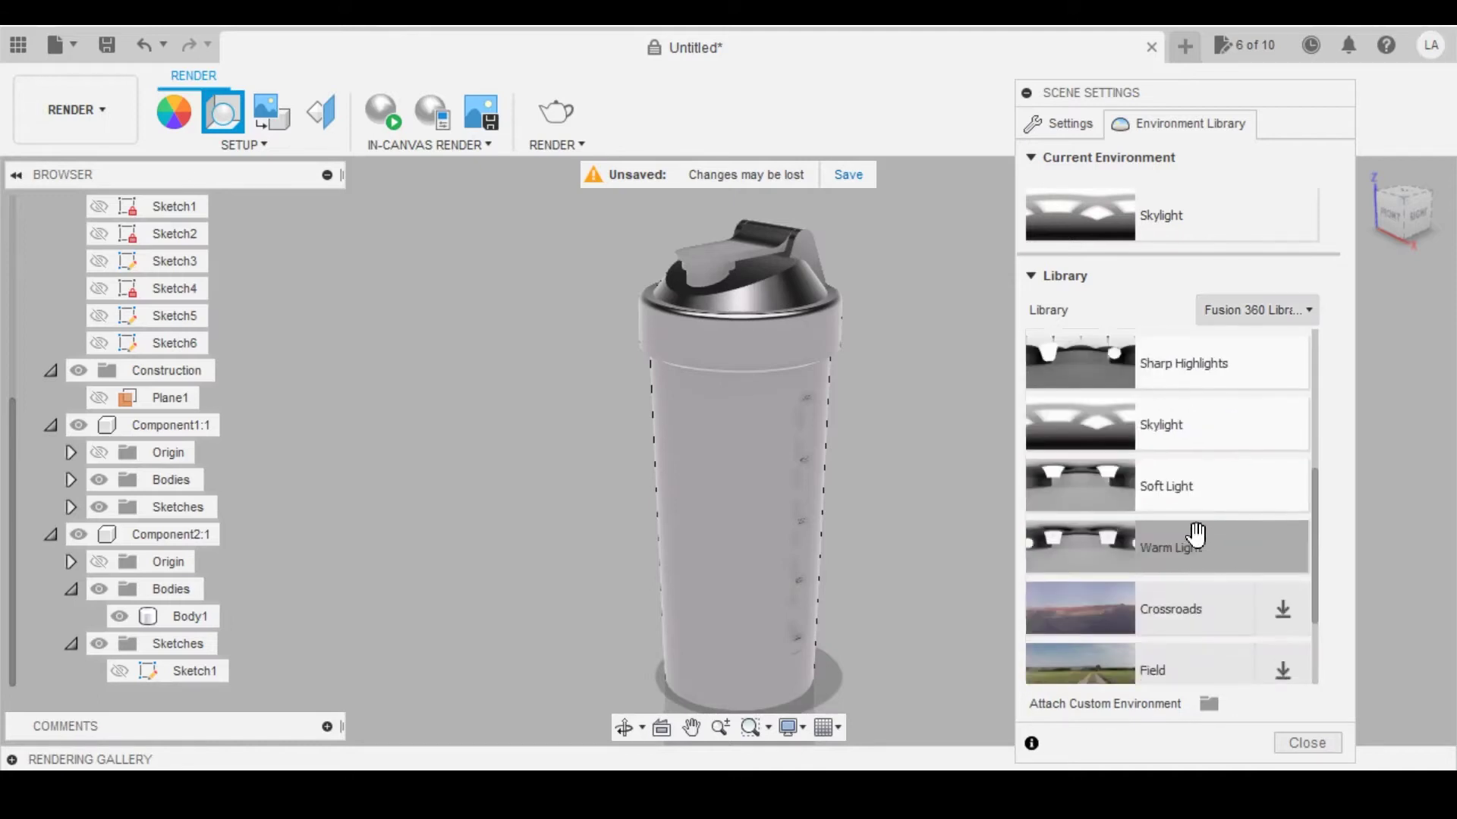
{"action": "left_click_drag", "start_coordinate": [1197, 504], "coordinate": [956, 370]}
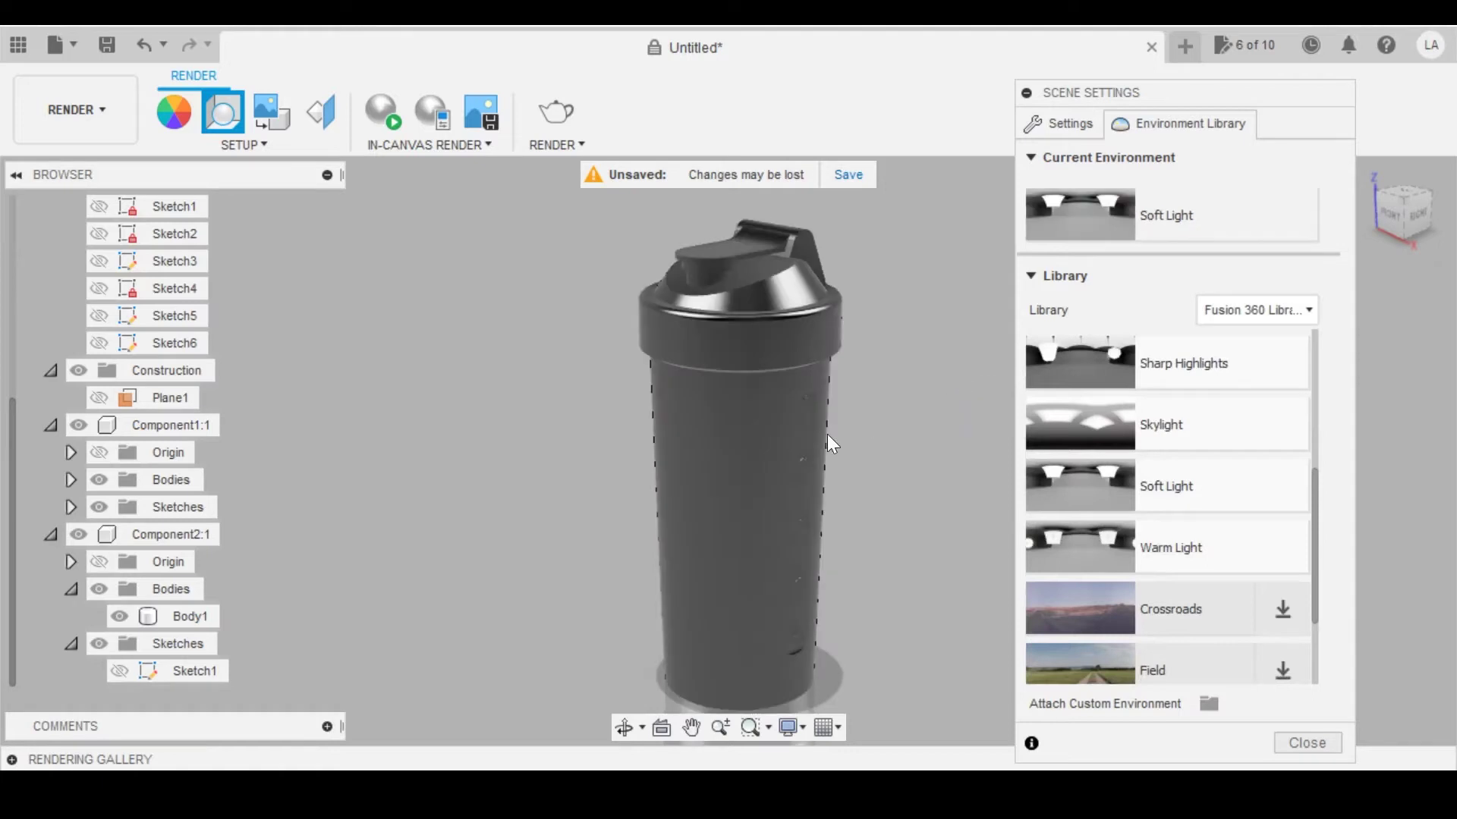
{"action": "scroll", "coordinate": [1161, 488], "scroll_direction": "up", "scroll_amount": 5}
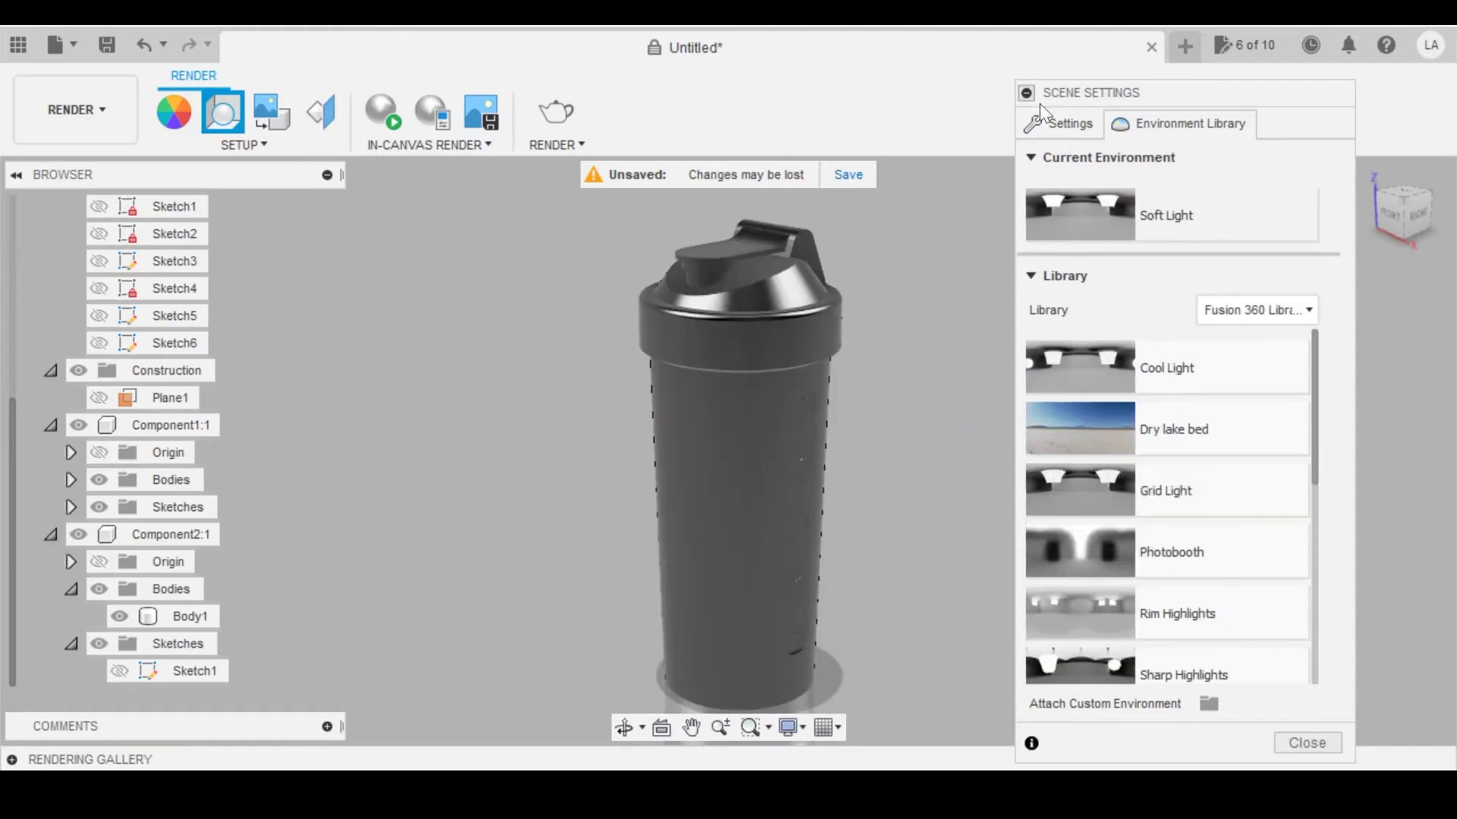
{"action": "left_click", "coordinate": [1063, 123]}
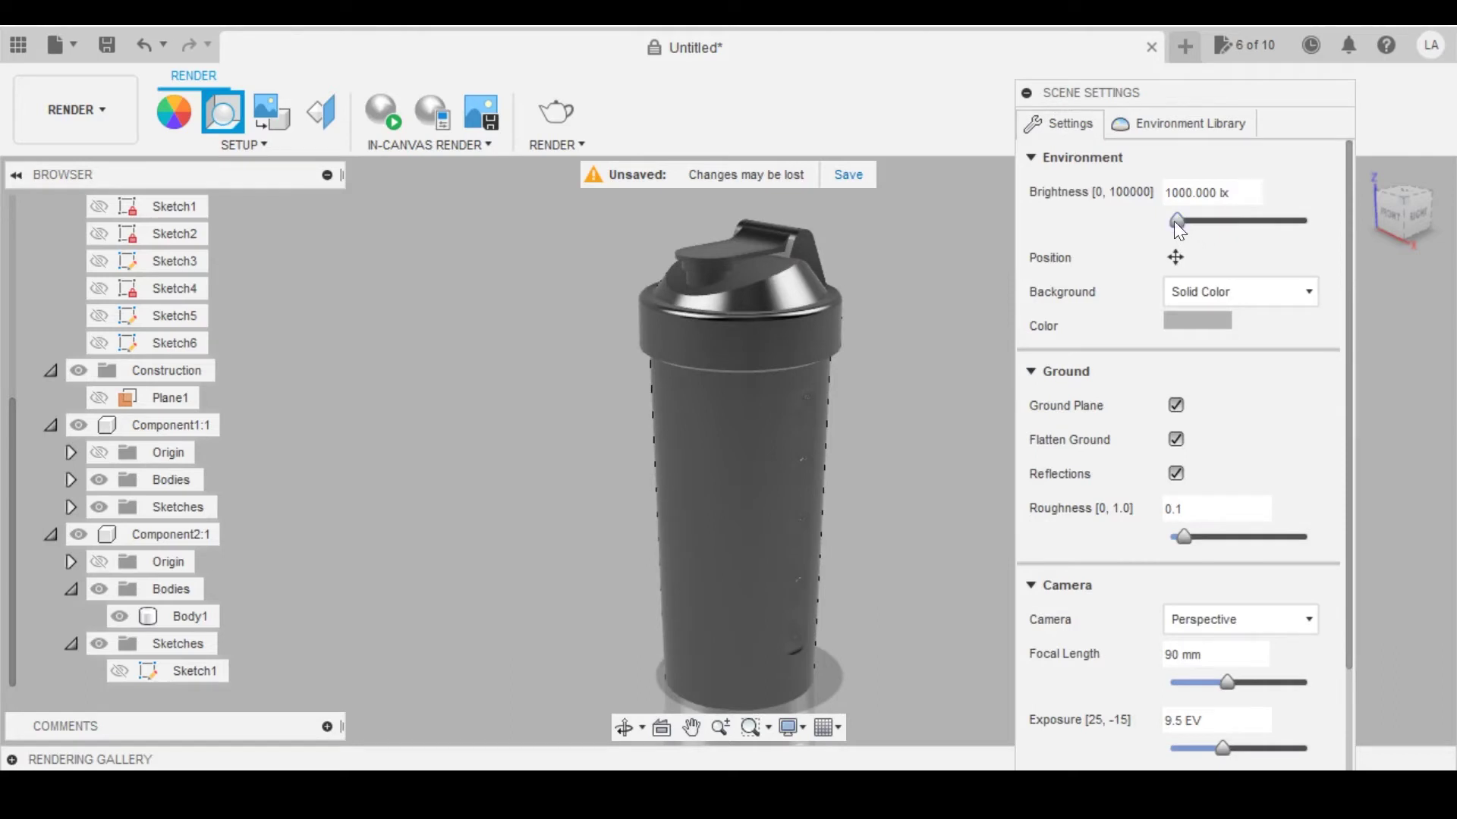
Step: Set the scene background to Environment and inspect the bottle against it from near and far
{"action": "left_click", "coordinate": [1189, 298]}
{"action": "left_click", "coordinate": [1197, 319]}
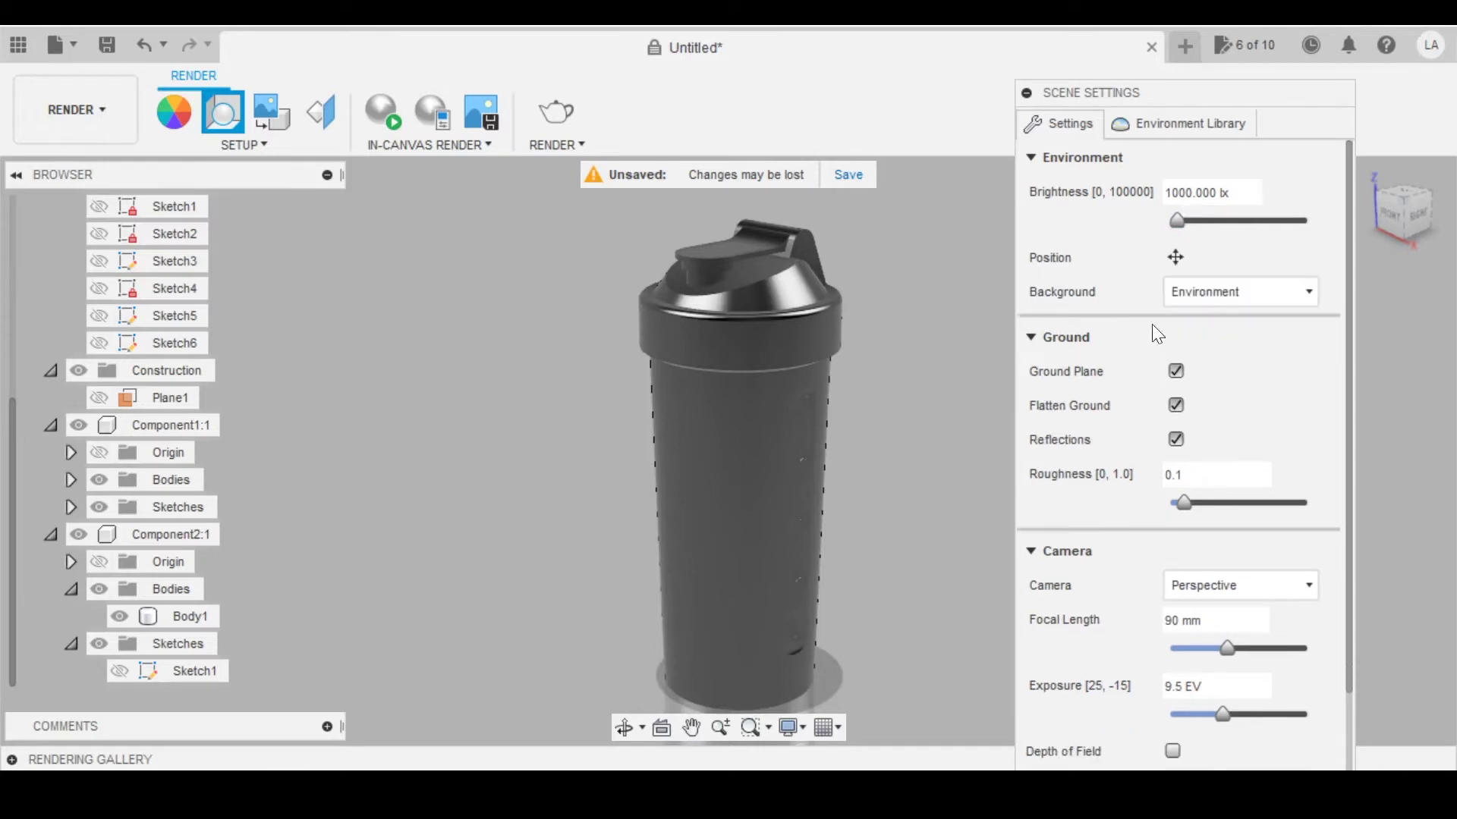
{"action": "scroll", "coordinate": [892, 314], "scroll_direction": "down", "scroll_amount": 5}
{"action": "middle_click_drag", "start_coordinate": [932, 336], "coordinate": [743, 432]}
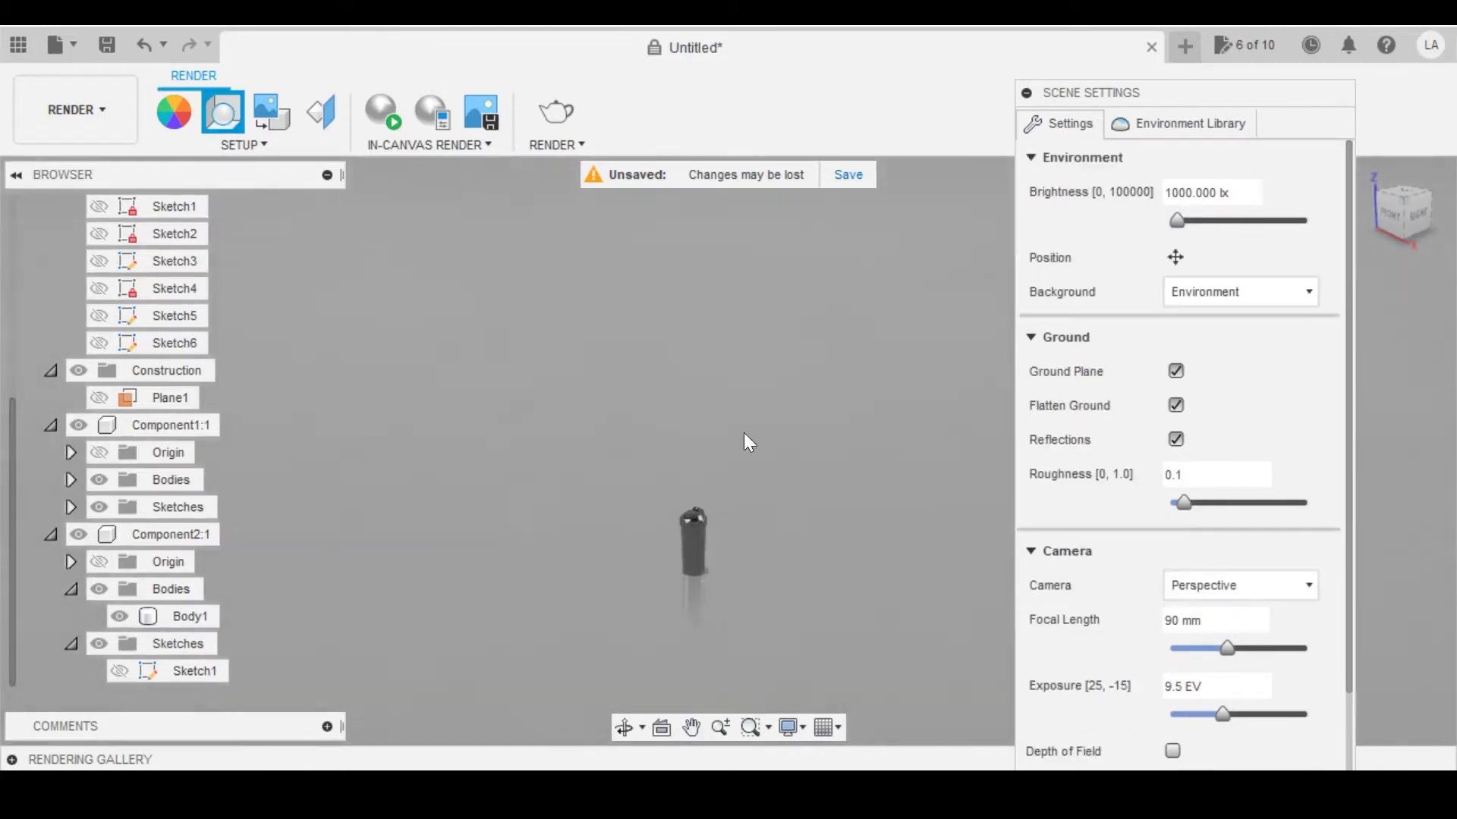
{"action": "middle_click_drag", "start_coordinate": [760, 376], "coordinate": [669, 418]}
{"action": "scroll", "coordinate": [607, 421], "scroll_direction": "up", "scroll_amount": 5}
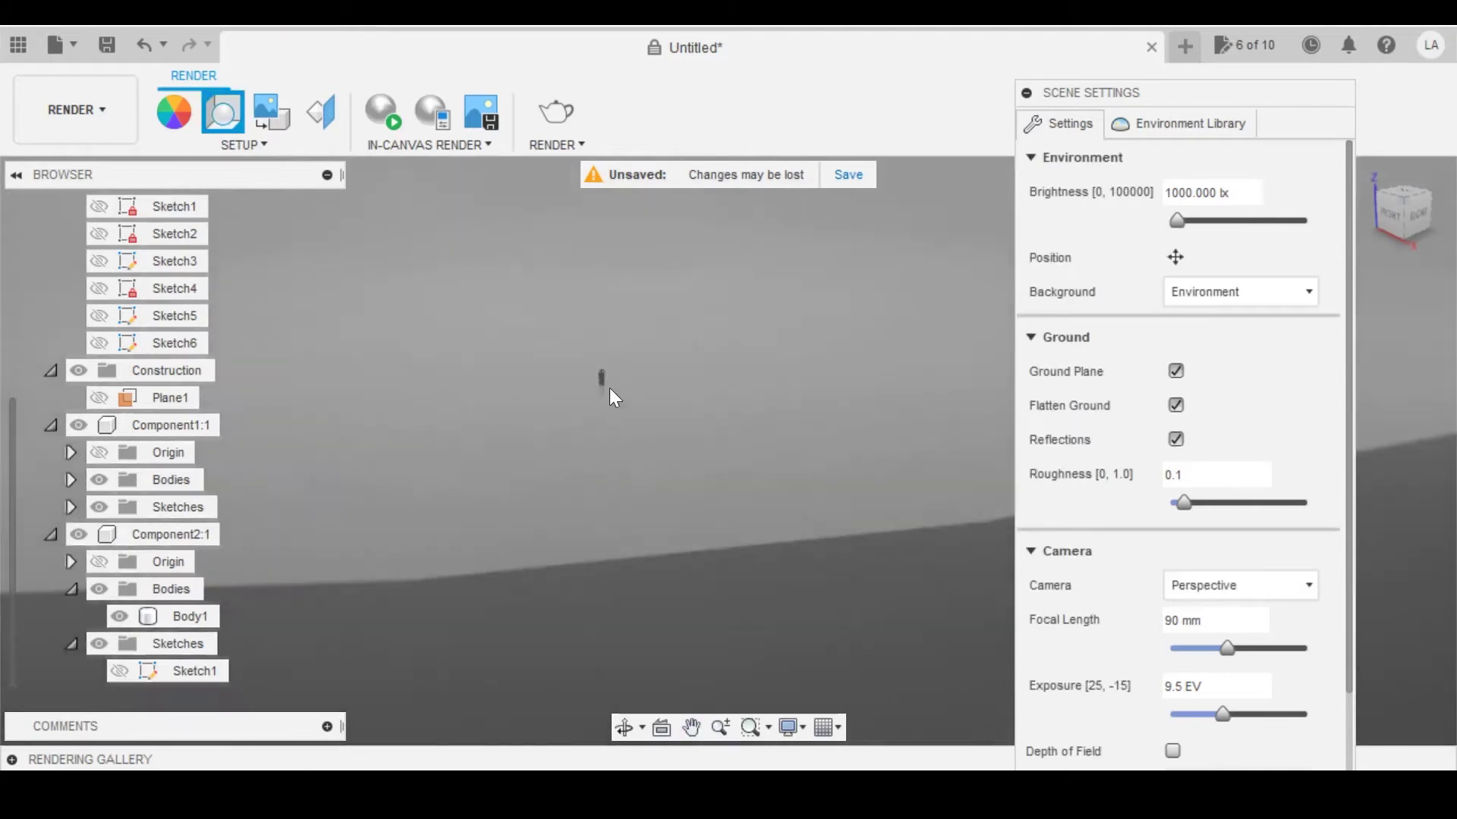
{"action": "scroll", "coordinate": [603, 383], "scroll_direction": "up", "scroll_amount": 8}
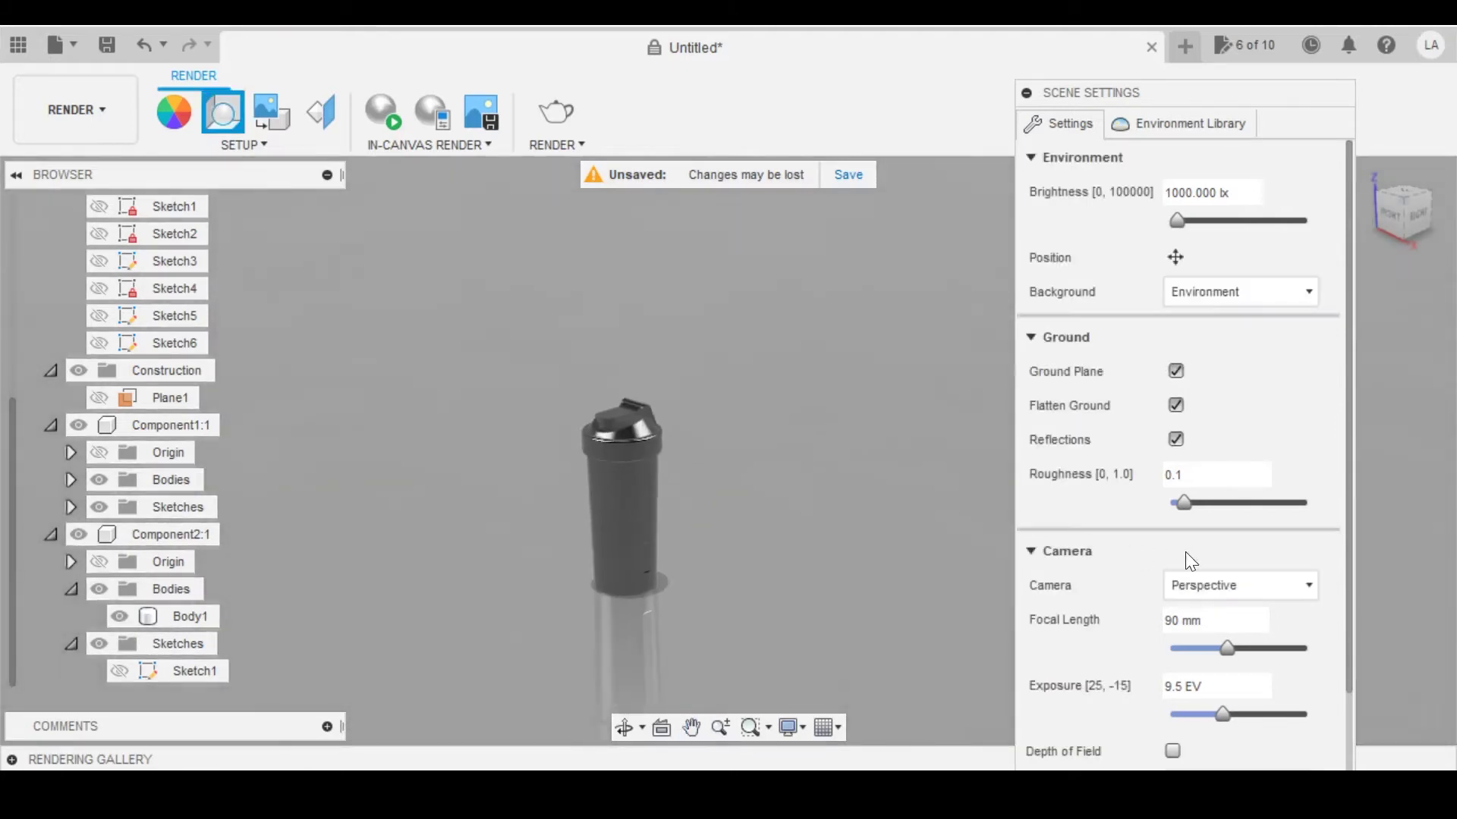
Step: Start positioning the environment and reduce its ground scale to 0.000
{"action": "left_click", "coordinate": [1176, 256]}
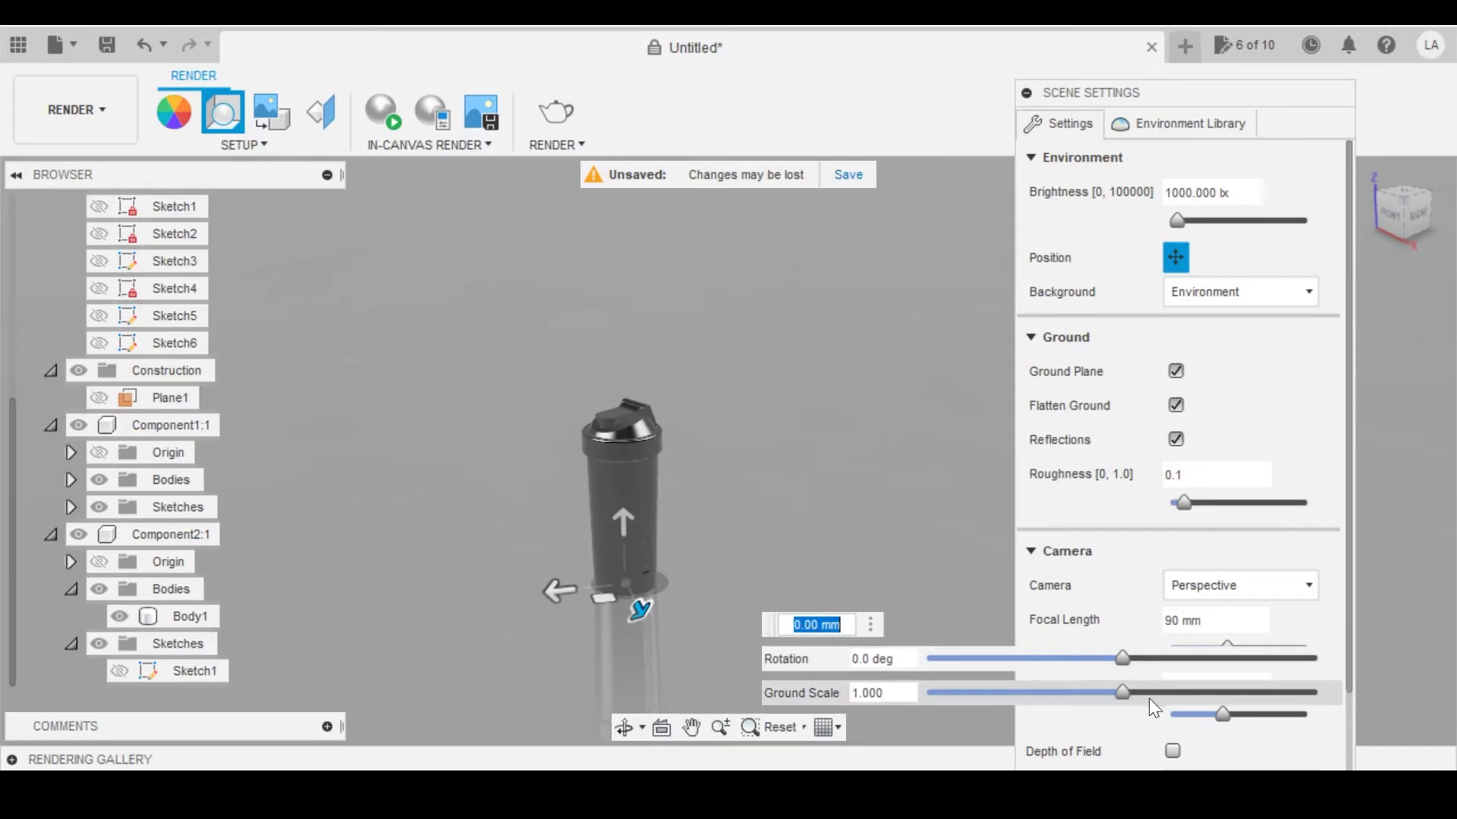
{"action": "left_click_drag", "start_coordinate": [1122, 692], "coordinate": [911, 673]}
{"action": "scroll", "coordinate": [667, 359], "scroll_direction": "down", "scroll_amount": 4}
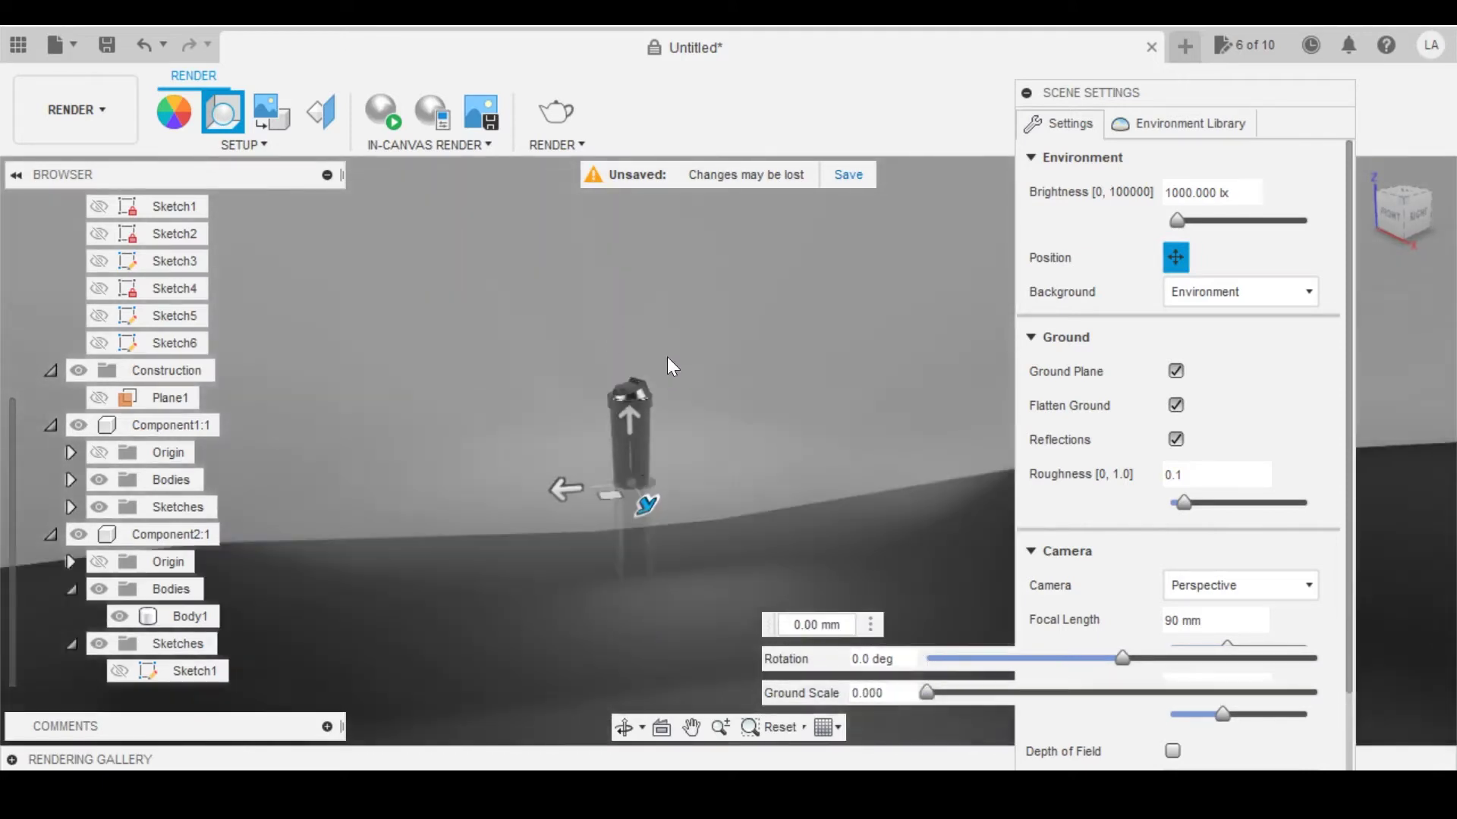
{"action": "middle_click_drag", "start_coordinate": [667, 360], "coordinate": [767, 478]}
{"action": "scroll", "coordinate": [767, 478], "scroll_direction": "up", "scroll_amount": 4}
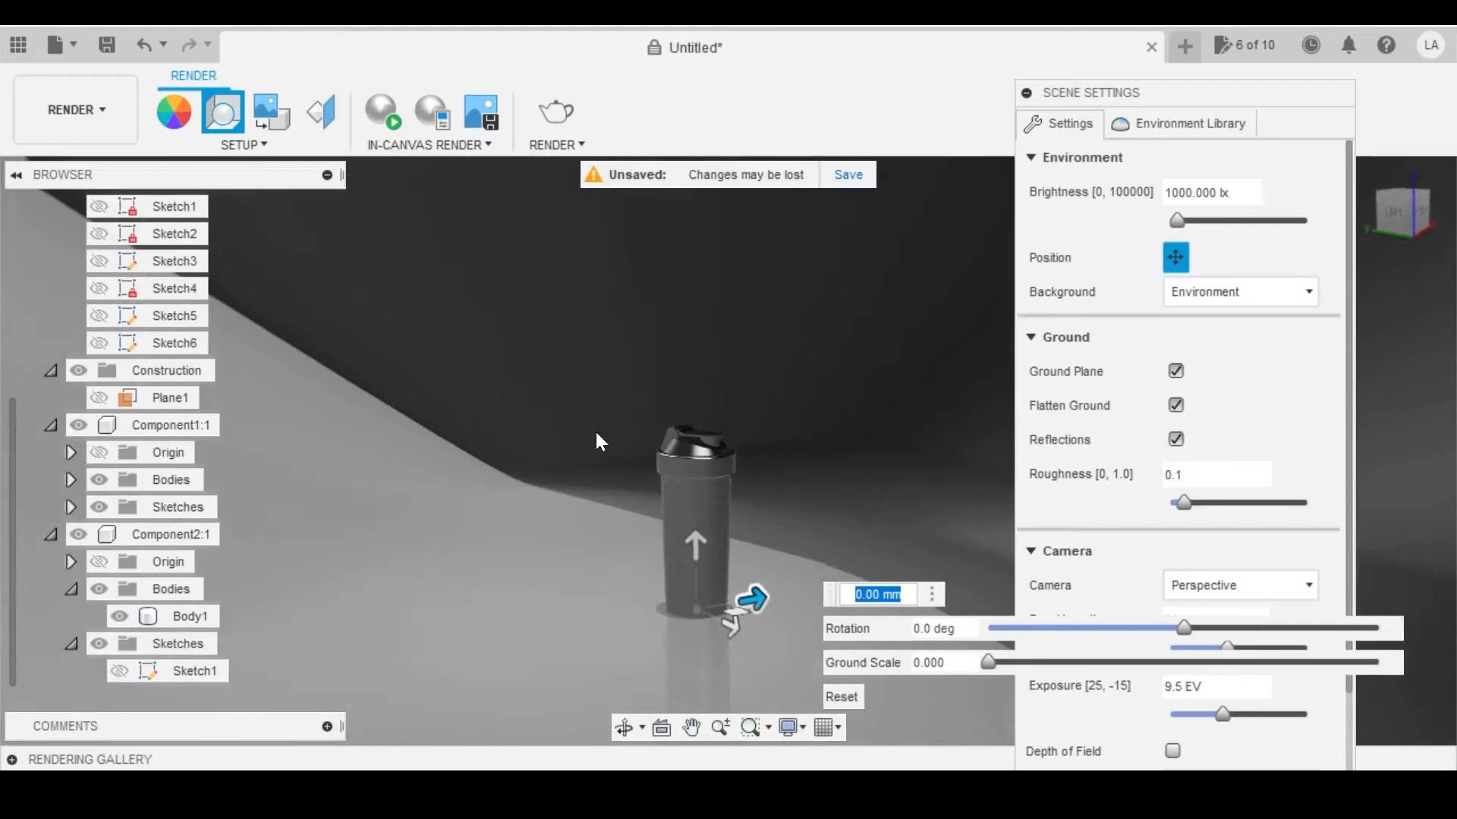
{"action": "middle_click_drag", "start_coordinate": [597, 439], "coordinate": [645, 455], "text": "shift"}
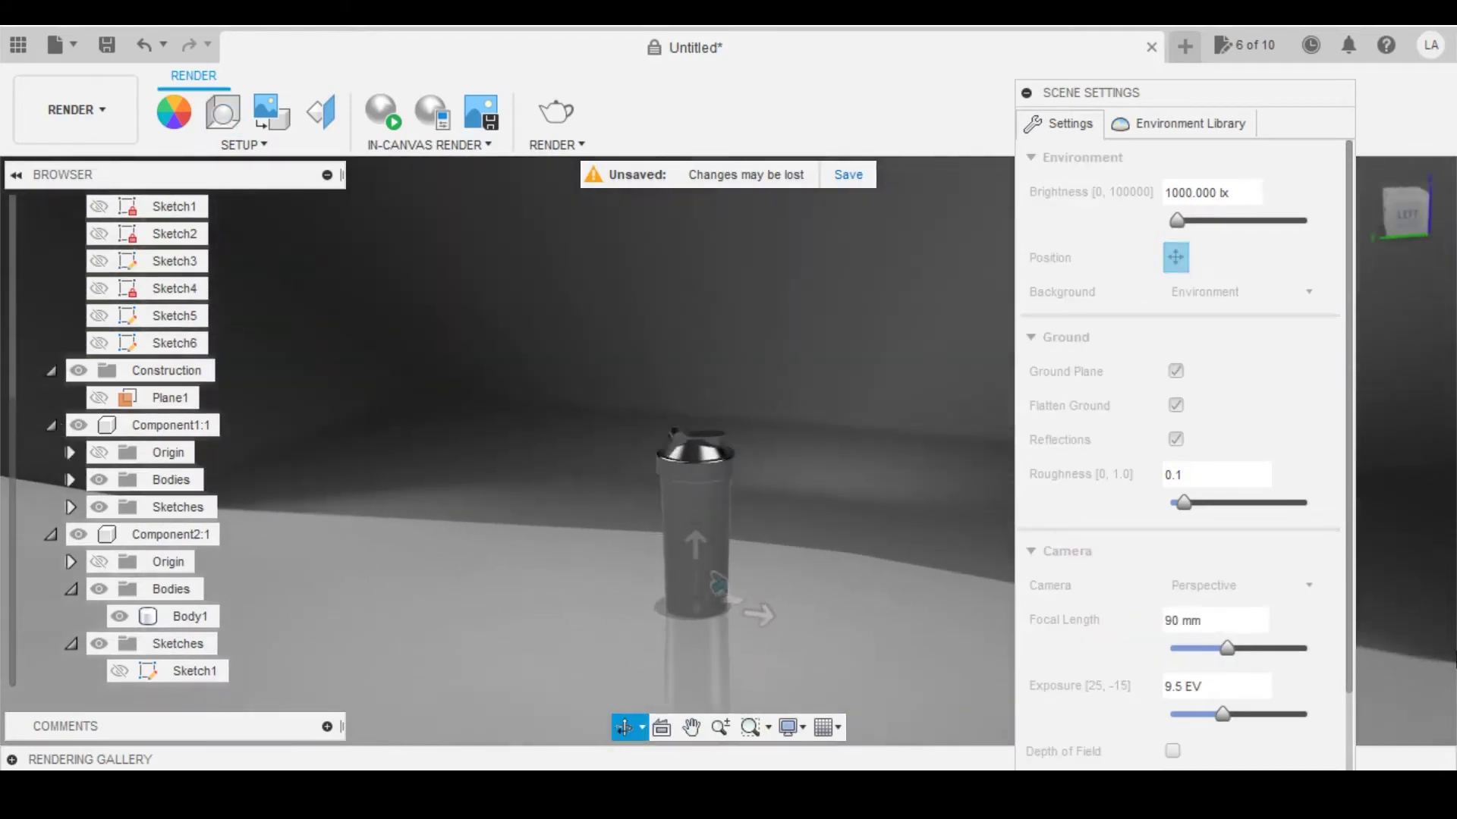
Step: Switch the scene background to Solid Color and choose a dark brownish grey
{"action": "left_click", "coordinate": [1183, 291]}
{"action": "left_click", "coordinate": [1200, 346]}
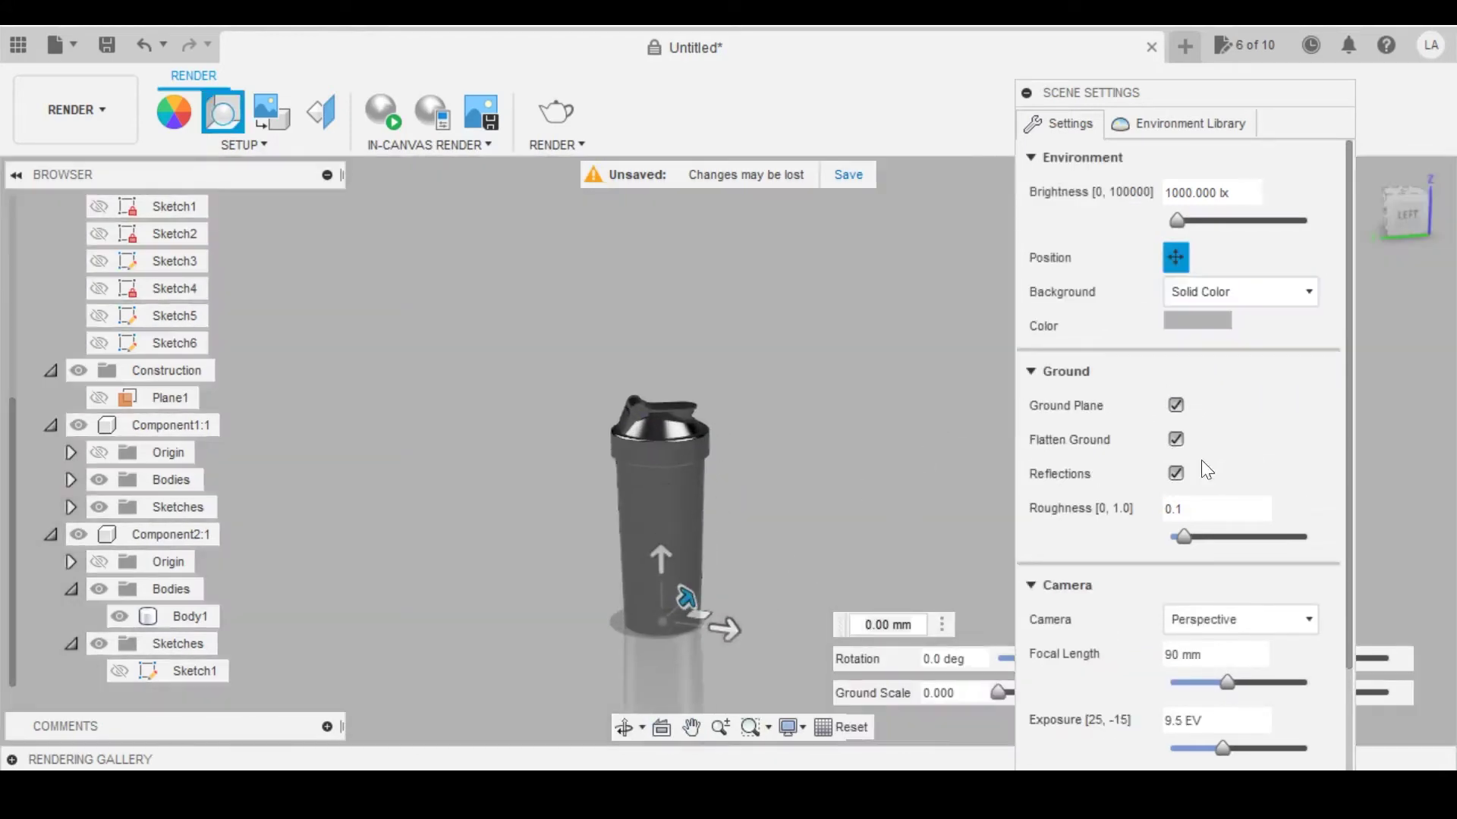
{"action": "left_click", "coordinate": [1197, 320]}
{"action": "mouse_move", "coordinate": [920, 187]}
{"action": "left_mouse_down"}
{"action": "mouse_move", "coordinate": [962, 241]}
{"action": "mouse_move", "coordinate": [976, 215]}
{"action": "left_mouse_up"}
{"action": "left_click", "coordinate": [868, 307]}
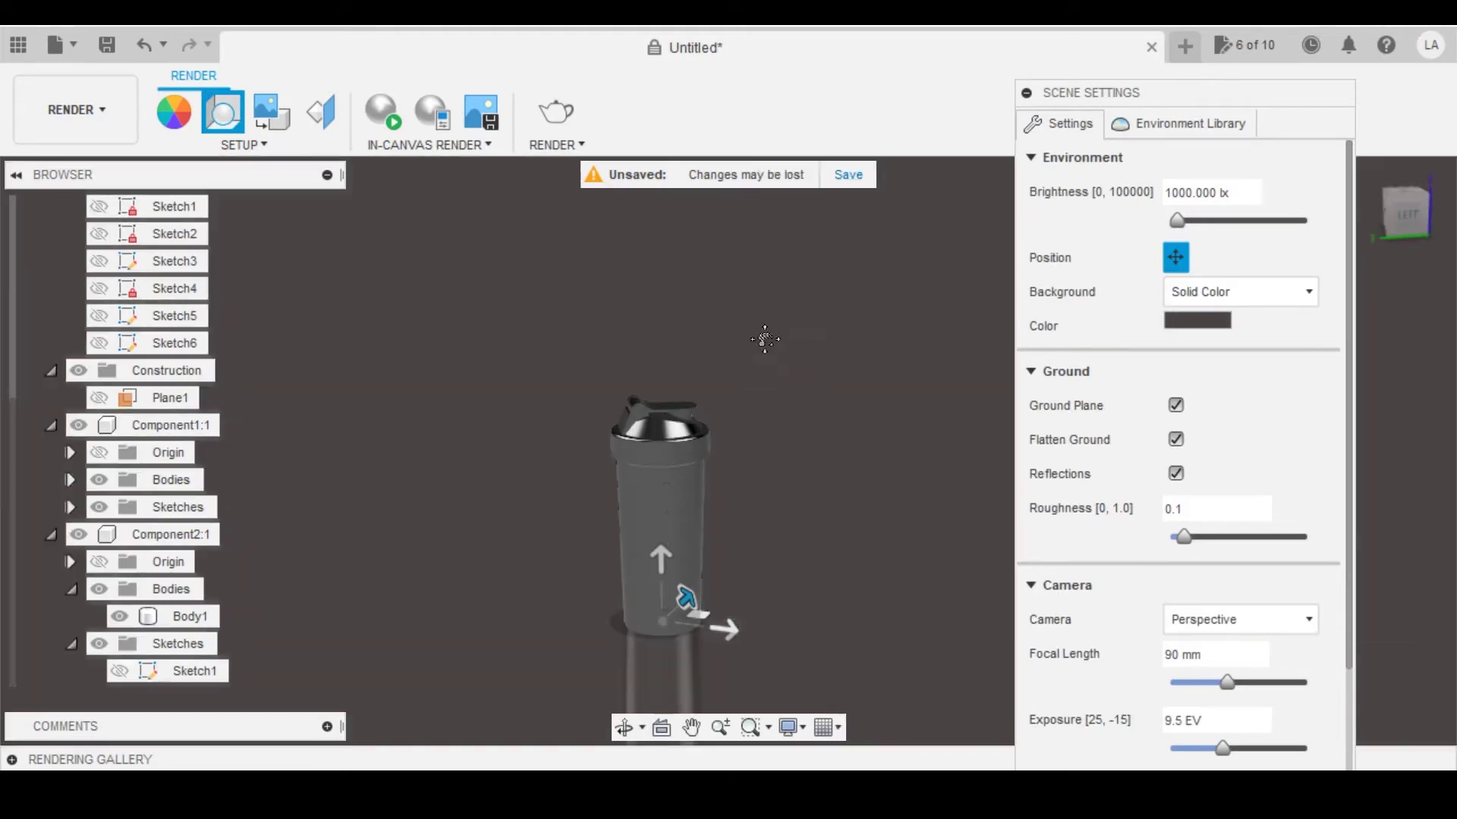
Step: Raise the roughness of the ground reflections to 0.5 and inspect the reflection under the bottle
{"action": "middle_click_drag", "start_coordinate": [829, 341], "coordinate": [445, 374], "text": "shift"}
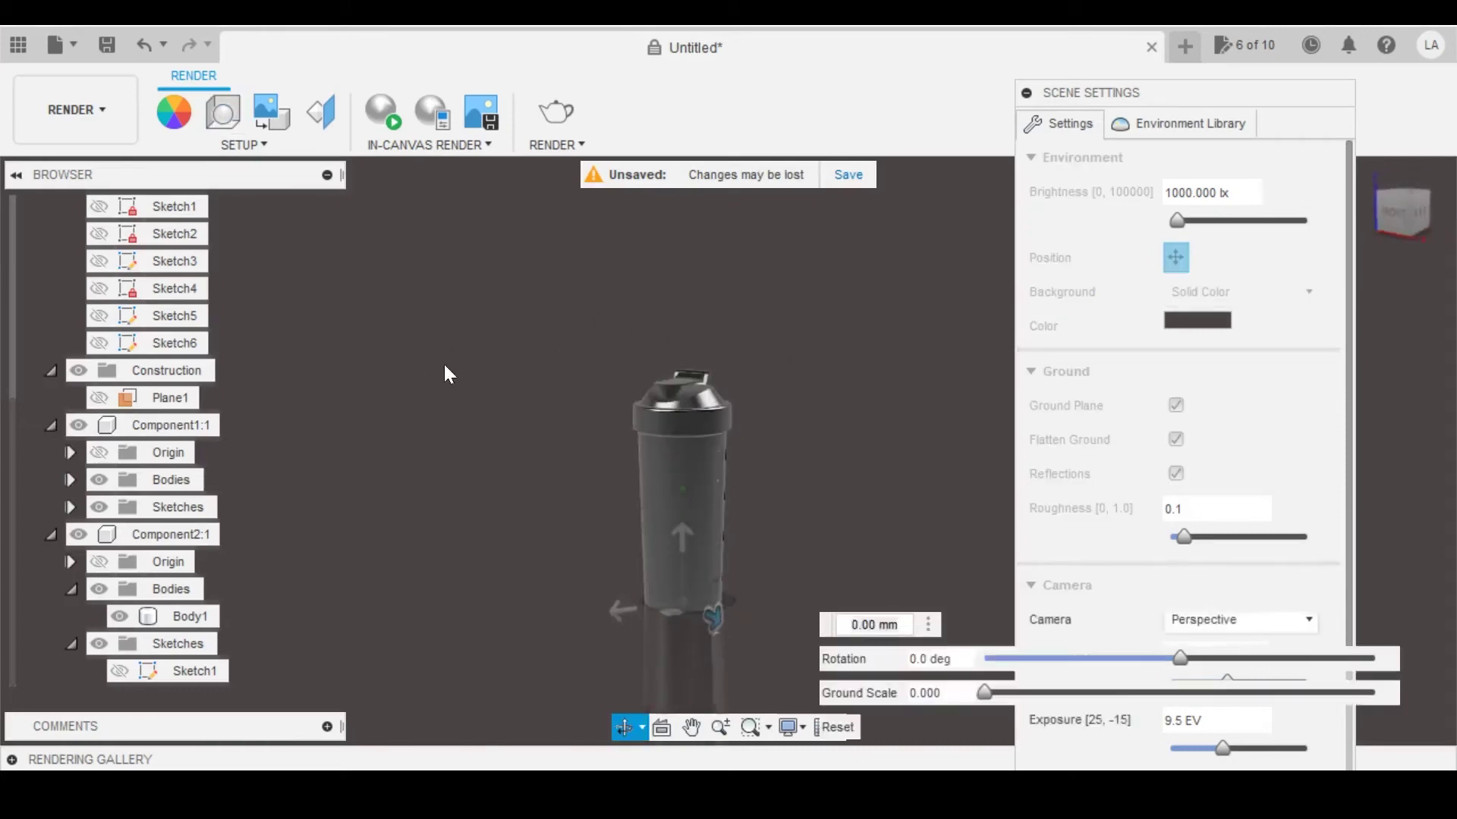
{"action": "scroll", "coordinate": [768, 667], "scroll_direction": "up", "scroll_amount": 2}
{"action": "scroll", "coordinate": [773, 676], "scroll_direction": "up", "scroll_amount": 2}
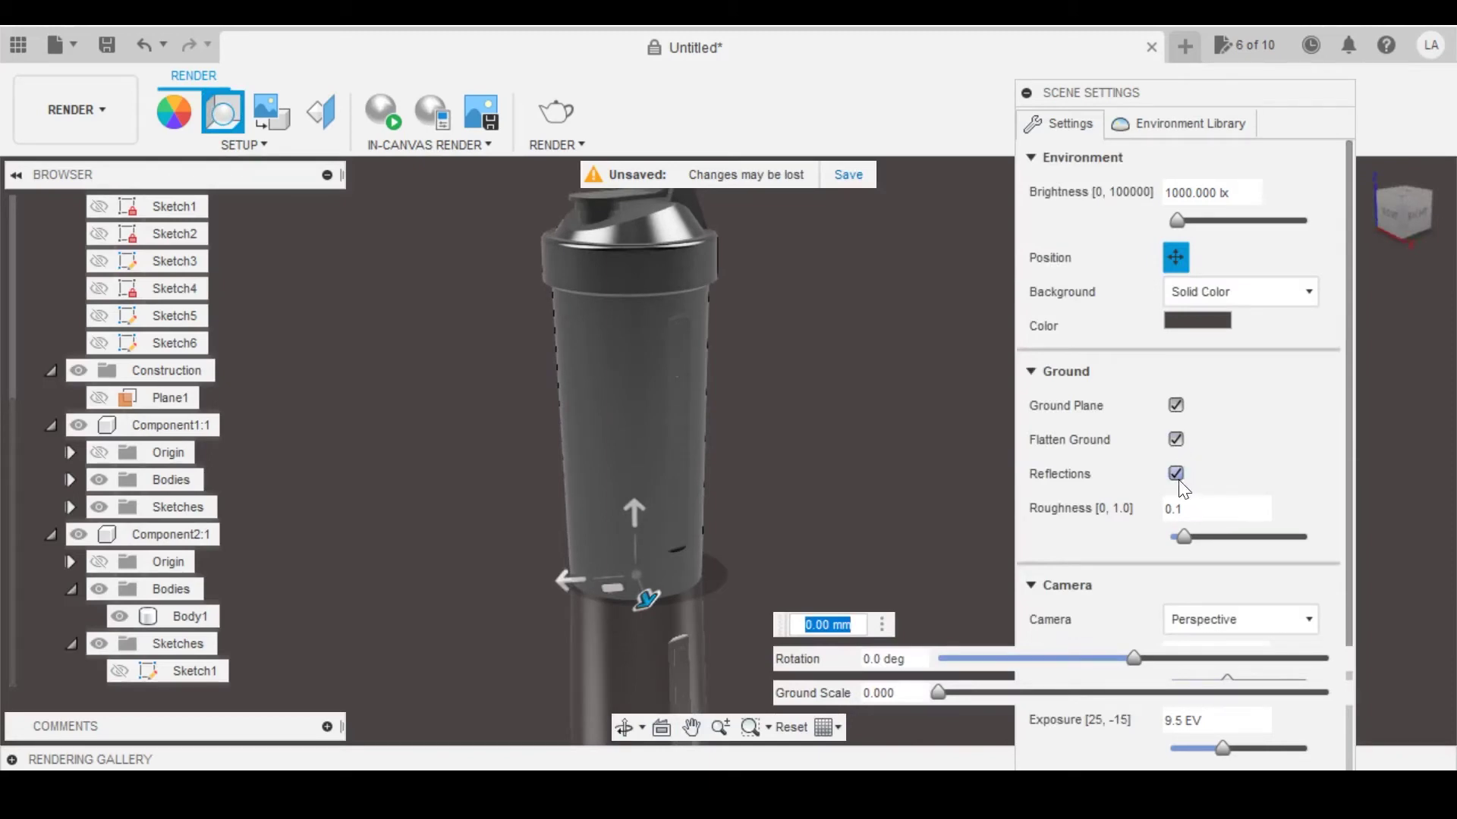
{"action": "left_click", "coordinate": [1190, 540]}
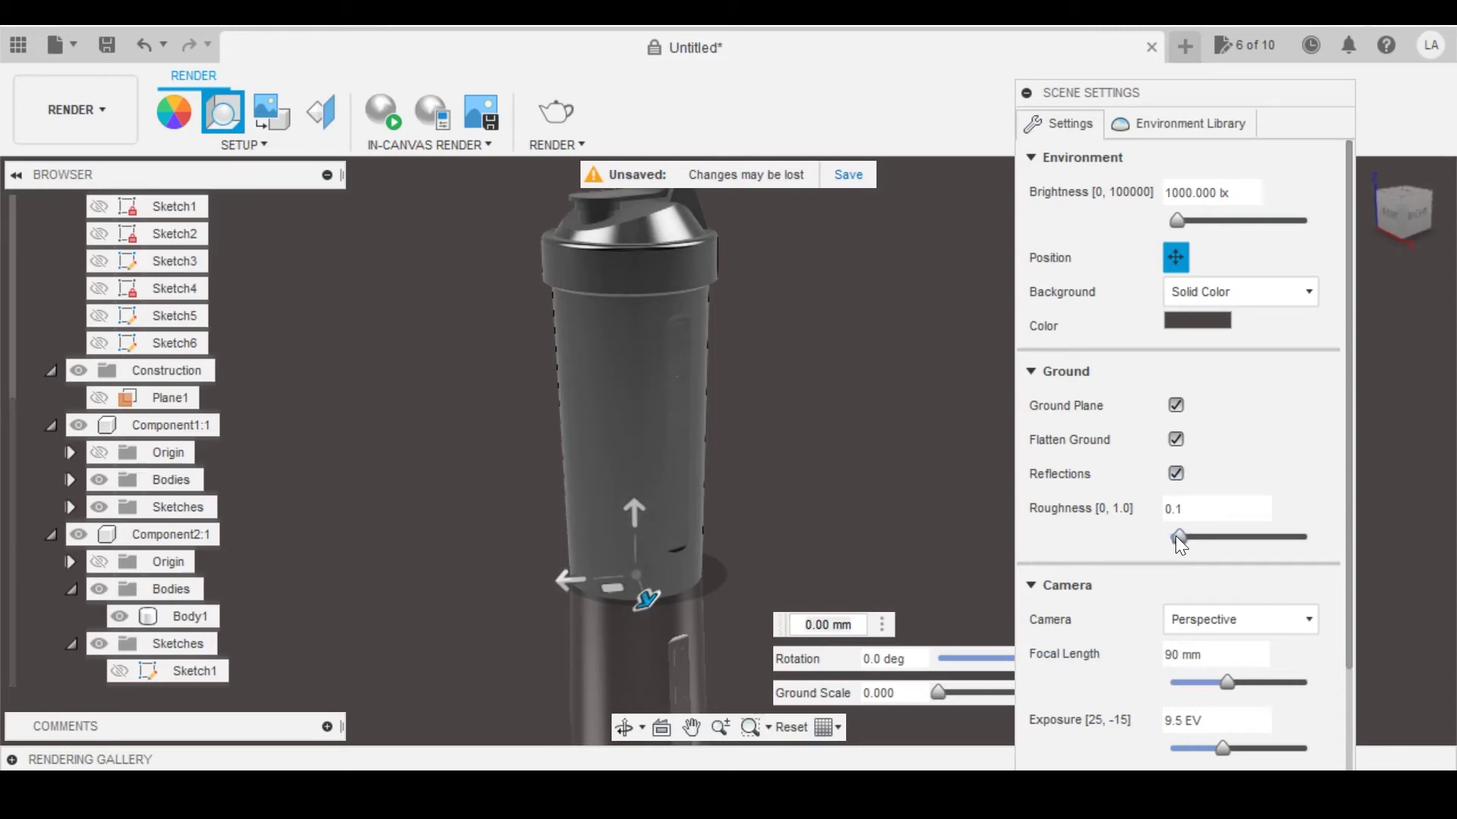
{"action": "mouse_move", "coordinate": [1182, 539]}
{"action": "left_mouse_down"}
{"action": "mouse_move", "coordinate": [1227, 545]}
{"action": "mouse_move", "coordinate": [1186, 545]}
{"action": "mouse_move", "coordinate": [1204, 549]}
{"action": "left_mouse_up"}
{"action": "scroll", "coordinate": [872, 492], "scroll_direction": "down", "scroll_amount": 3}
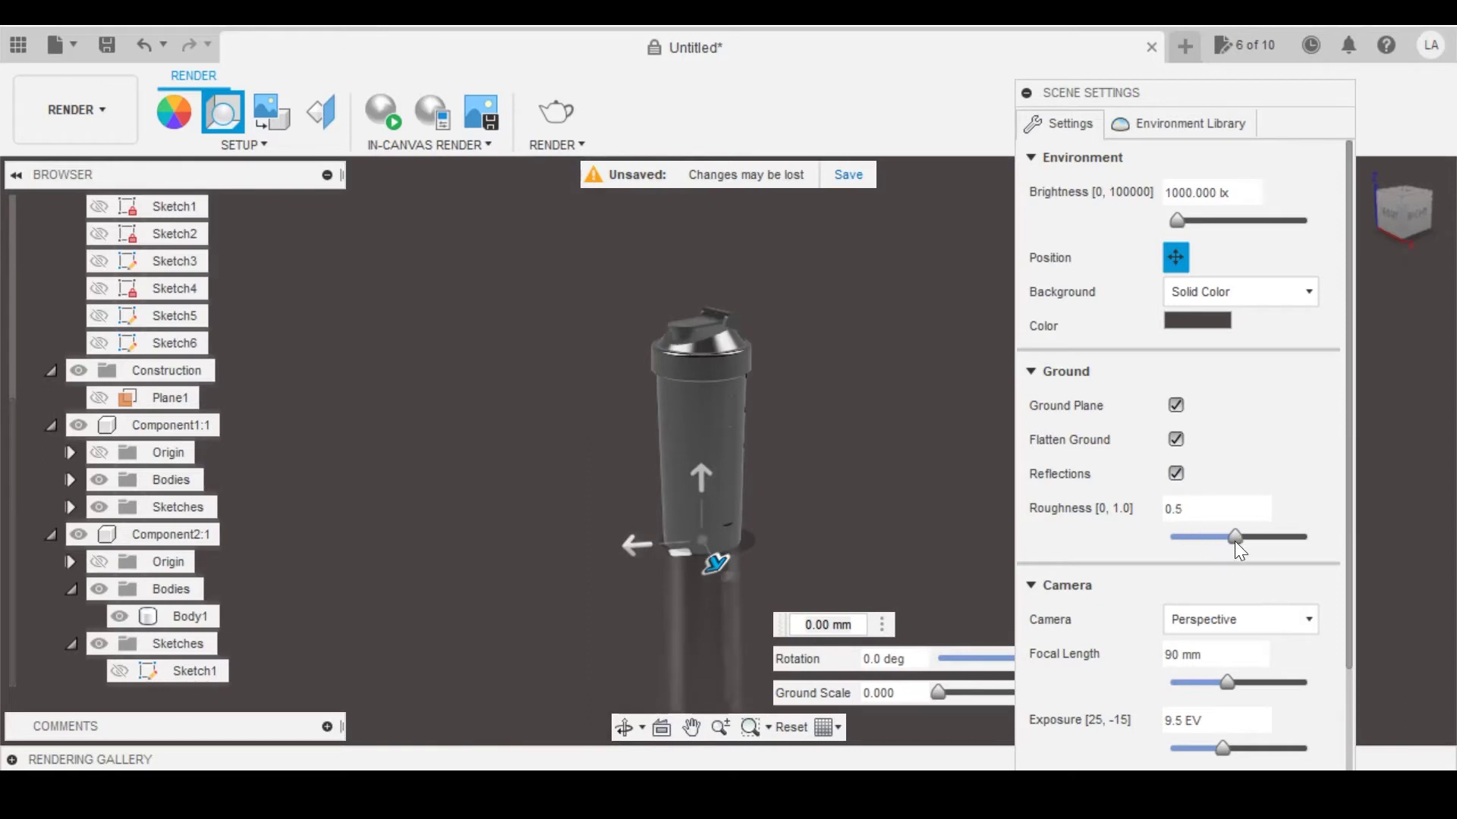
{"action": "scroll", "coordinate": [774, 578], "scroll_direction": "up", "scroll_amount": 5}
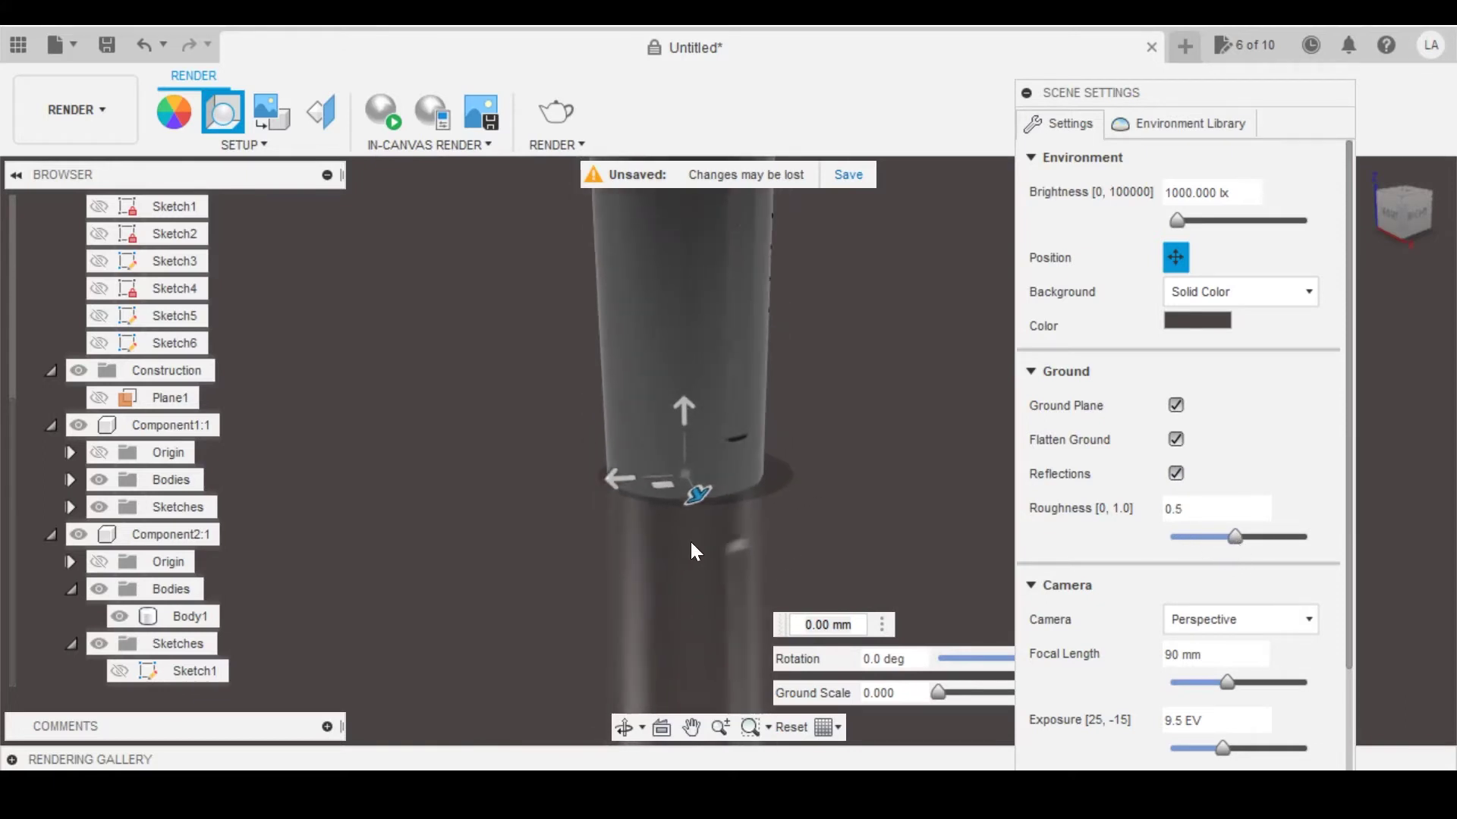
Step: Set the ground reflection roughness to 0.6 and end the environment positioning
{"action": "left_click", "coordinate": [623, 726]}
{"action": "middle_click_drag", "start_coordinate": [770, 556], "coordinate": [781, 557], "text": "shift"}
{"action": "scroll", "coordinate": [783, 560], "scroll_direction": "down", "scroll_amount": 3}
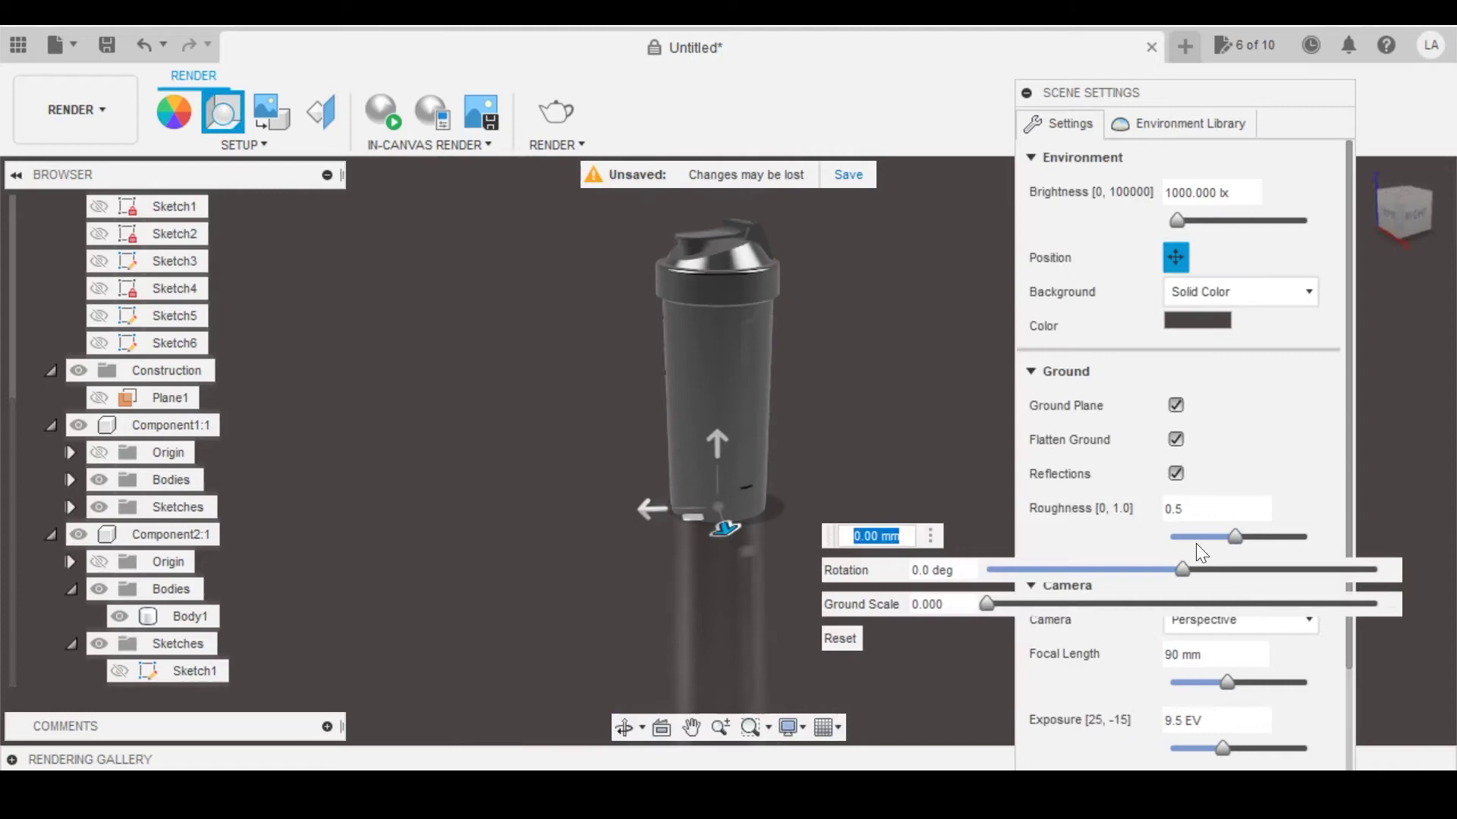
{"action": "scroll", "coordinate": [1248, 418], "scroll_direction": "down", "scroll_amount": 3}
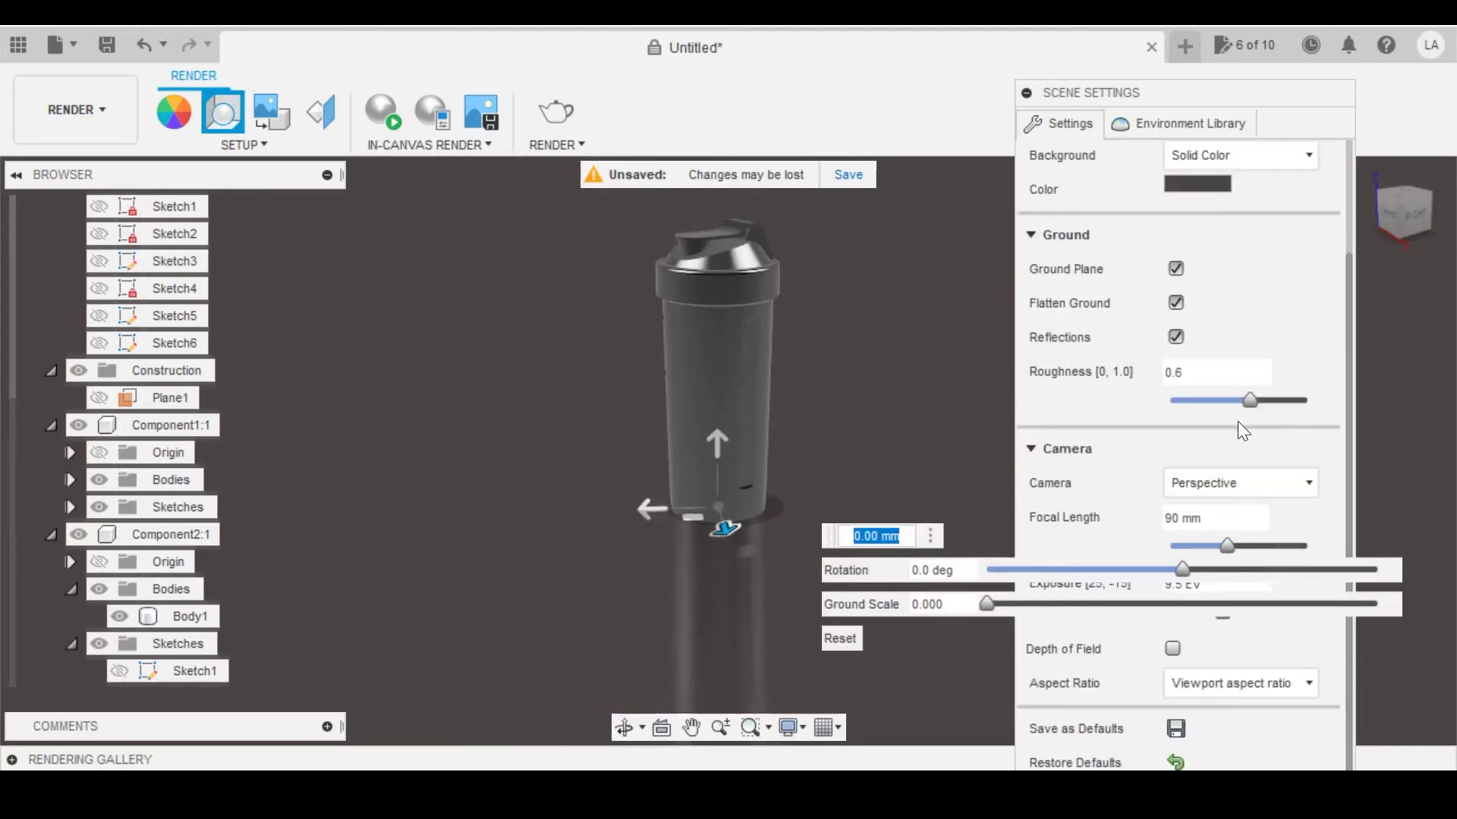
{"action": "scroll", "coordinate": [1238, 422], "scroll_direction": "up", "scroll_amount": 3}
{"action": "left_click", "coordinate": [1173, 258]}
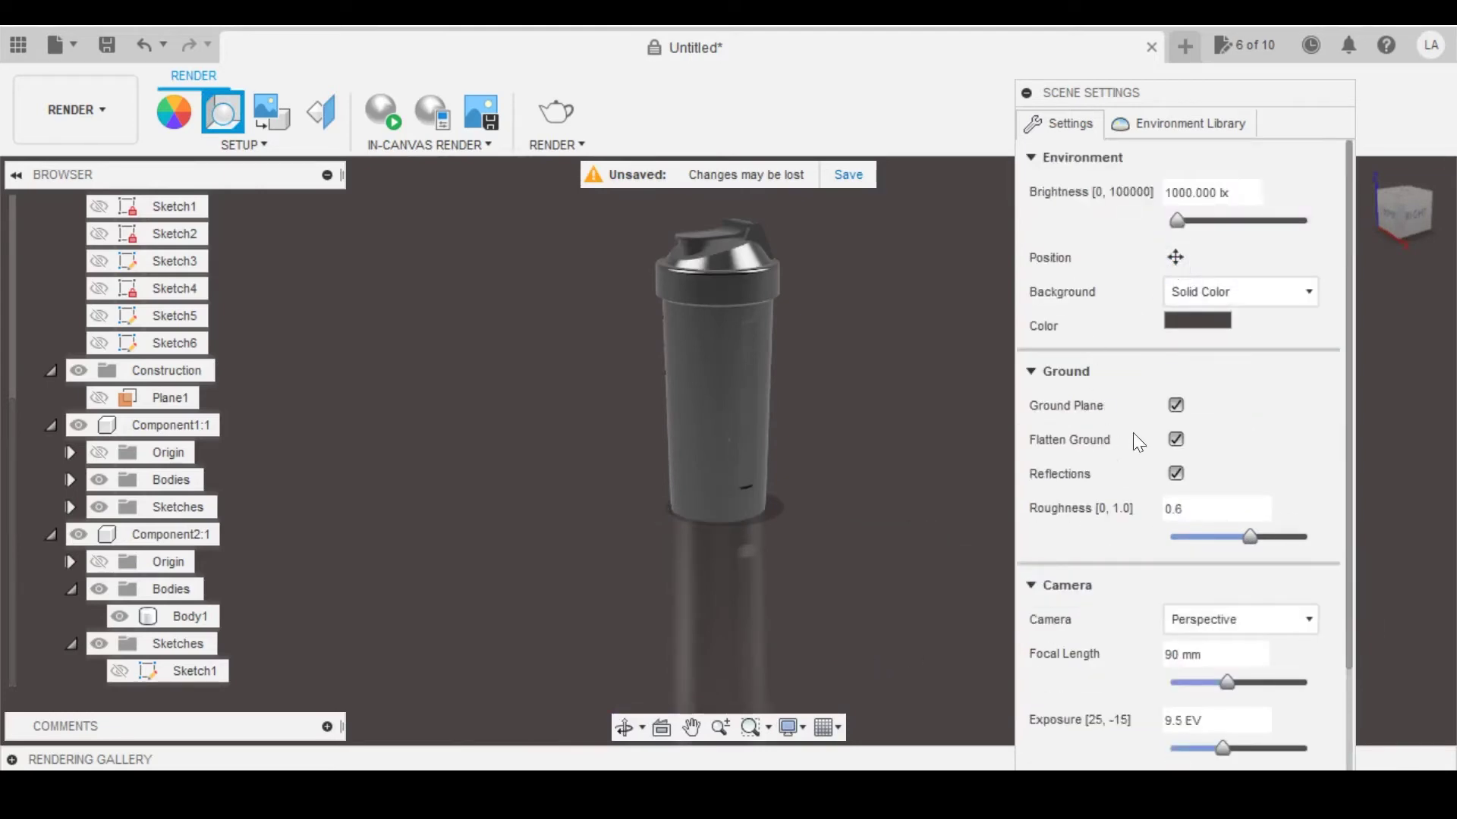
Step: Enable Depth of Field for the camera and suppress its ray tracing warning for future use
{"action": "scroll", "coordinate": [1119, 444], "scroll_direction": "down", "scroll_amount": 3}
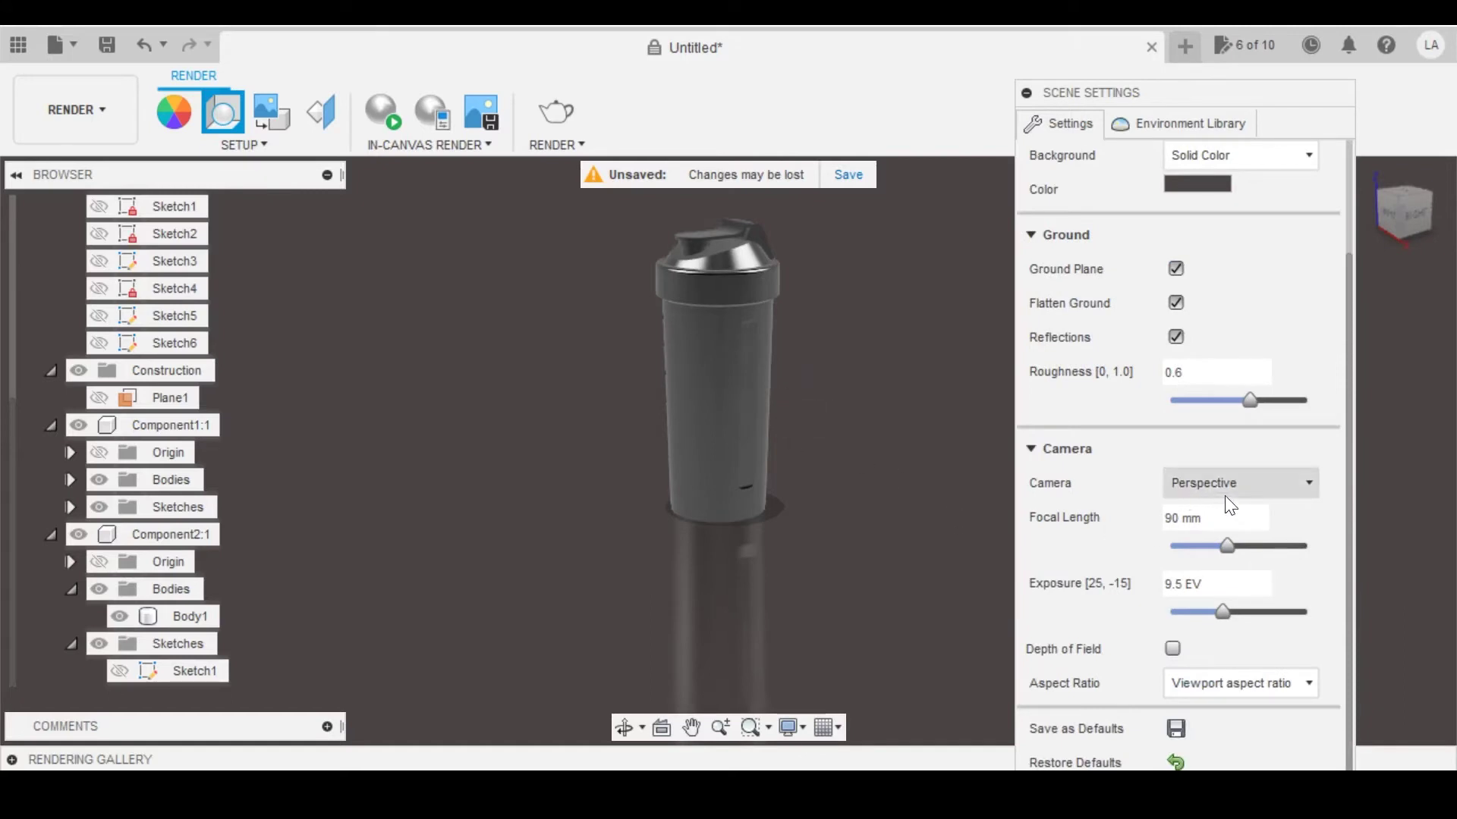
{"action": "left_click", "coordinate": [1171, 650]}
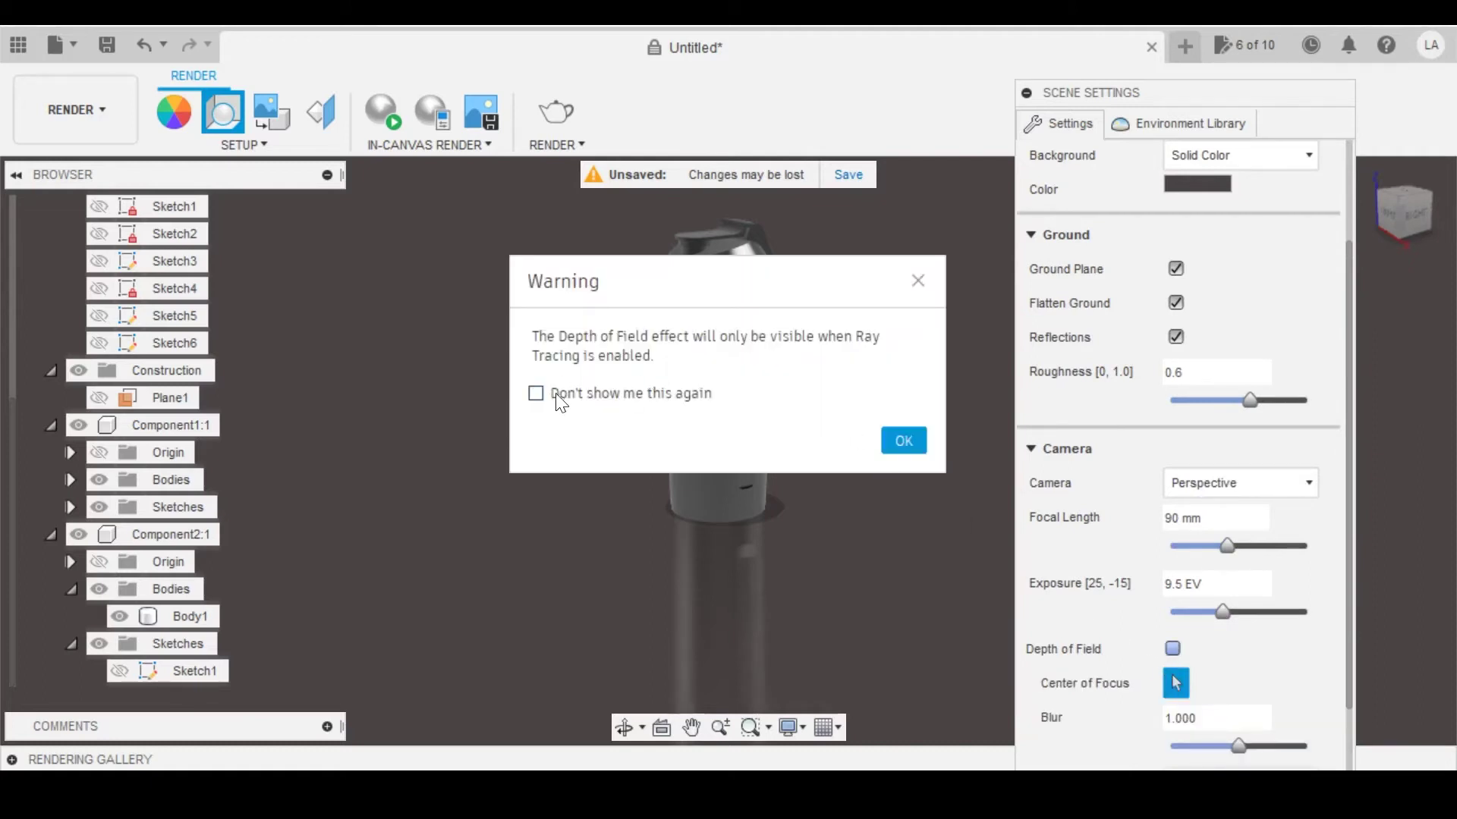
{"action": "left_click", "coordinate": [536, 393]}
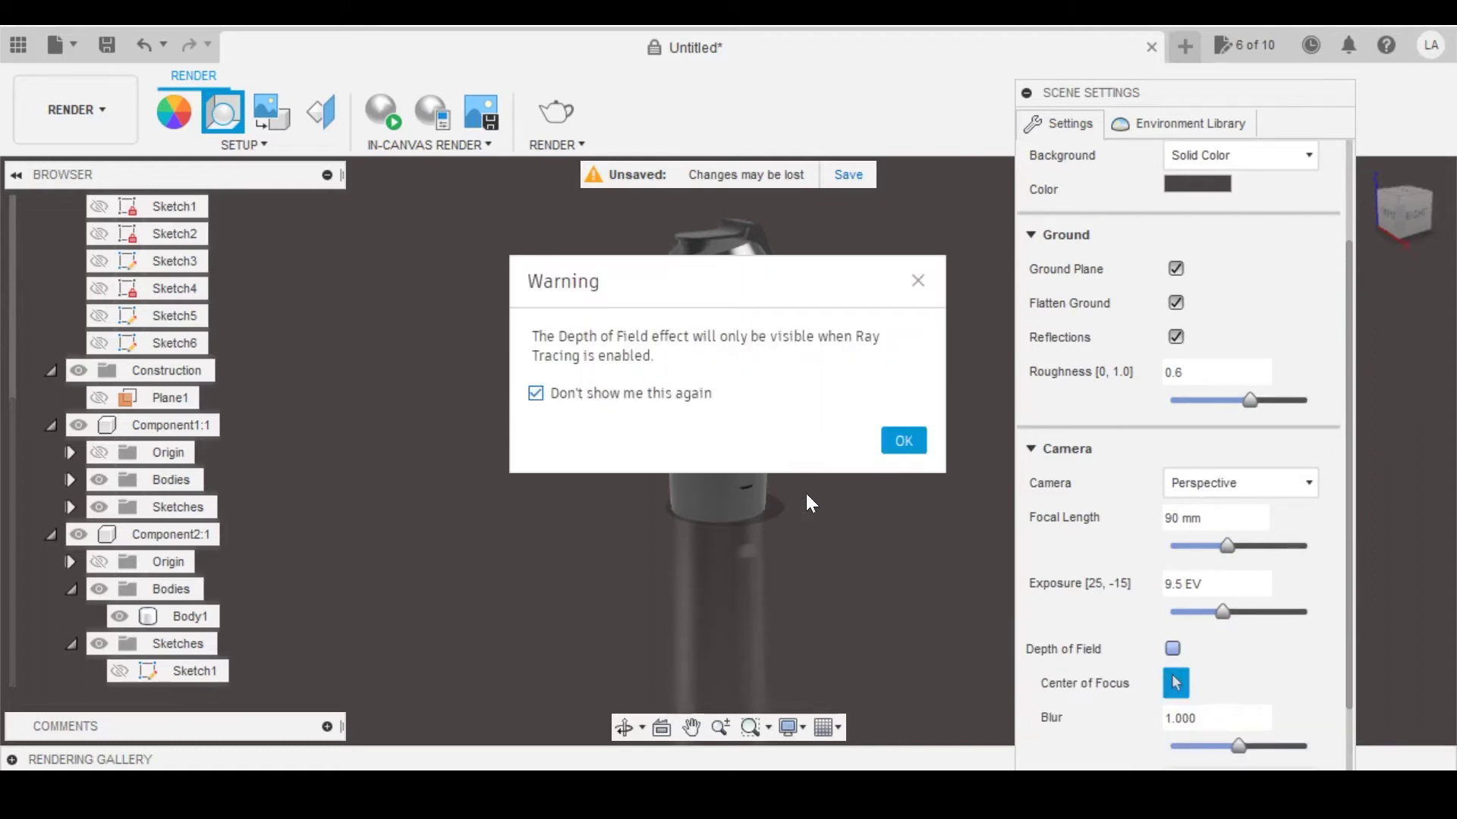
{"action": "left_click", "coordinate": [901, 441]}
{"action": "scroll", "coordinate": [762, 326], "scroll_direction": "up", "scroll_amount": 3}
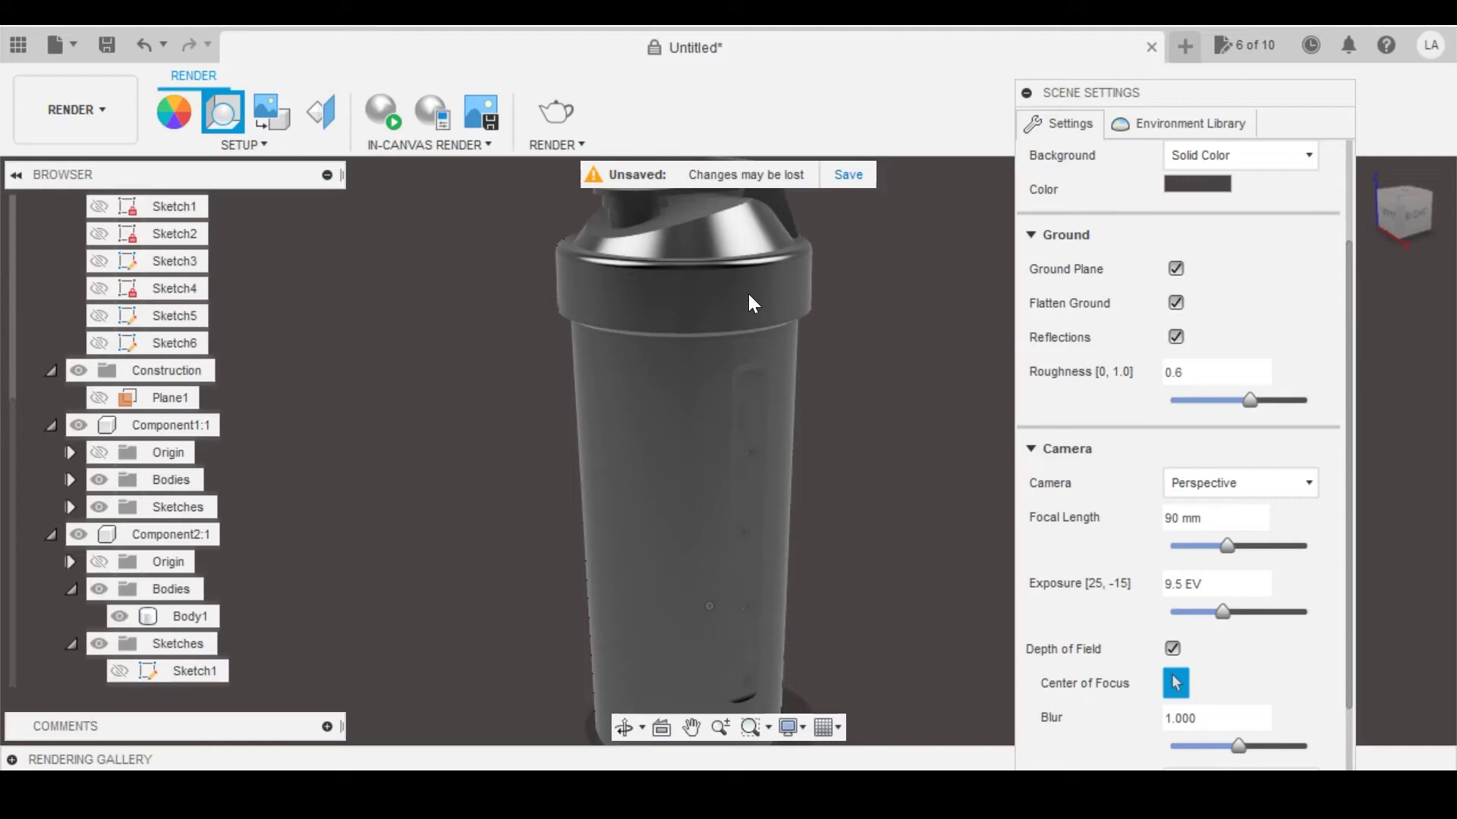
Step: Place the depth of field's center of focus on the front sloped face of the lid, below the spout cap
{"action": "middle_click_drag", "start_coordinate": [749, 334], "coordinate": [704, 320], "text": "shift"}
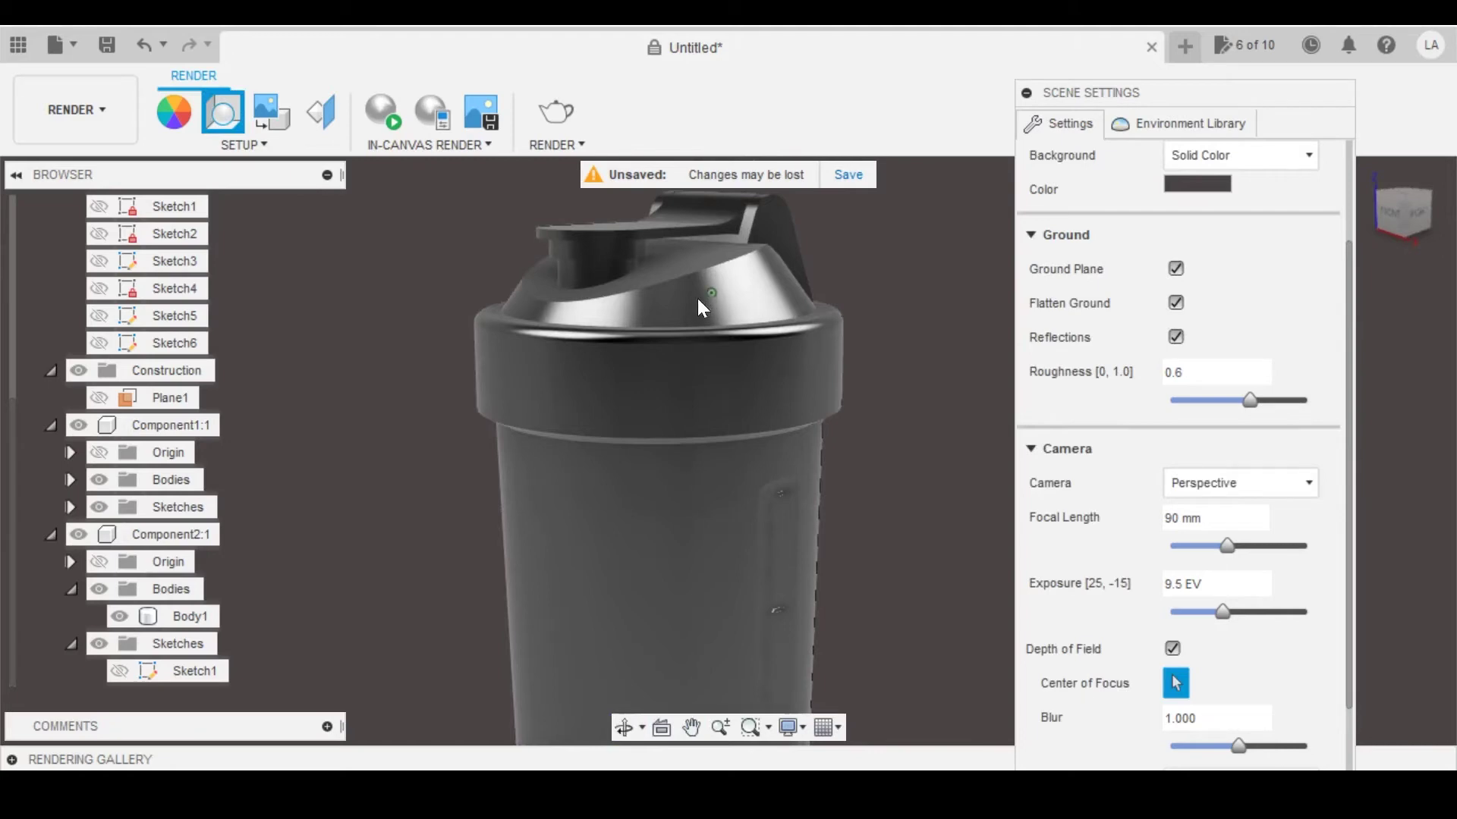
{"action": "left_click", "coordinate": [607, 303]}
{"action": "middle_click_drag", "start_coordinate": [774, 343], "coordinate": [720, 370]}
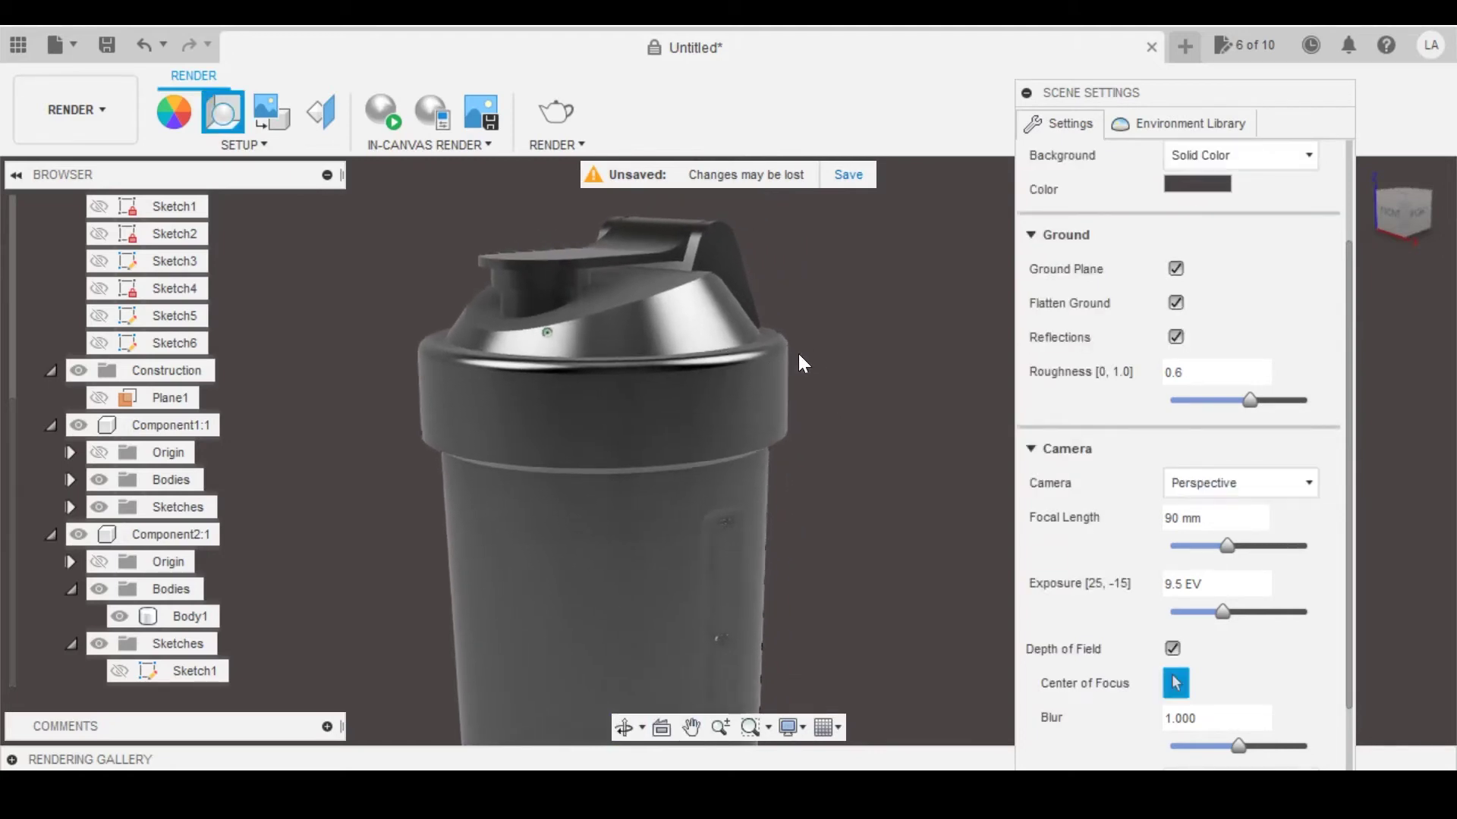
{"action": "scroll", "coordinate": [800, 353], "scroll_direction": "down", "scroll_amount": 3}
{"action": "scroll", "coordinate": [800, 353], "scroll_direction": "up", "scroll_amount": 3}
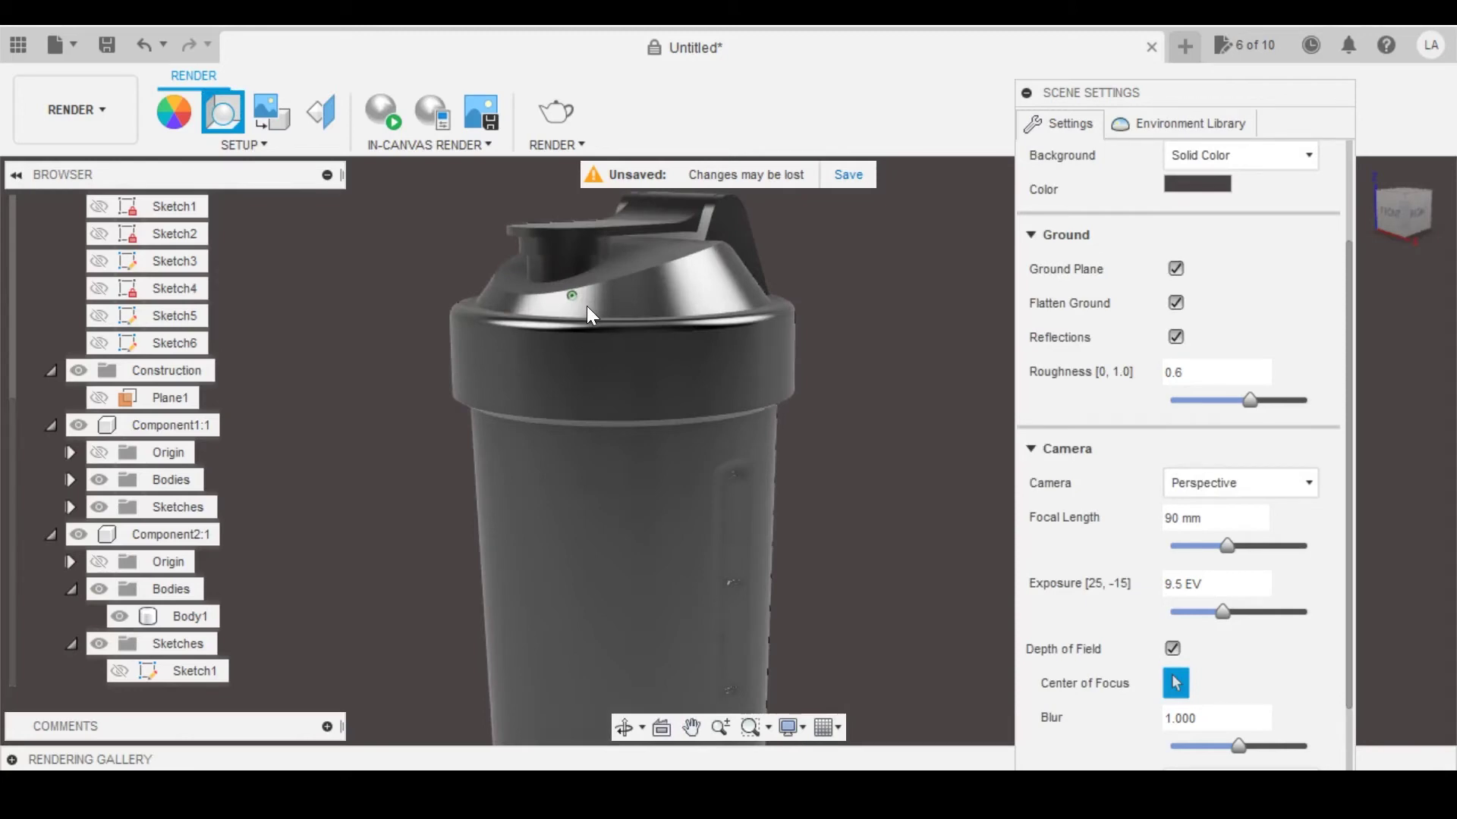
{"action": "scroll", "coordinate": [685, 432], "scroll_direction": "down", "scroll_amount": 2}
{"action": "scroll", "coordinate": [685, 432], "scroll_direction": "down", "scroll_amount": 1}
{"action": "middle_click_drag", "start_coordinate": [664, 407], "coordinate": [637, 385]}
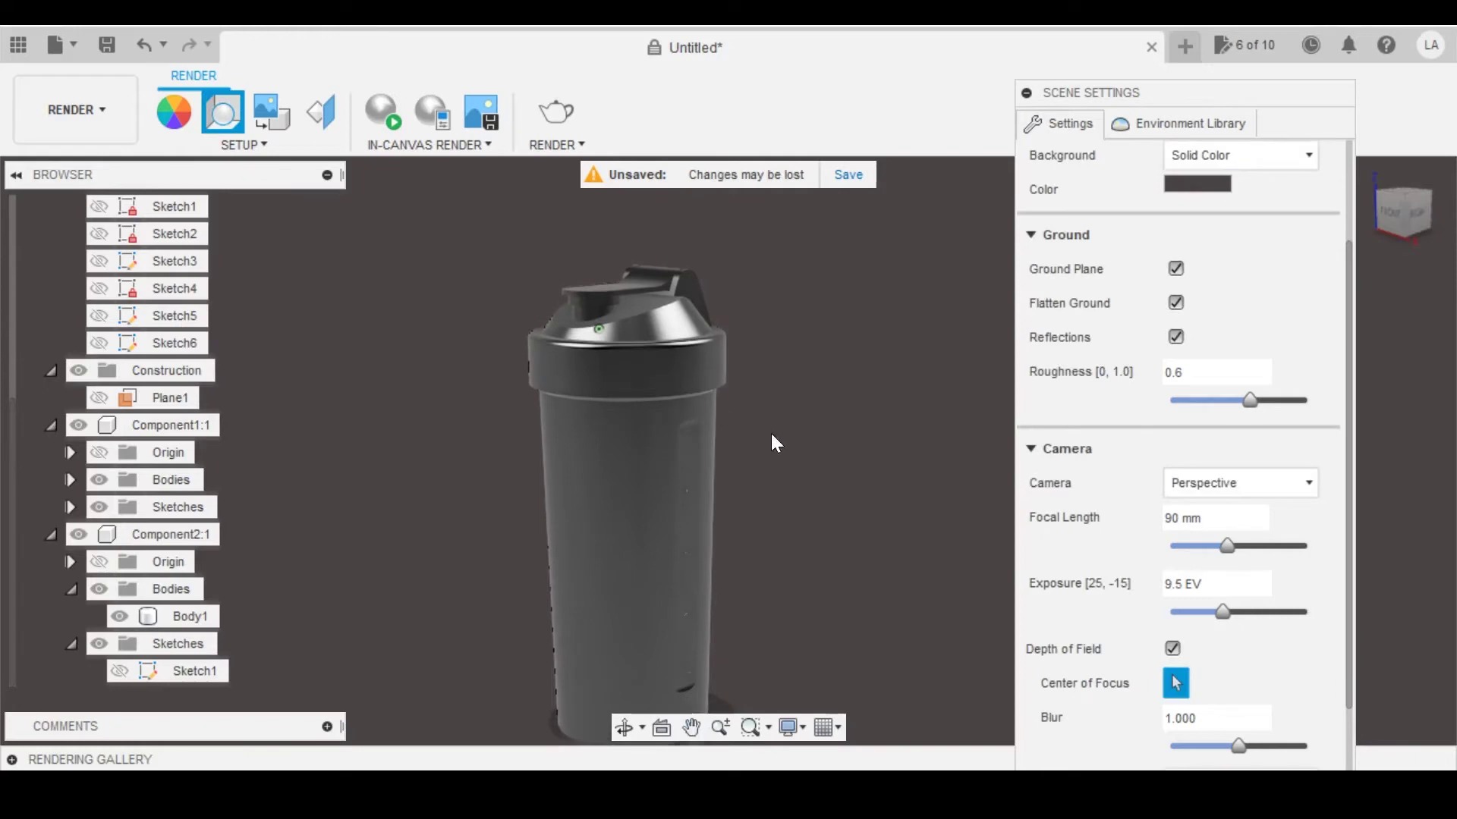
Step: Set the depth of field blur to 0.1 and collapse the scene settings to see the whole bottle
{"action": "scroll", "coordinate": [1134, 638], "scroll_direction": "down", "scroll_amount": 2}
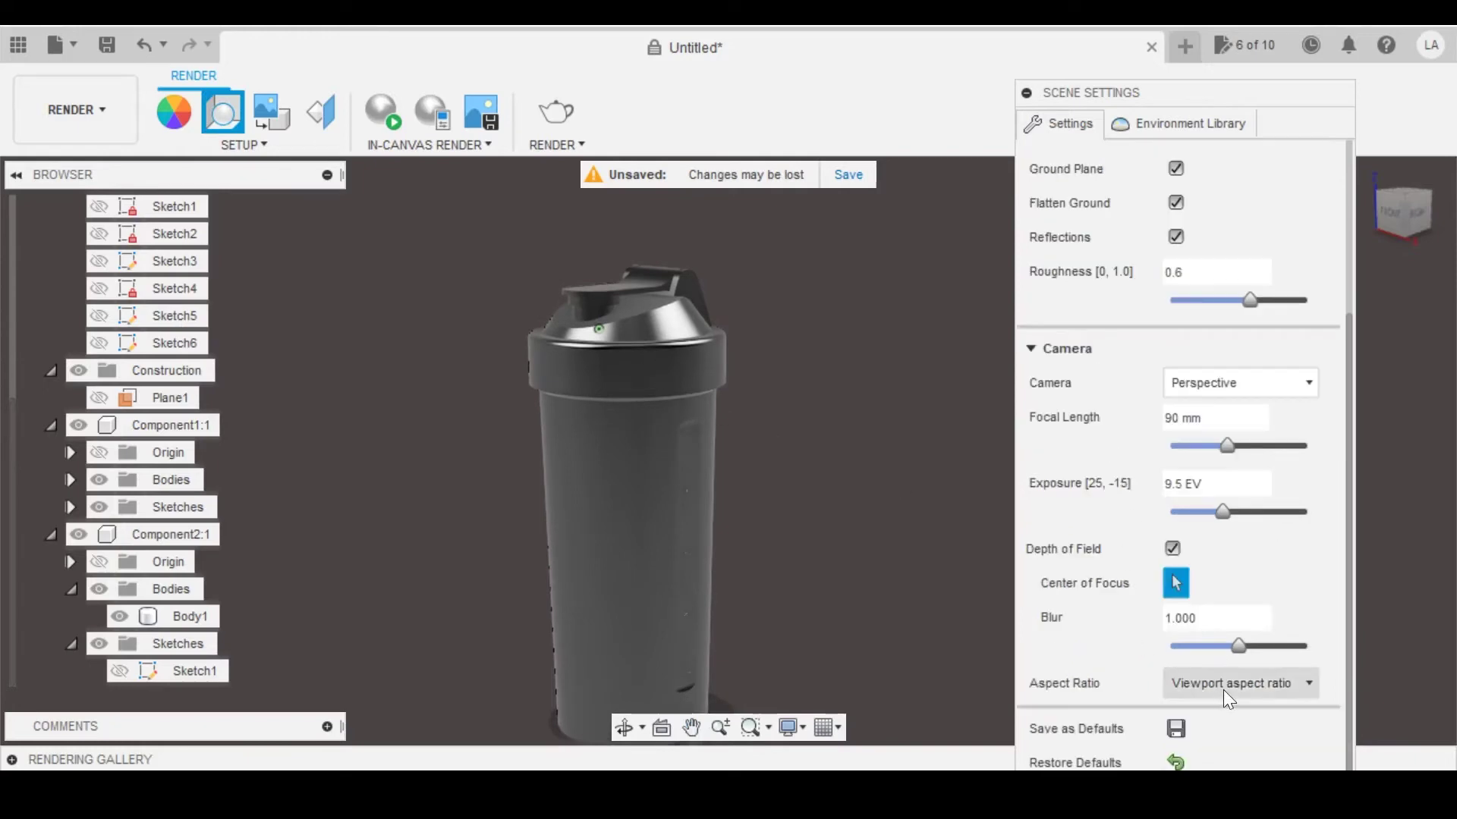
{"action": "left_click_drag", "start_coordinate": [1240, 645], "coordinate": [1181, 619]}
{"action": "key", "text": "BackSpace"}
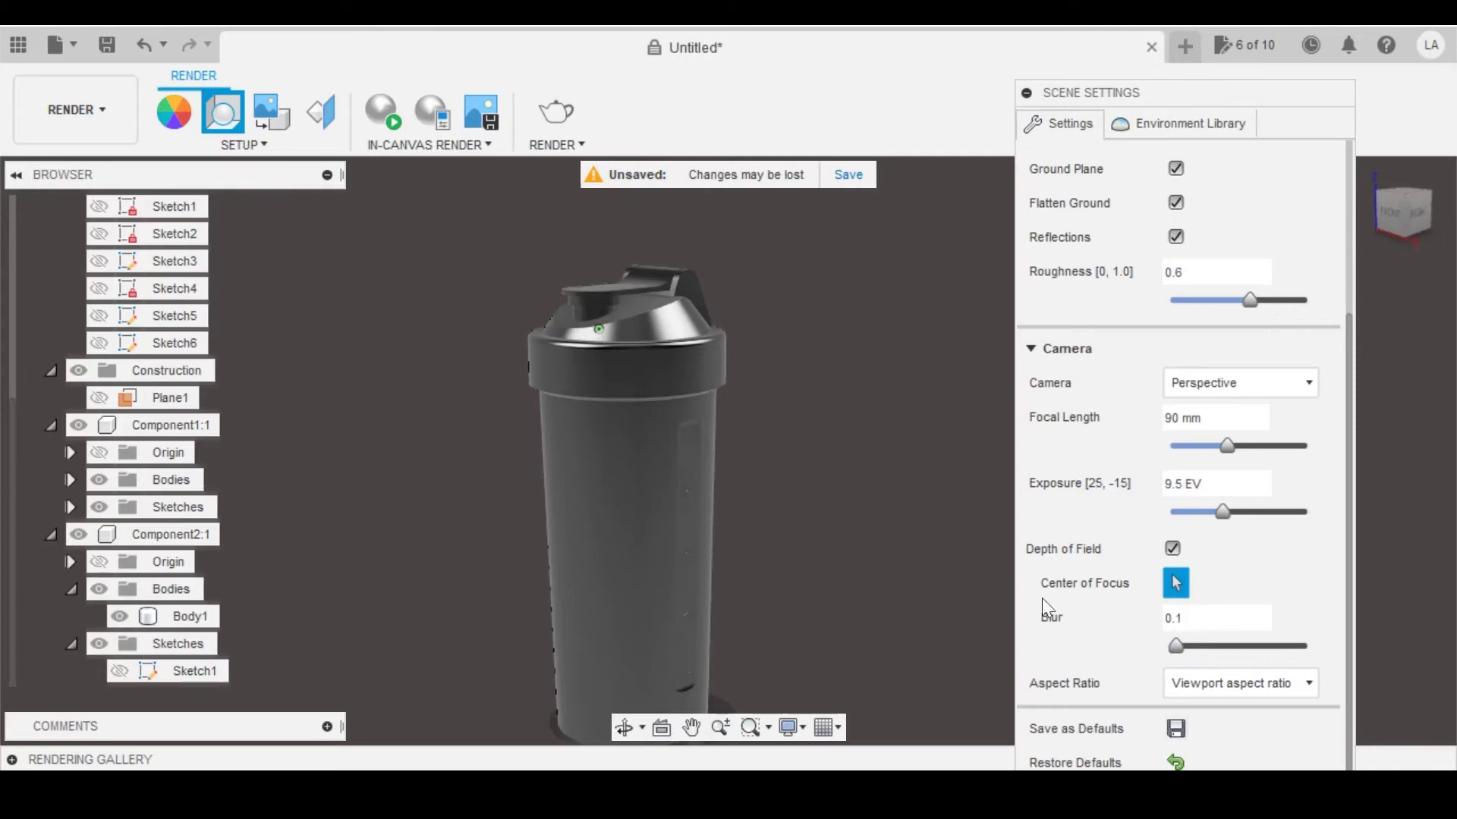
{"action": "scroll", "coordinate": [1041, 598], "scroll_direction": "up", "scroll_amount": 3}
{"action": "scroll", "coordinate": [1009, 470], "scroll_direction": "up", "scroll_amount": 4}
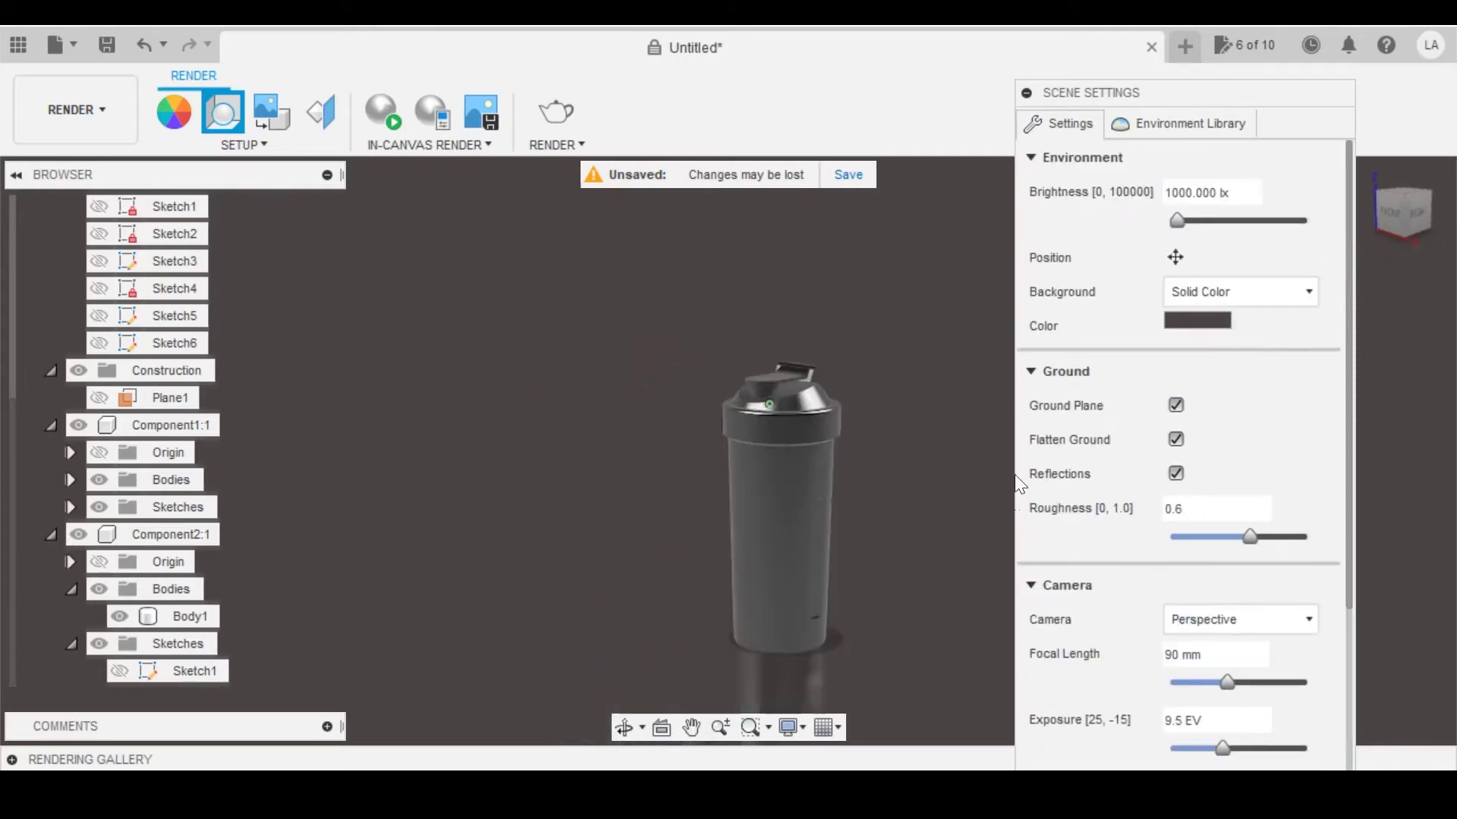
{"action": "left_click", "coordinate": [1028, 93]}
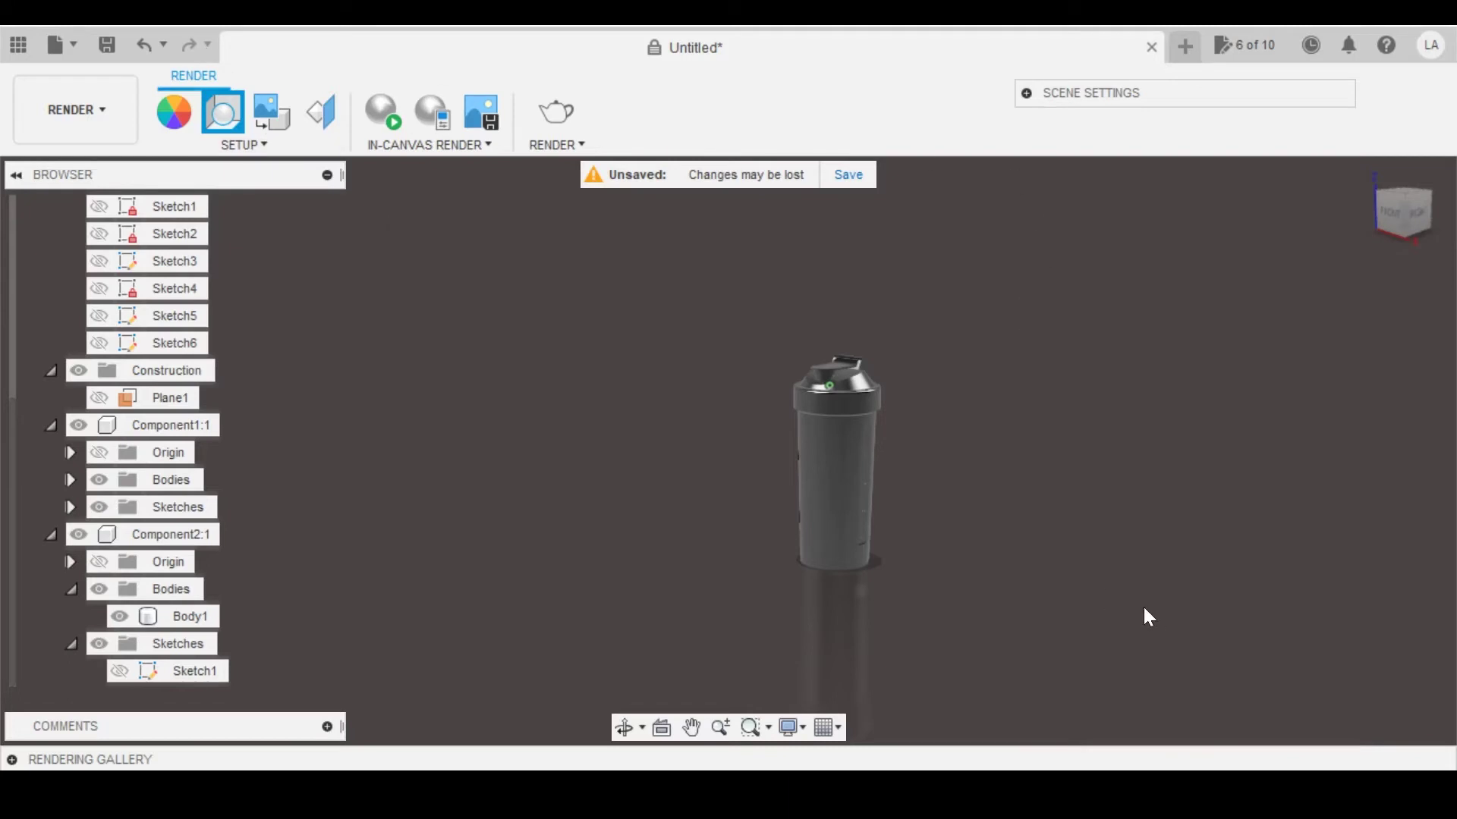
{"action": "middle_click_drag", "start_coordinate": [810, 406], "coordinate": [677, 313]}
{"action": "scroll", "coordinate": [702, 322], "scroll_direction": "down", "scroll_amount": 3}
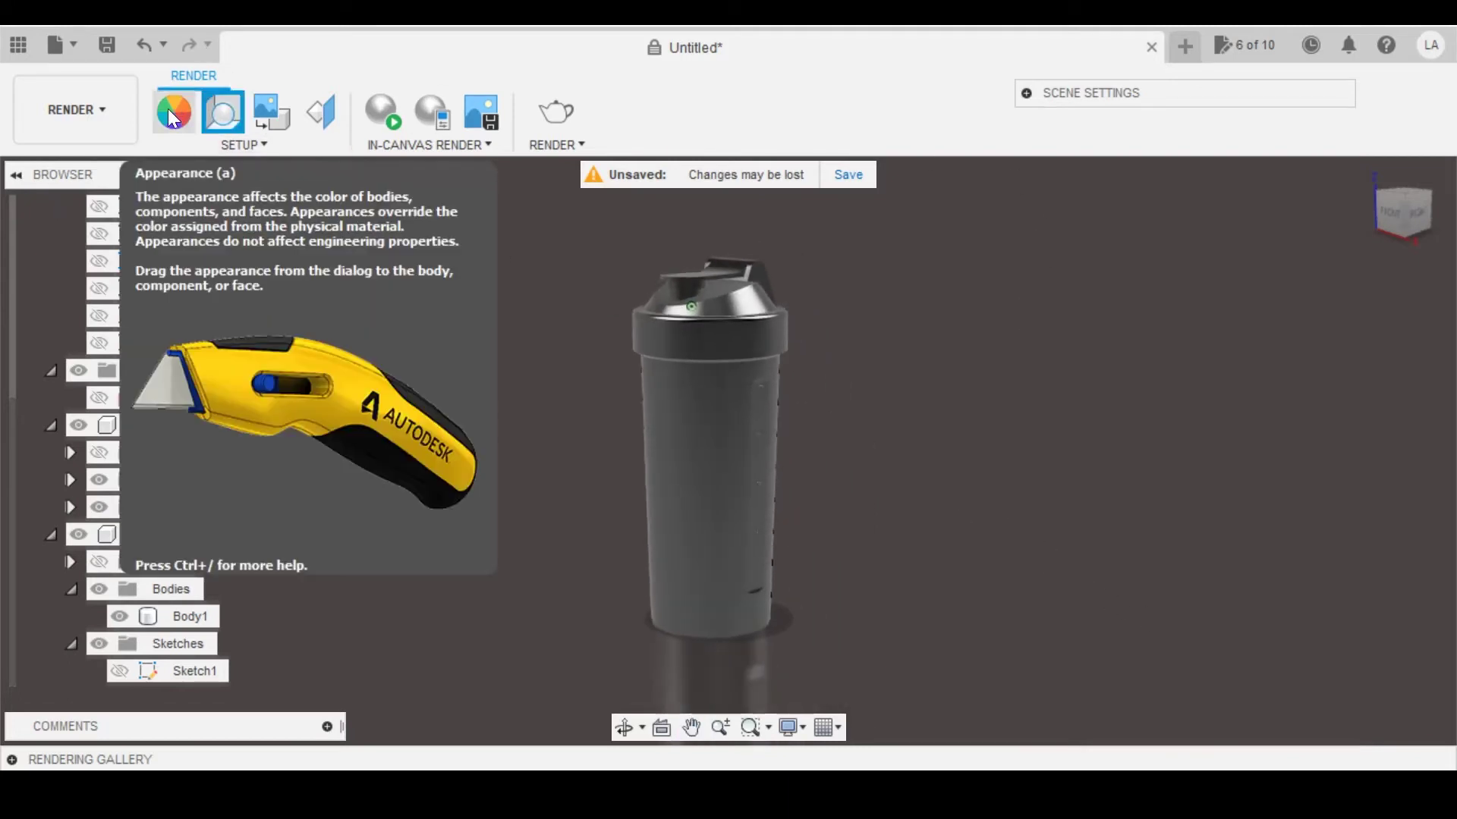
Step: Open the Appearance settings, then reposition and enlarge the dialog to show more of the material library
{"action": "key", "text": "a"}
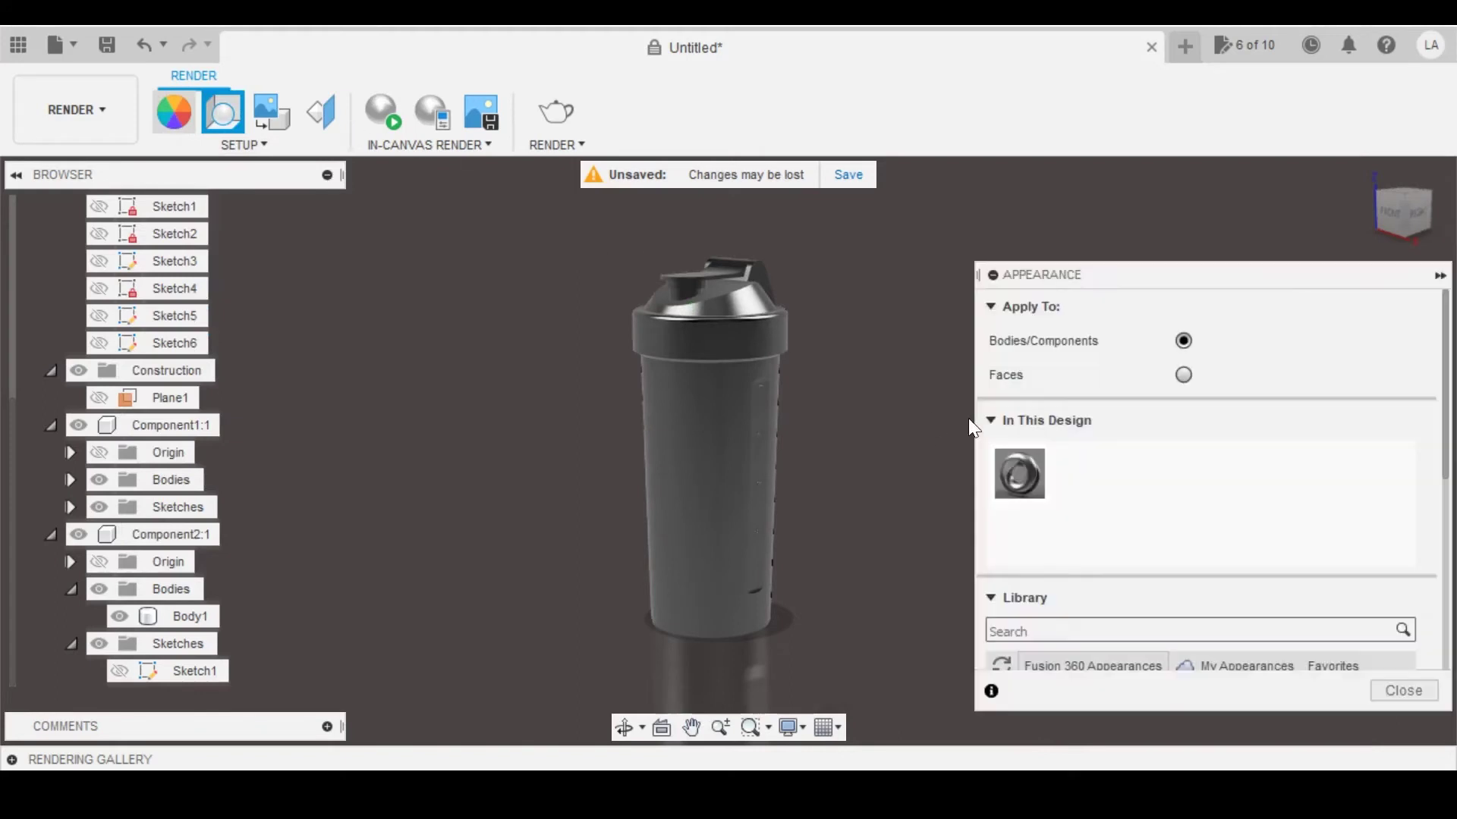
{"action": "left_click_drag", "start_coordinate": [1076, 271], "coordinate": [1018, 206]}
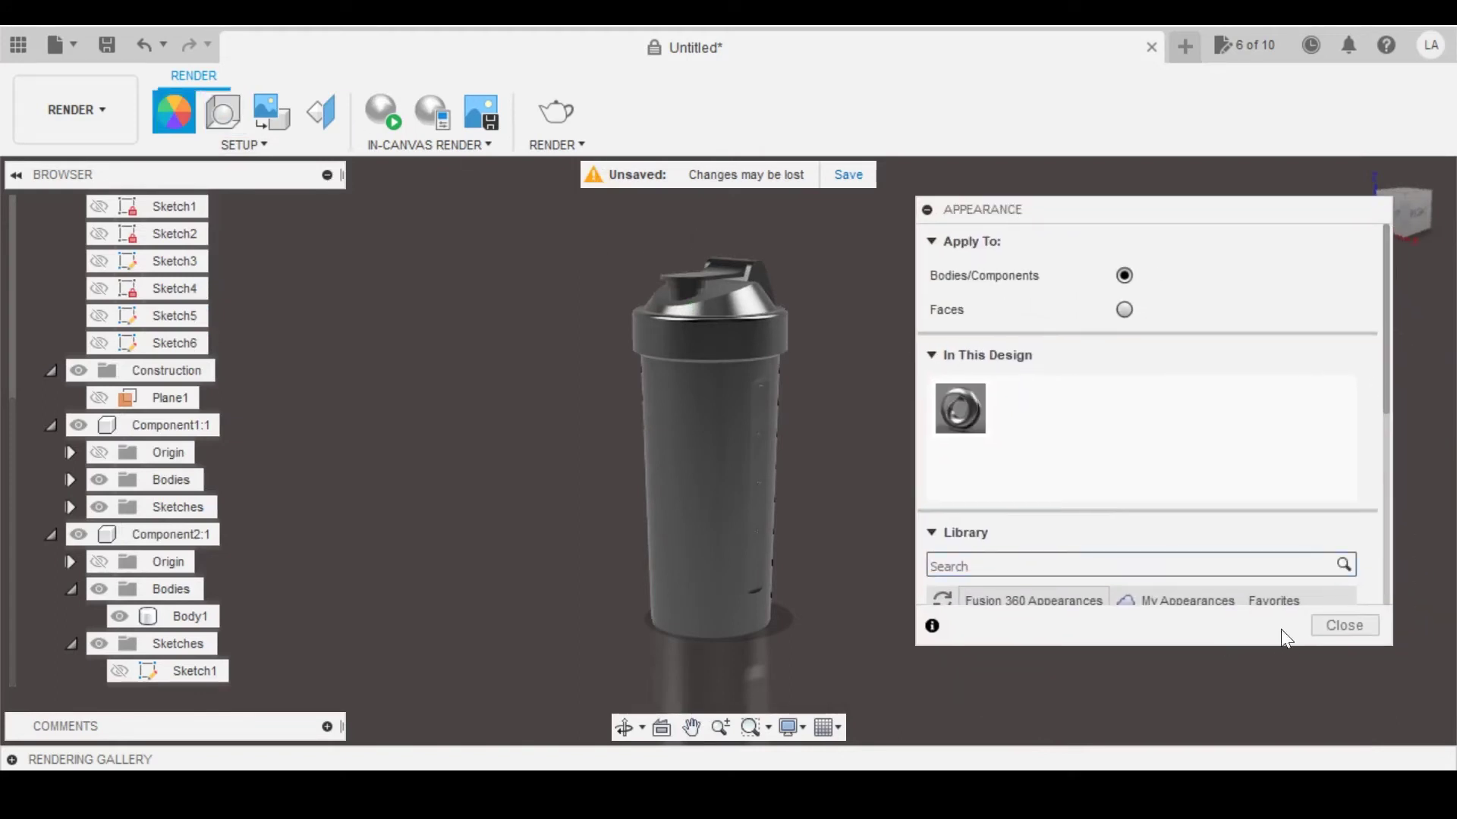
{"action": "left_click_drag", "start_coordinate": [1392, 649], "coordinate": [1395, 717]}
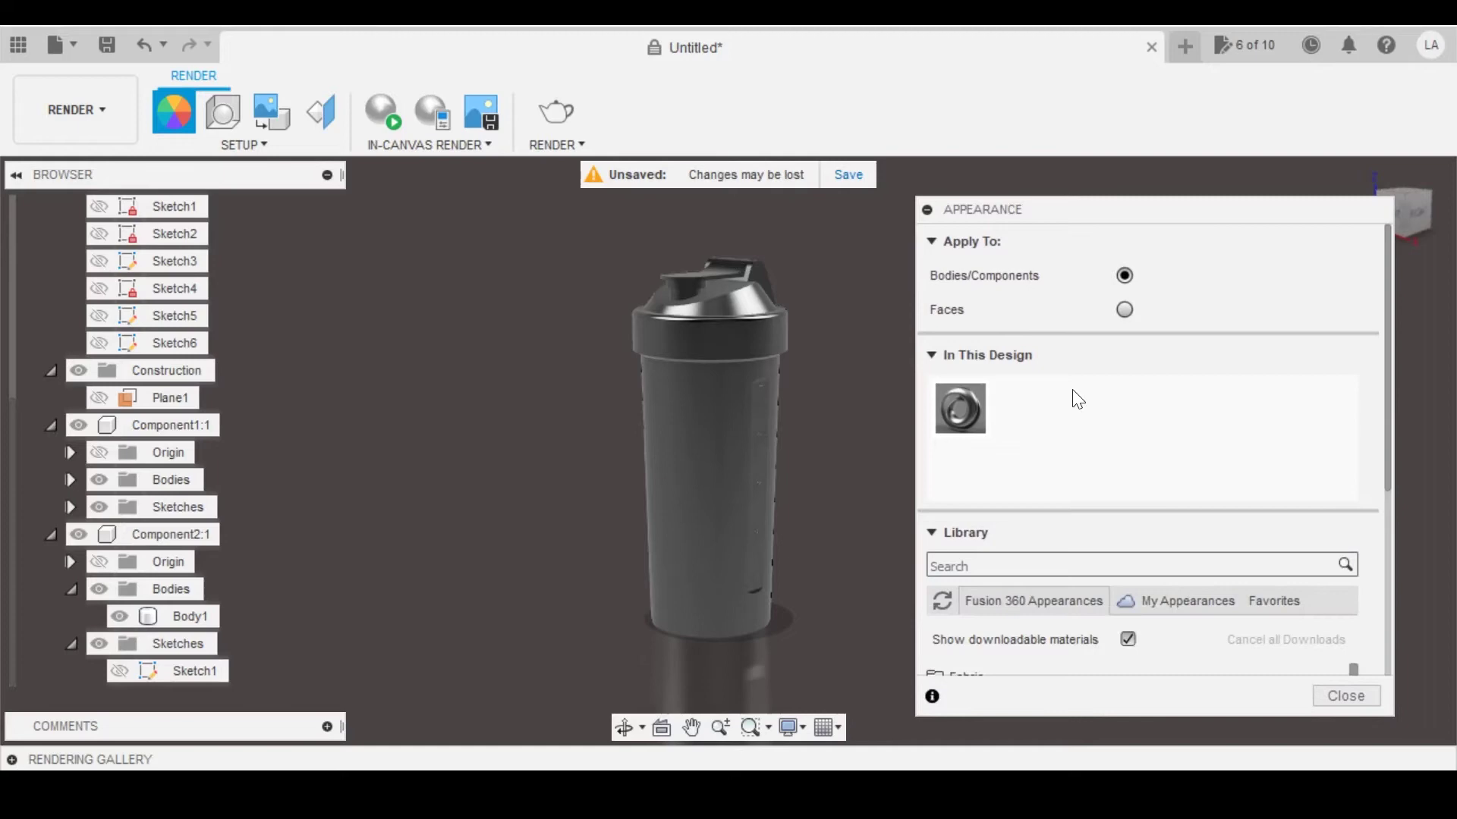
Step: Apply the ABS (White) plastic appearance to the bottle's lid and its flip cap
{"action": "scroll", "coordinate": [1092, 425], "scroll_direction": "down", "scroll_amount": 3}
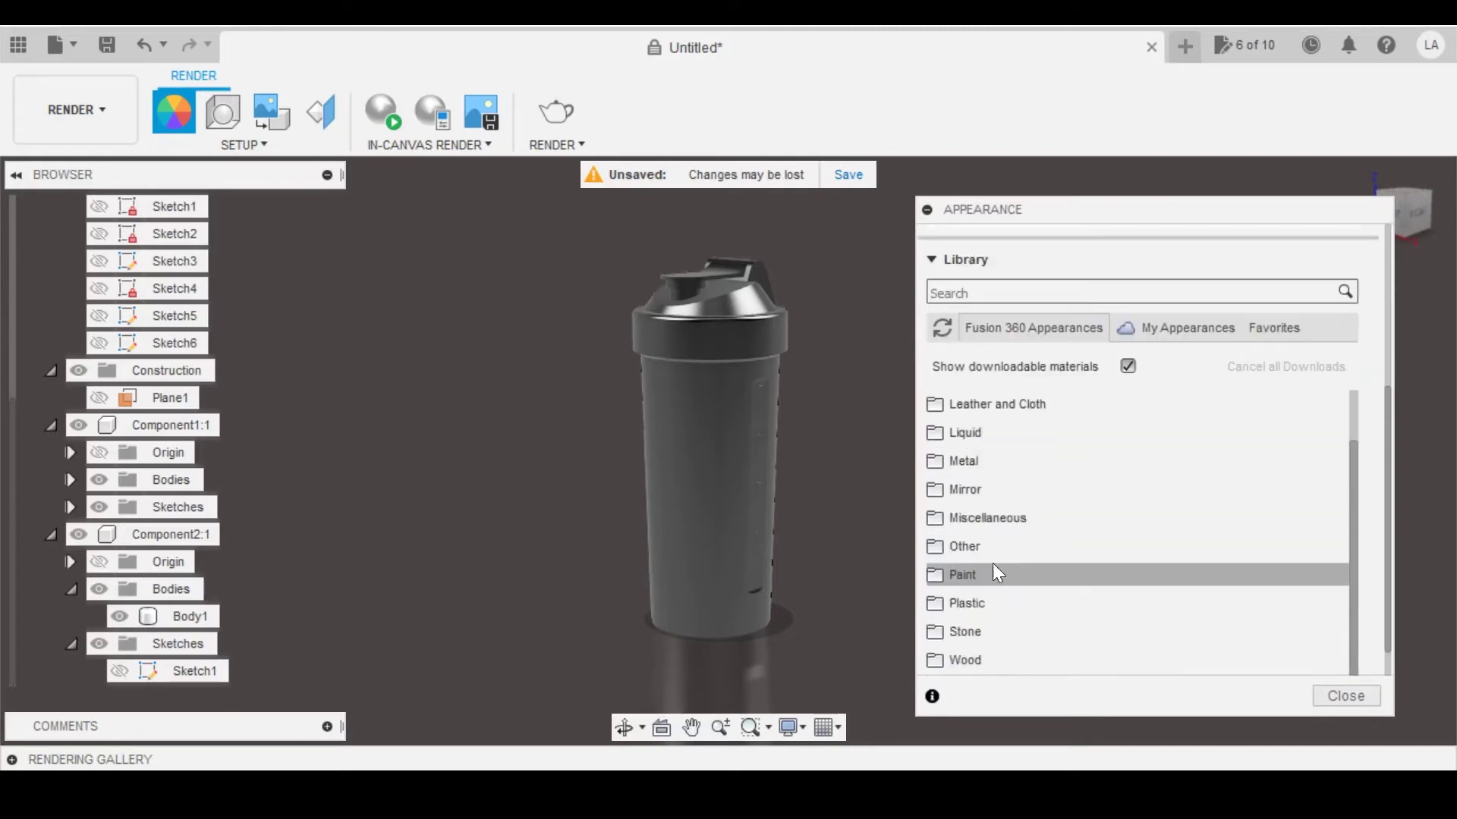
{"action": "left_click", "coordinate": [971, 601]}
{"action": "scroll", "coordinate": [1077, 523], "scroll_direction": "down", "scroll_amount": 5}
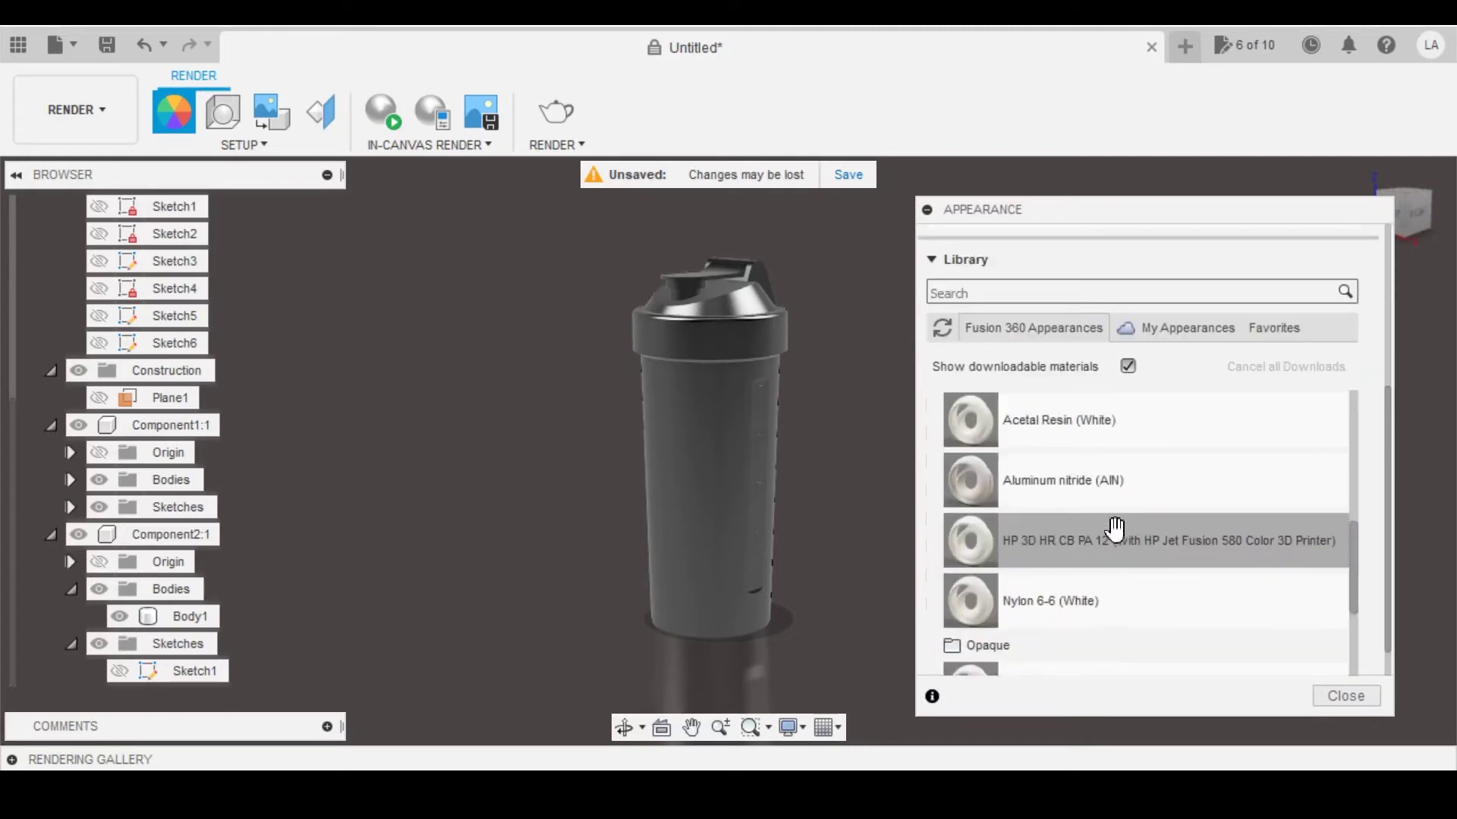
{"action": "scroll", "coordinate": [1108, 531], "scroll_direction": "up", "scroll_amount": 2}
{"action": "scroll", "coordinate": [1094, 521], "scroll_direction": "up", "scroll_amount": 2}
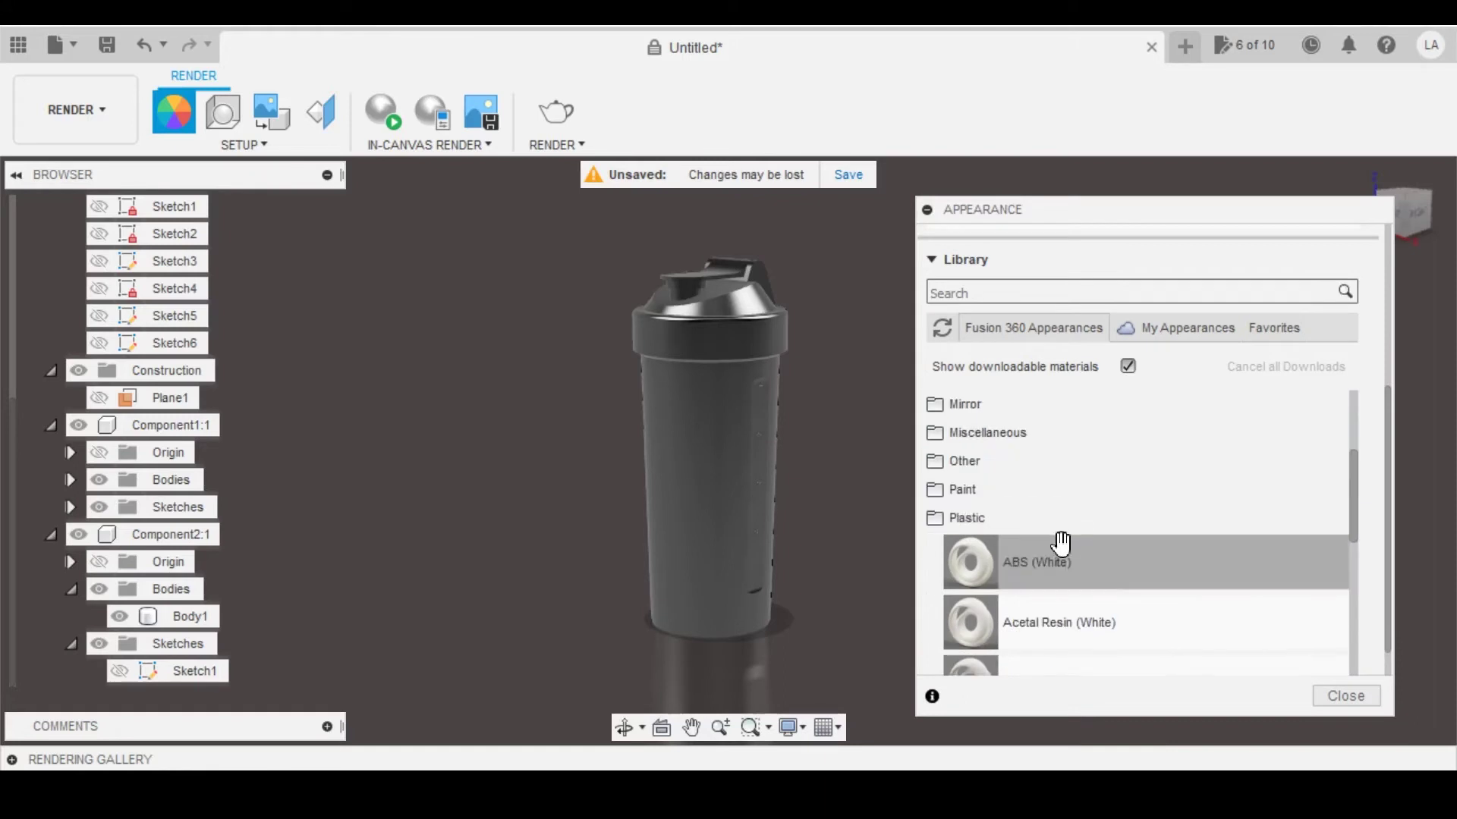
{"action": "scroll", "coordinate": [1062, 547], "scroll_direction": "down", "scroll_amount": 2}
{"action": "left_click_drag", "start_coordinate": [1050, 488], "coordinate": [746, 316]}
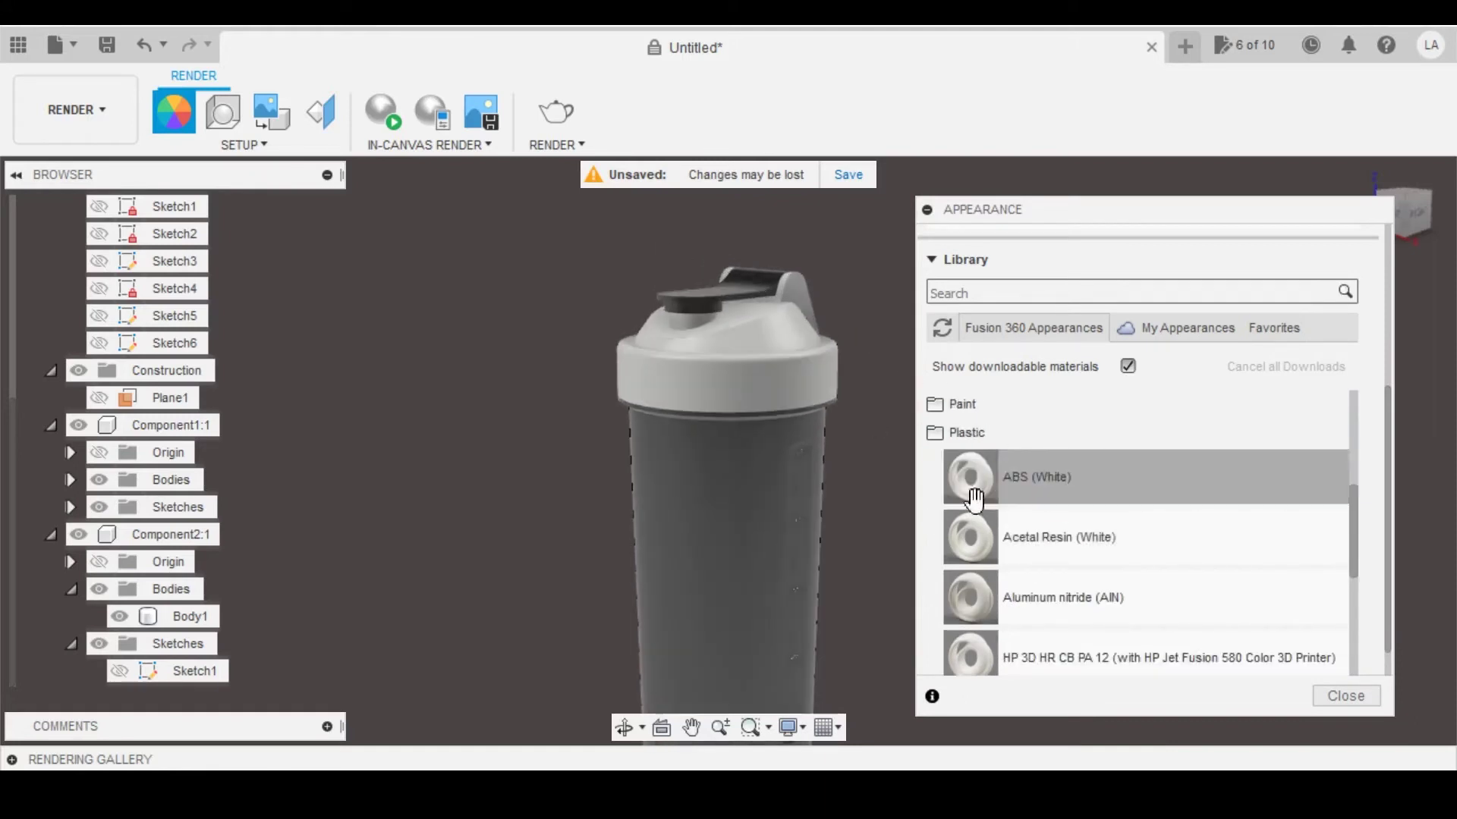
{"action": "left_click_drag", "start_coordinate": [1039, 488], "coordinate": [713, 286]}
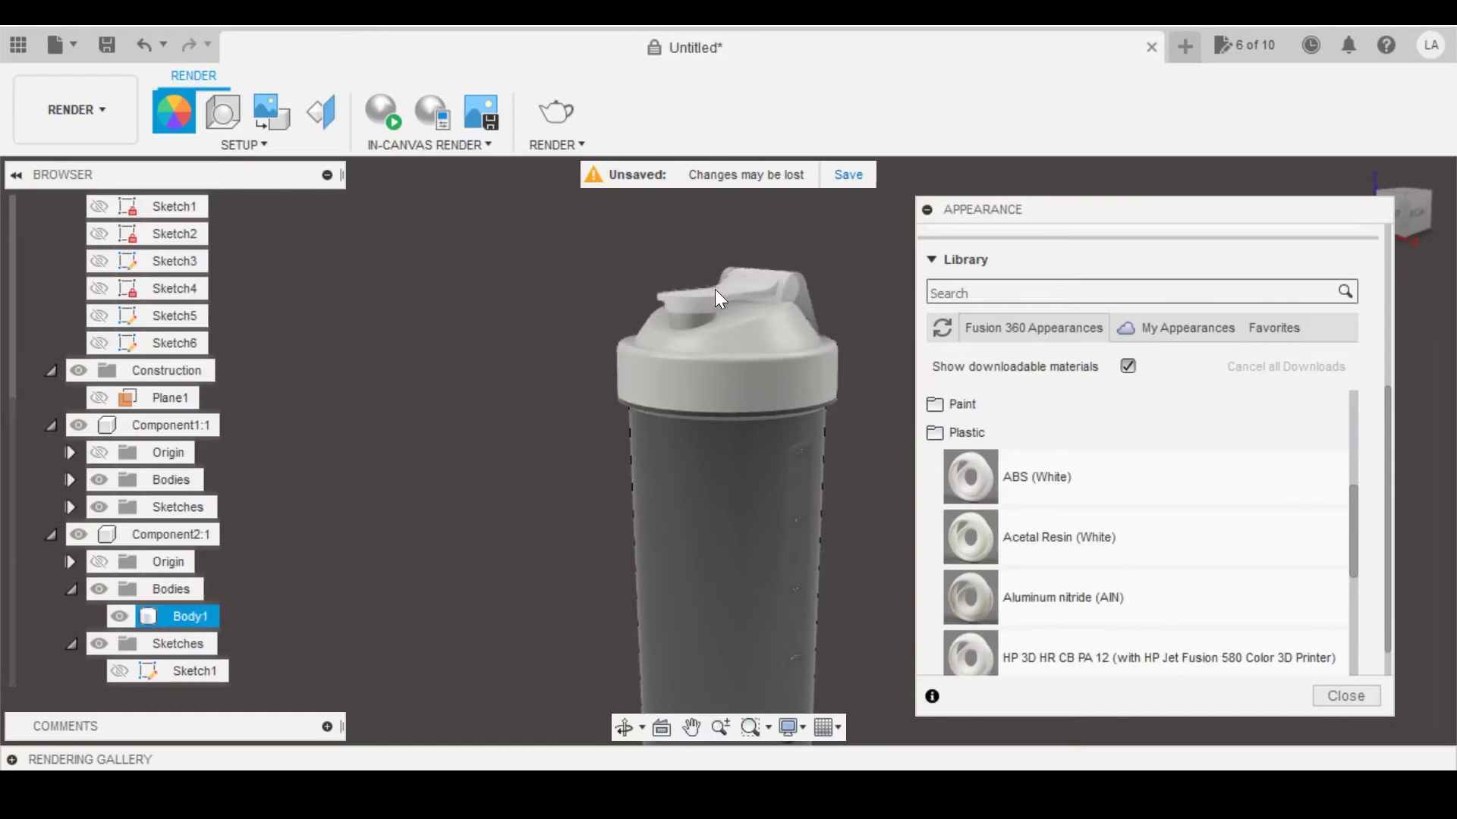
{"action": "left_click_drag", "start_coordinate": [941, 488], "coordinate": [736, 321]}
Step: Apply the Plastic - Translucent Glossy (White) appearance to the main bottle body below the lid
{"action": "scroll", "coordinate": [1038, 581], "scroll_direction": "down", "scroll_amount": 5}
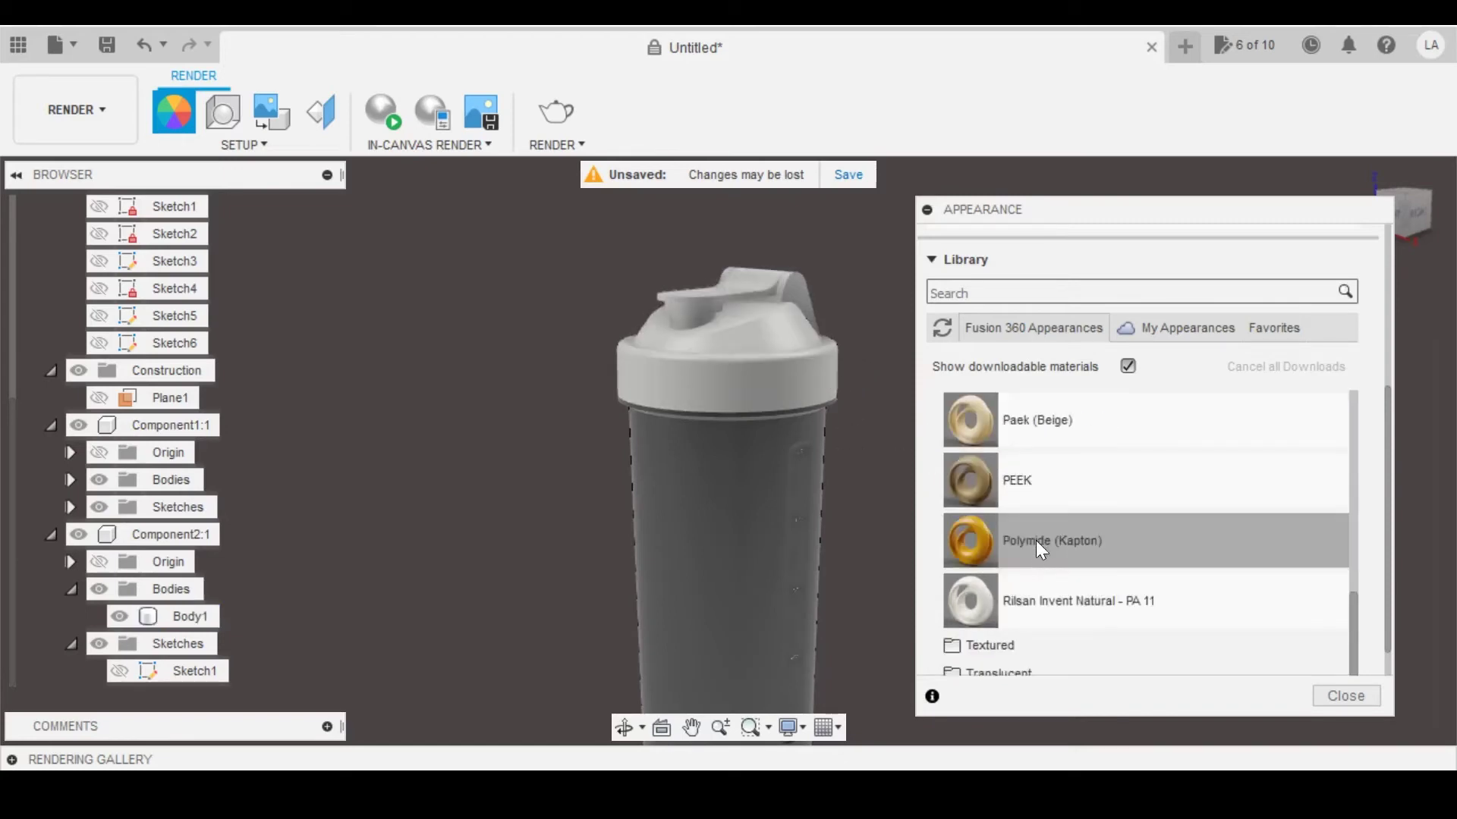
{"action": "scroll", "coordinate": [1031, 524], "scroll_direction": "down", "scroll_amount": 5}
{"action": "left_click", "coordinate": [963, 508]}
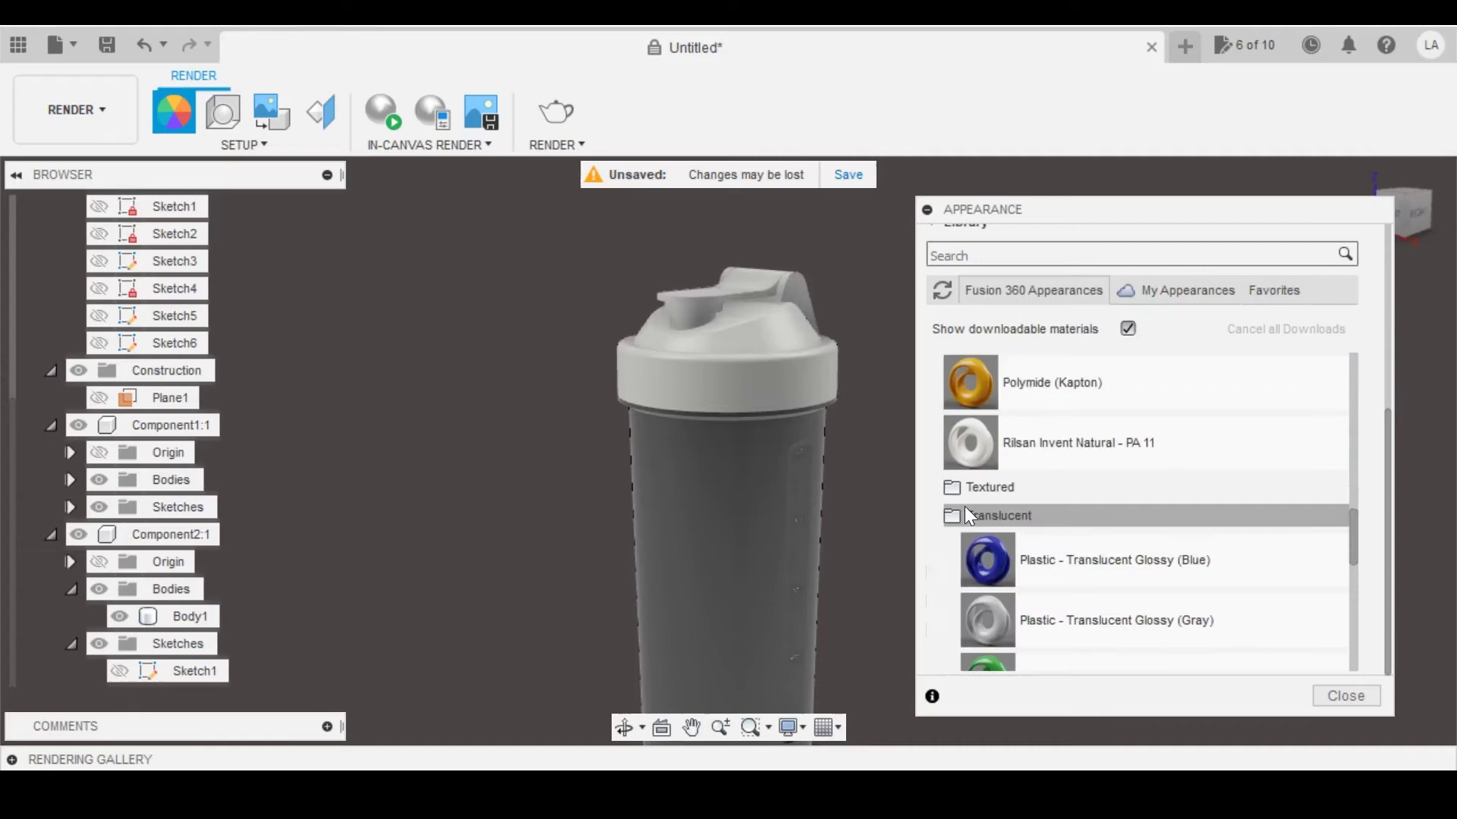
{"action": "scroll", "coordinate": [978, 508], "scroll_direction": "down", "scroll_amount": 3}
{"action": "left_click_drag", "start_coordinate": [996, 508], "coordinate": [828, 533]}
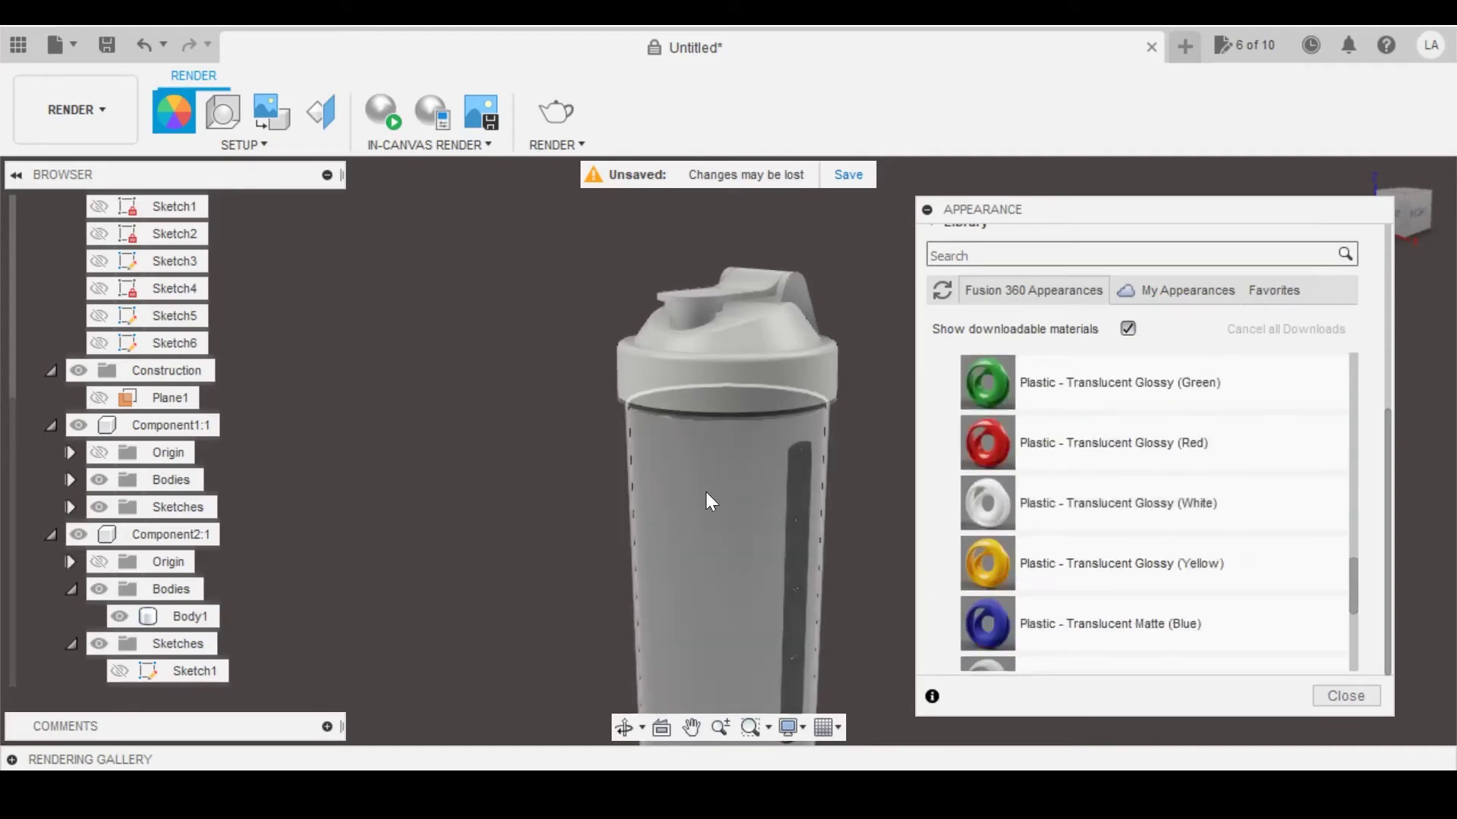
{"action": "middle_click_drag", "start_coordinate": [706, 501], "coordinate": [638, 425]}
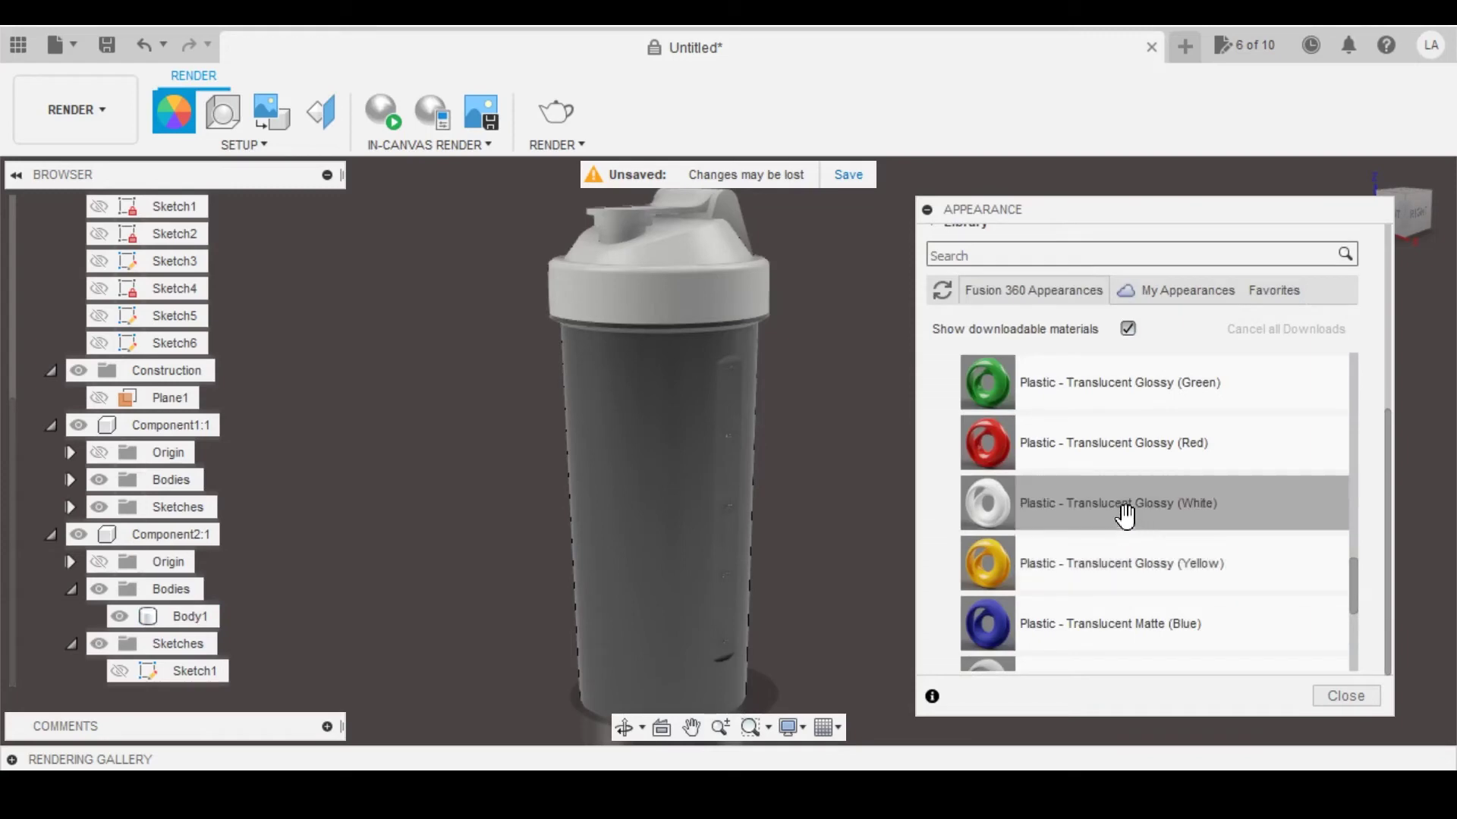
{"action": "left_click_drag", "start_coordinate": [1105, 497], "coordinate": [724, 398]}
{"action": "scroll", "coordinate": [835, 426], "scroll_direction": "down", "scroll_amount": 3}
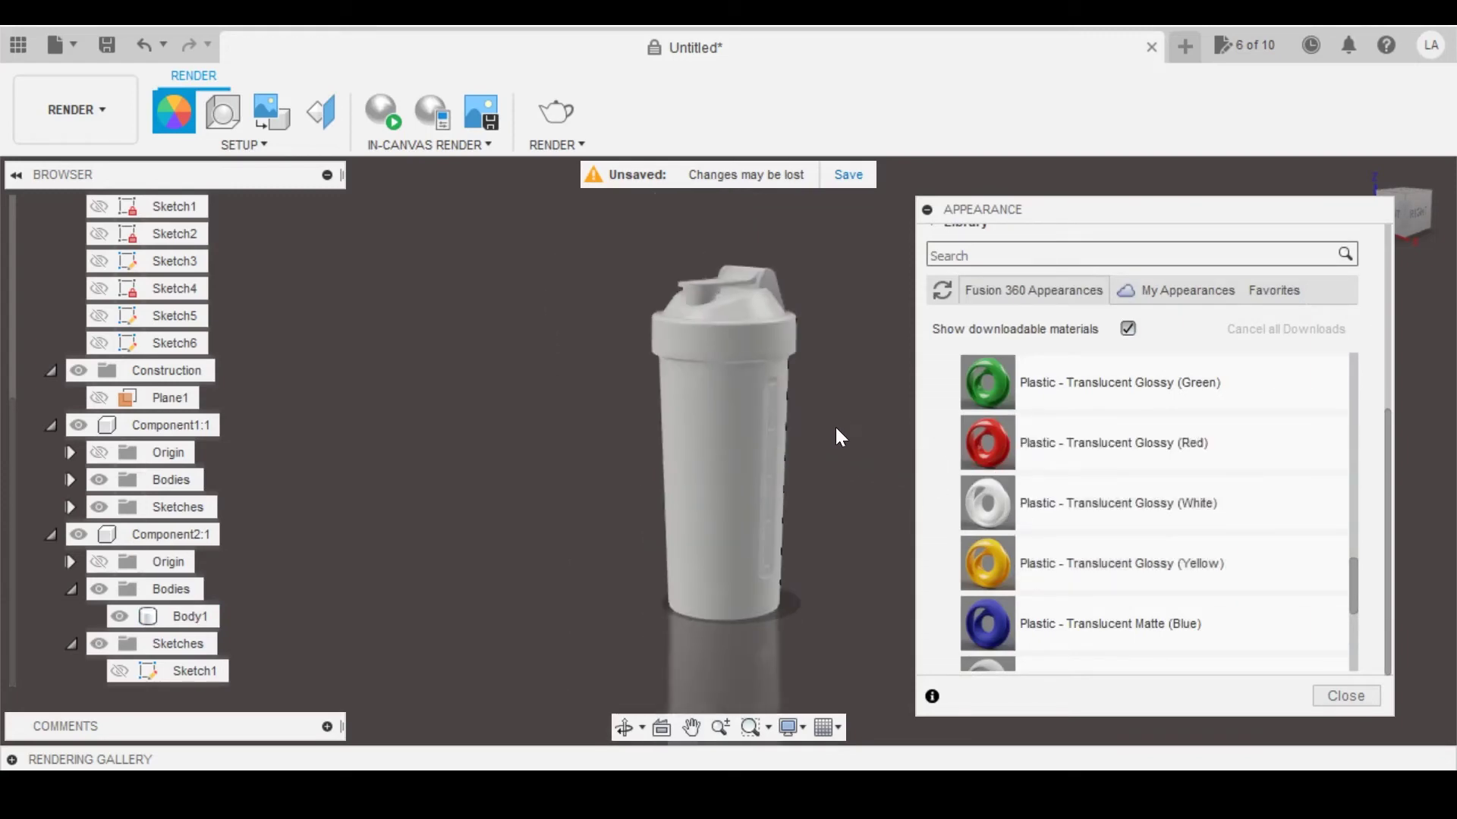
{"action": "middle_click_drag", "start_coordinate": [836, 429], "coordinate": [832, 486]}
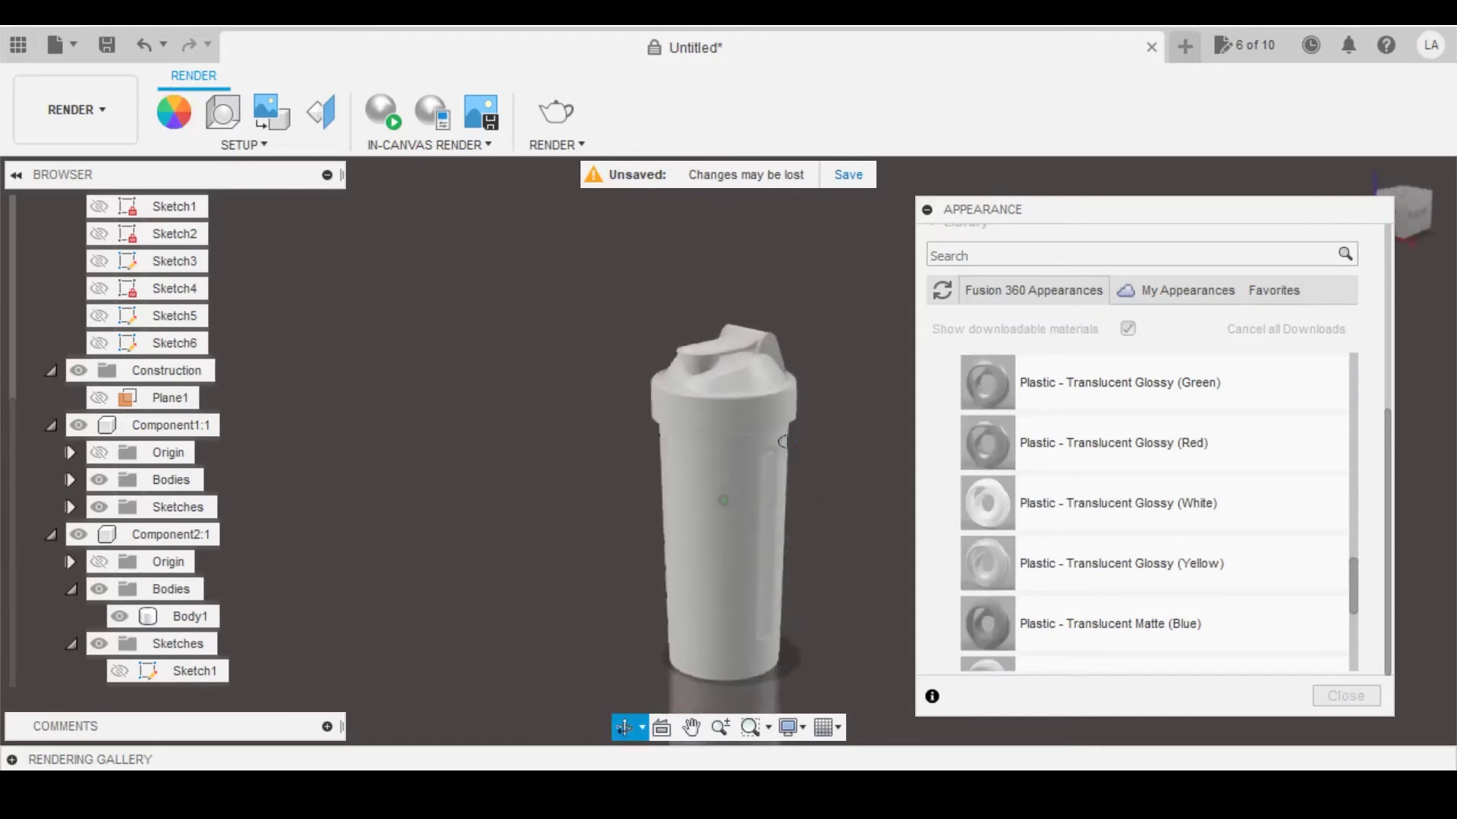
Step: Recolor the ABS (White) appearance used on the lid to blue, RGB 92, 120, 198, and close the appearance settings
{"action": "scroll", "coordinate": [774, 376], "scroll_direction": "up", "scroll_amount": 5}
{"action": "scroll", "coordinate": [1009, 349], "scroll_direction": "up", "scroll_amount": 5}
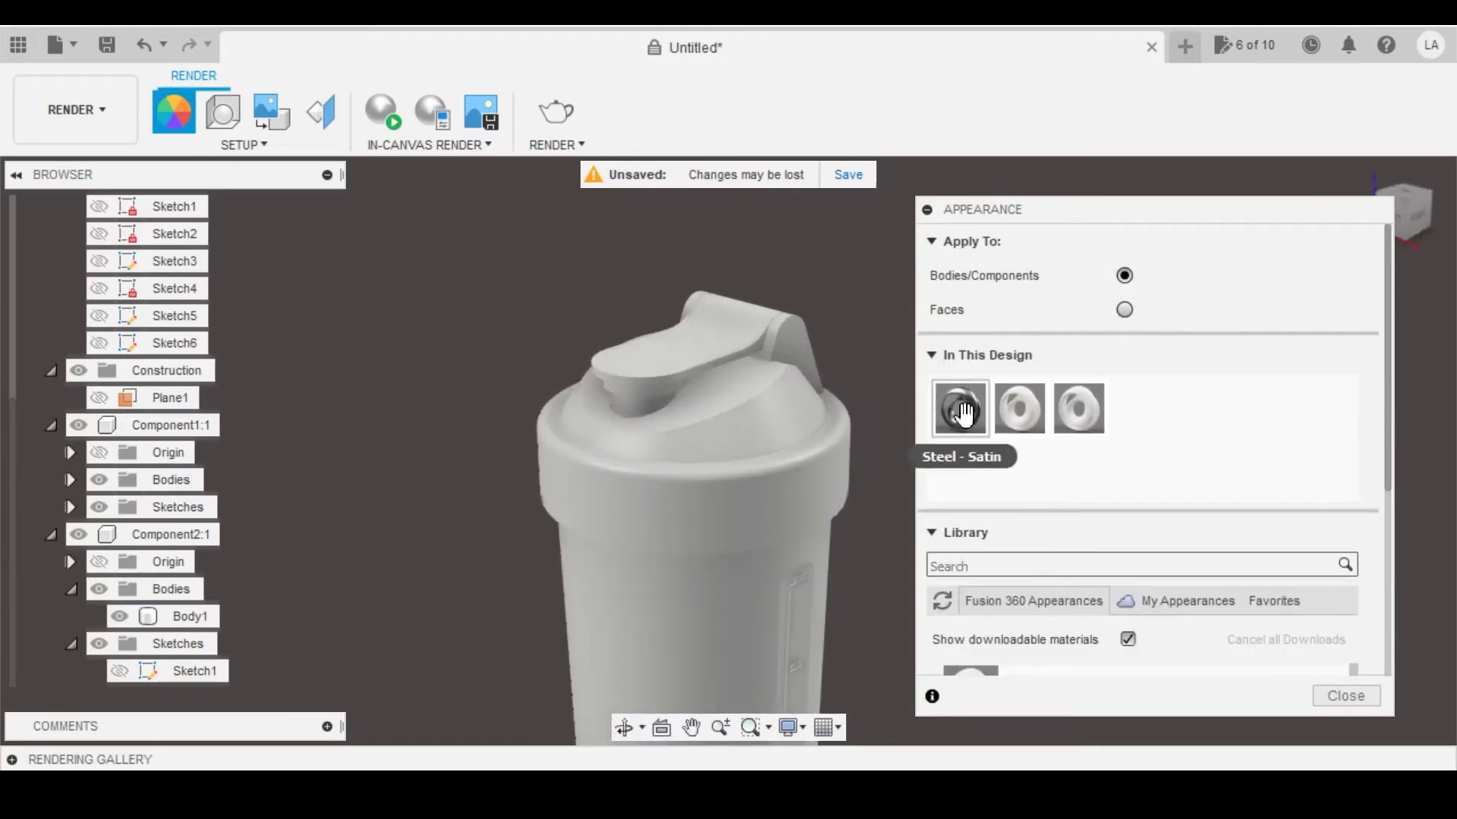
{"action": "middle_click_drag", "start_coordinate": [881, 420], "coordinate": [826, 365]}
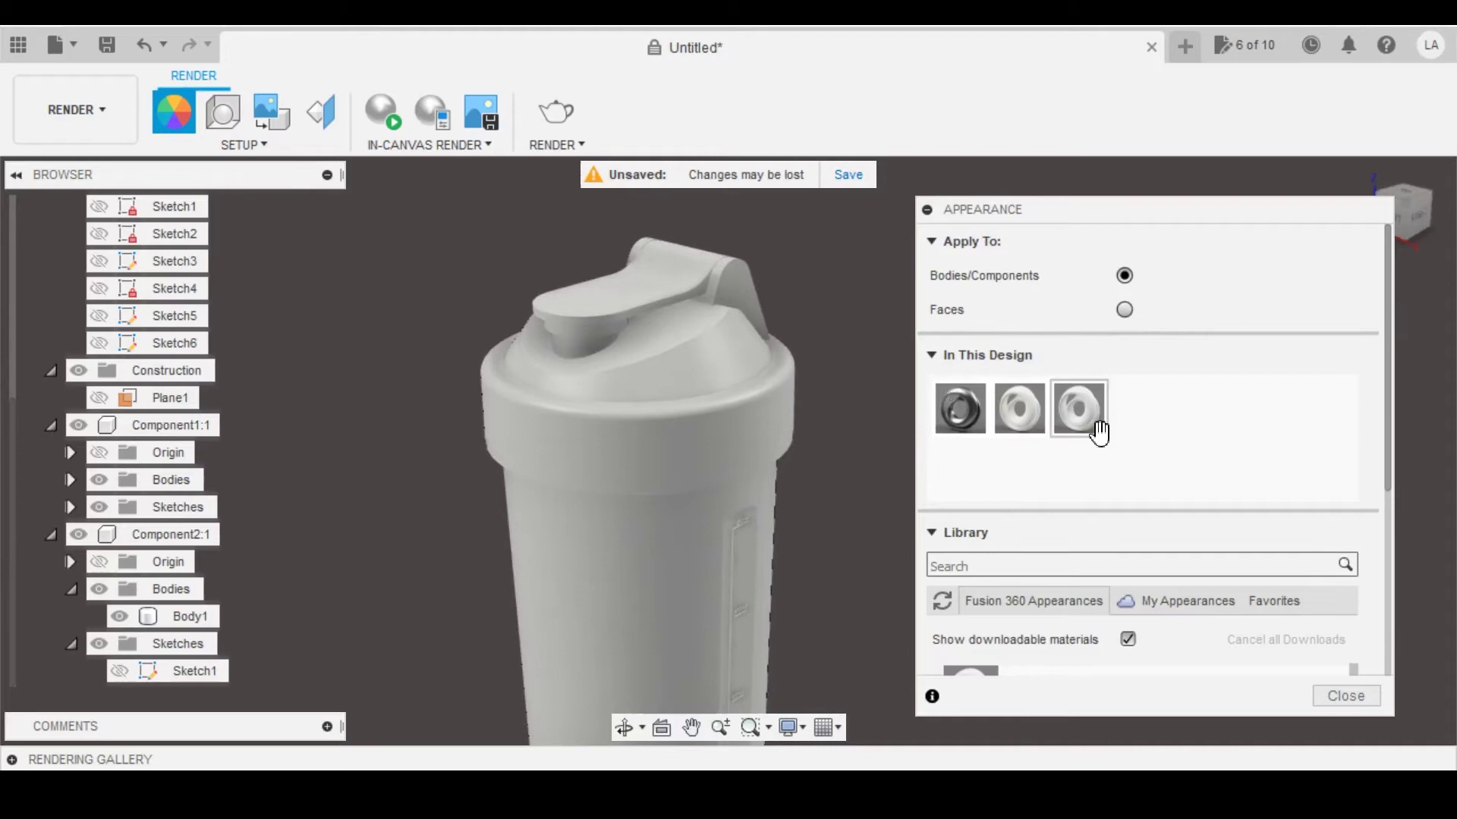
{"action": "right_click", "coordinate": [1023, 414]}
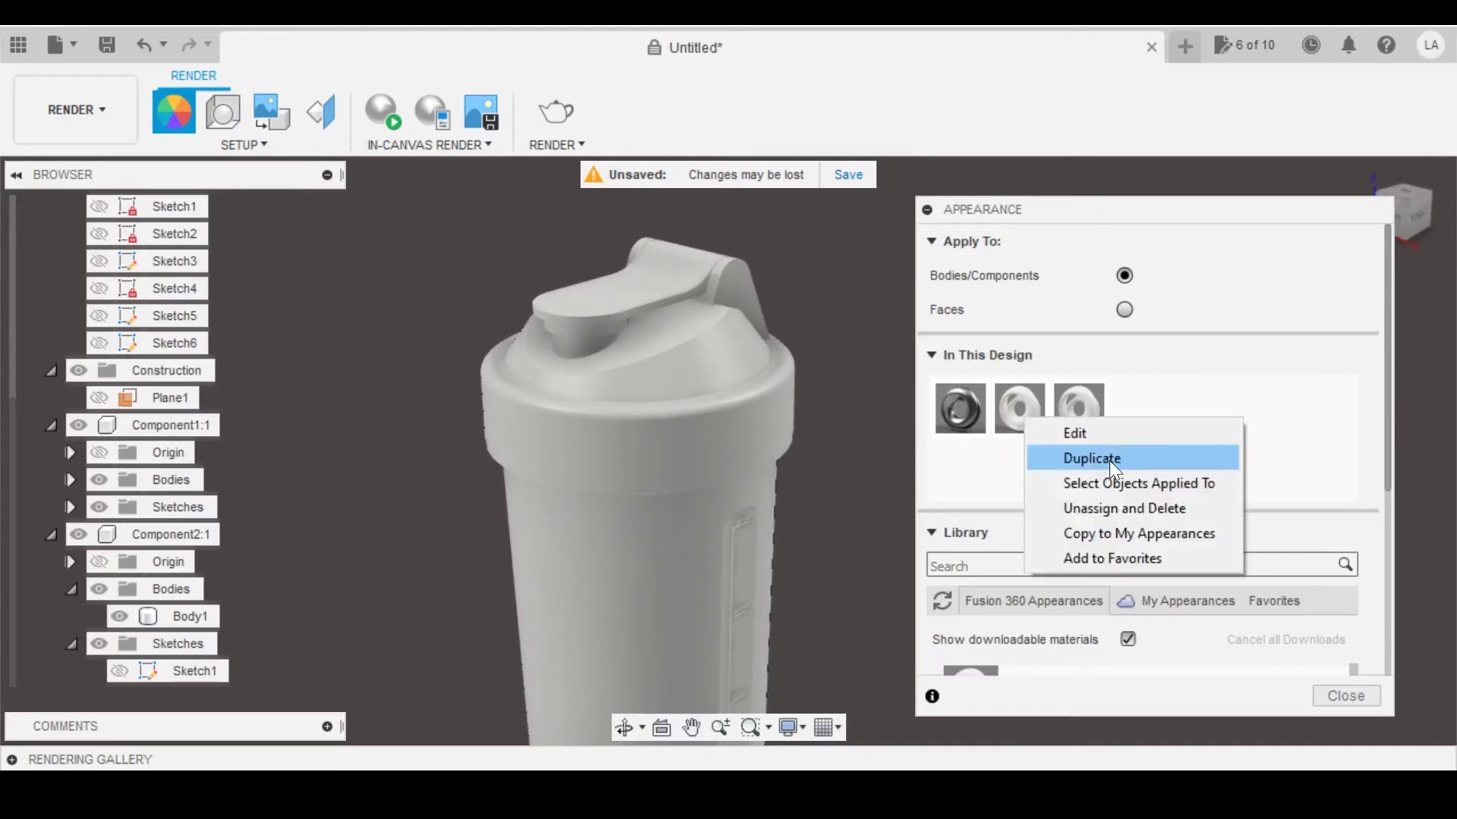
{"action": "left_click", "coordinate": [1070, 426]}
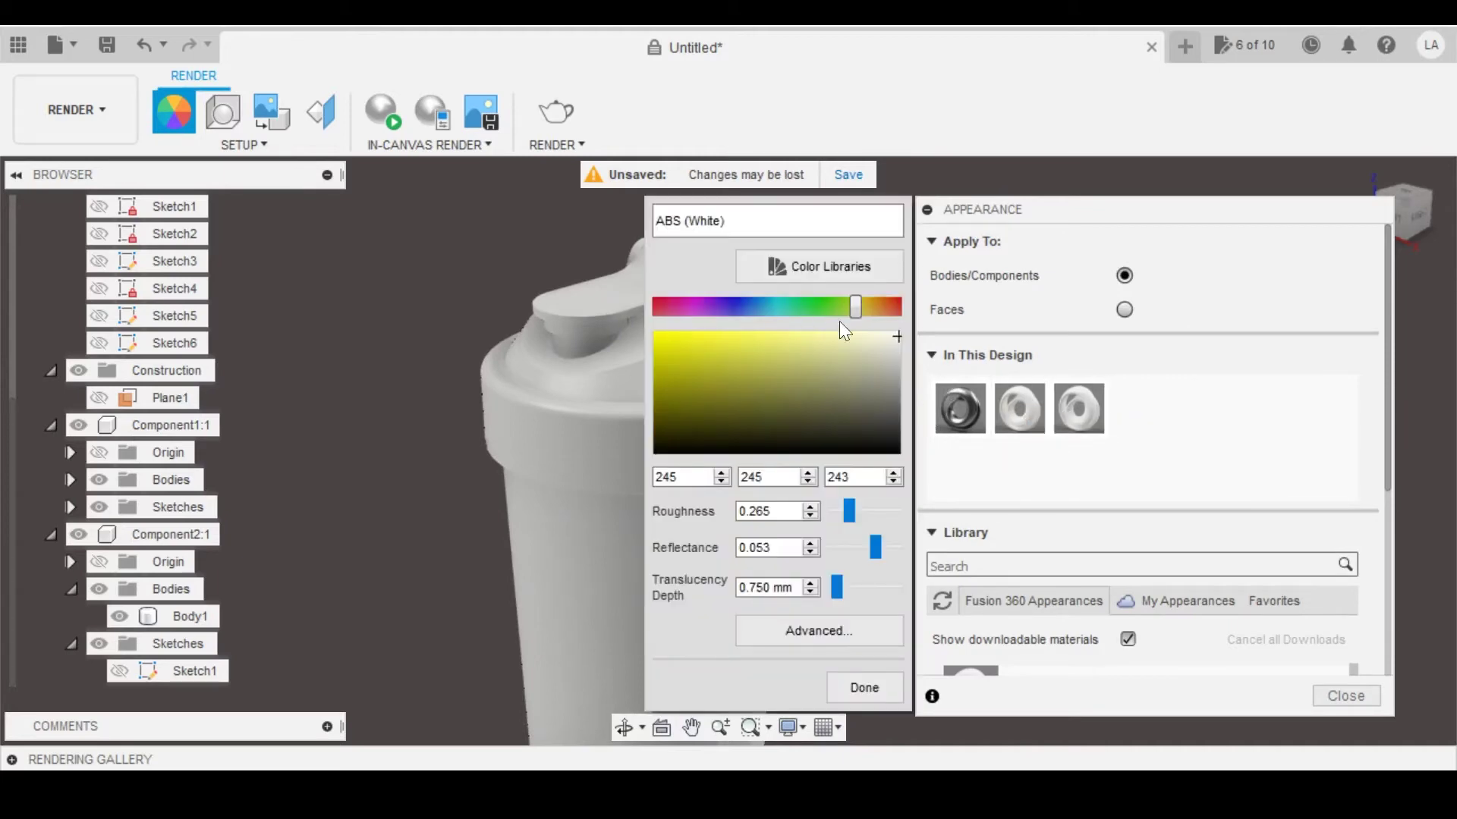
{"action": "left_click_drag", "start_coordinate": [858, 302], "coordinate": [747, 291]}
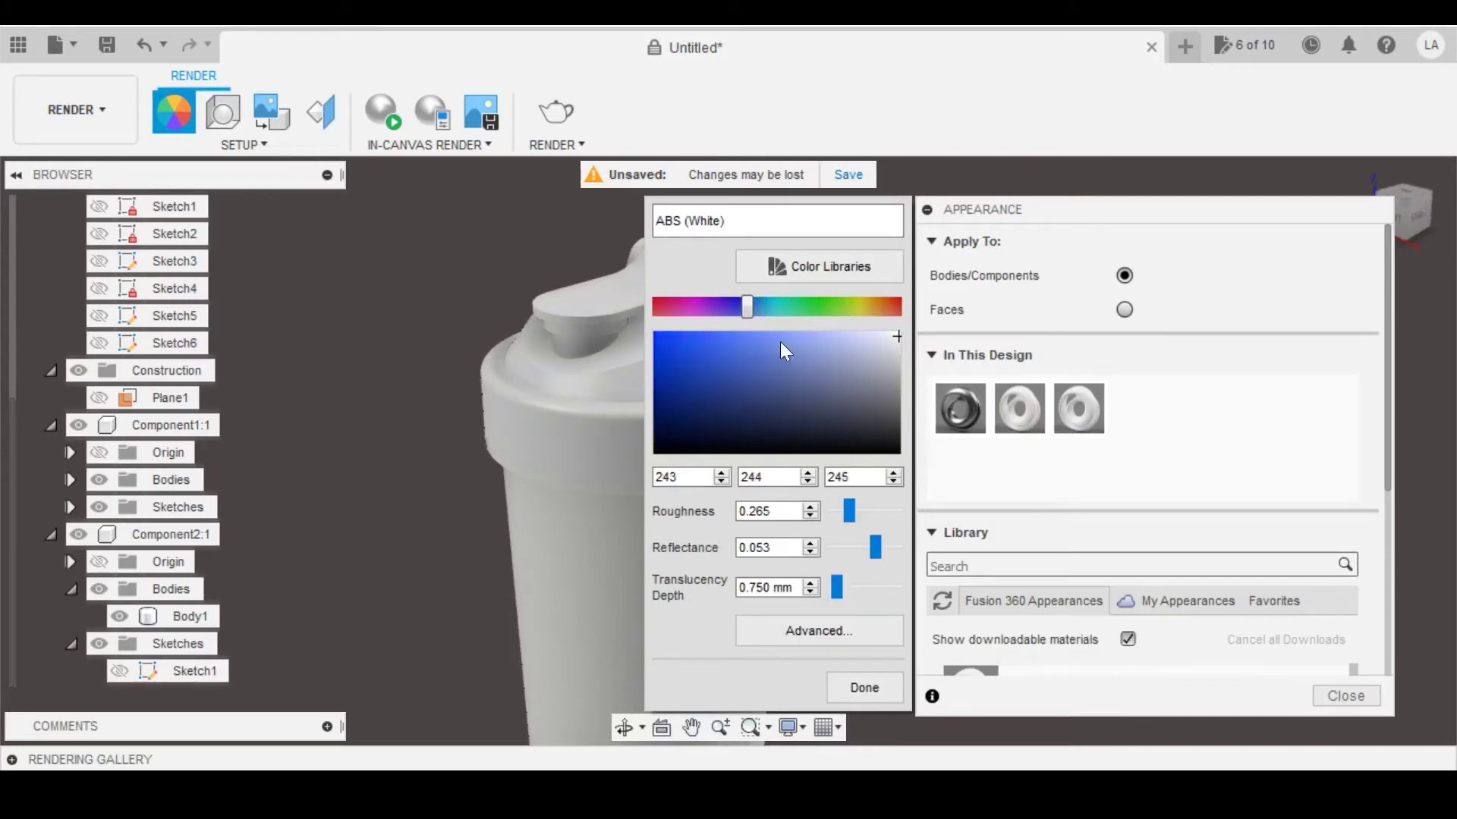
{"action": "left_click", "coordinate": [800, 355]}
{"action": "left_click_drag", "start_coordinate": [801, 355], "coordinate": [767, 358]}
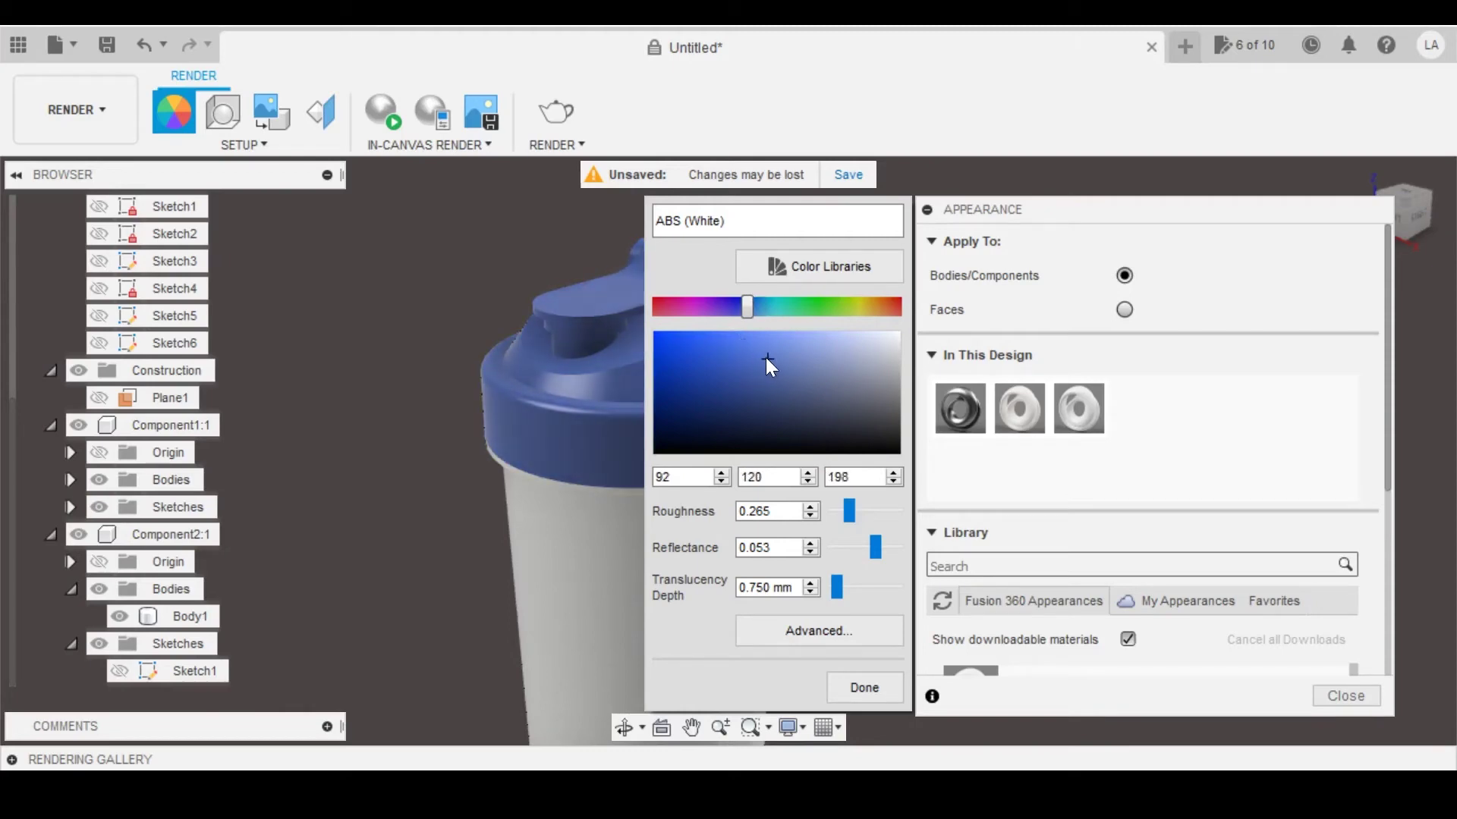
{"action": "left_click", "coordinate": [864, 686]}
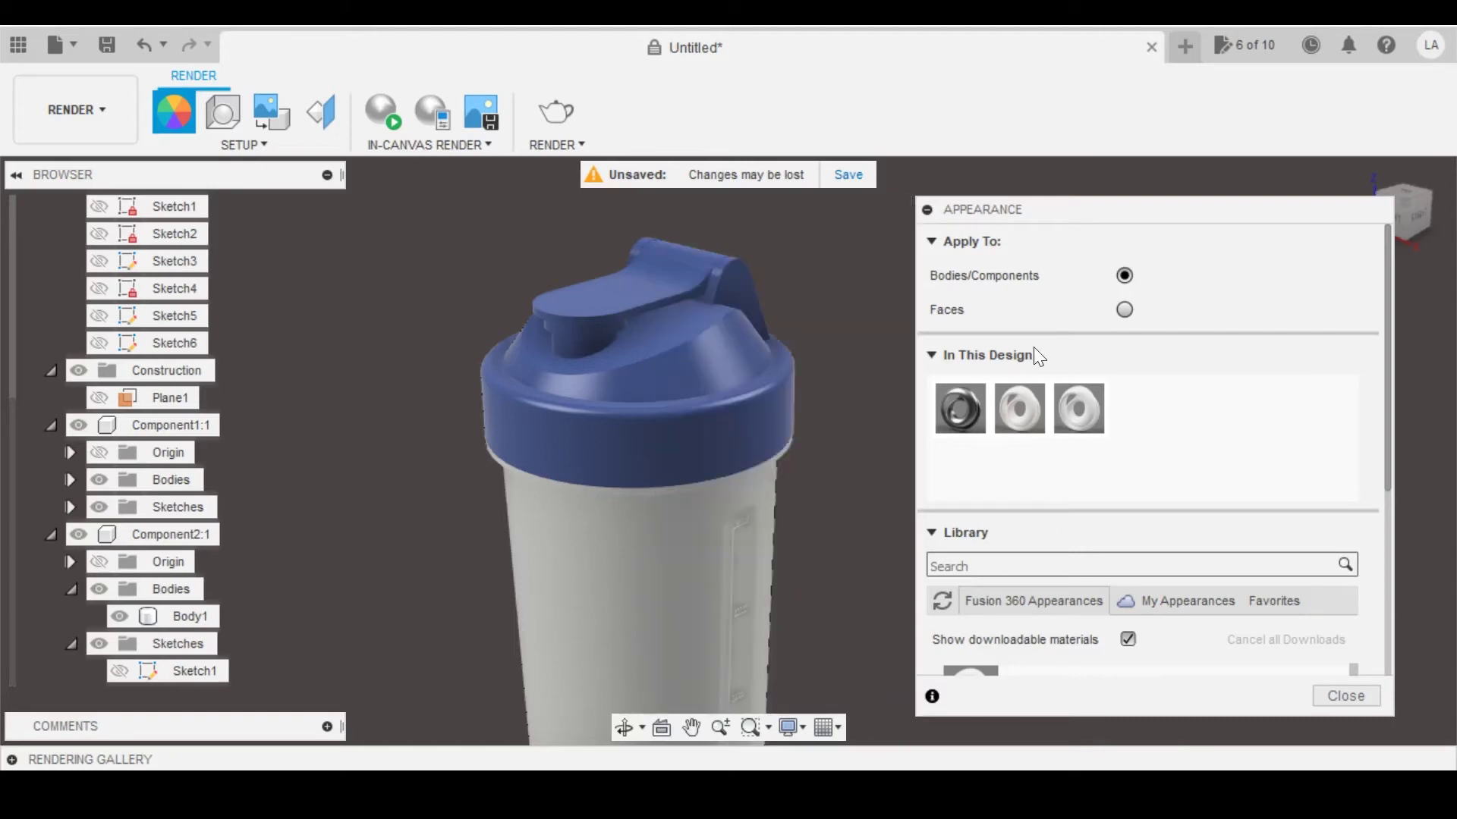
{"action": "key", "text": "Escape"}
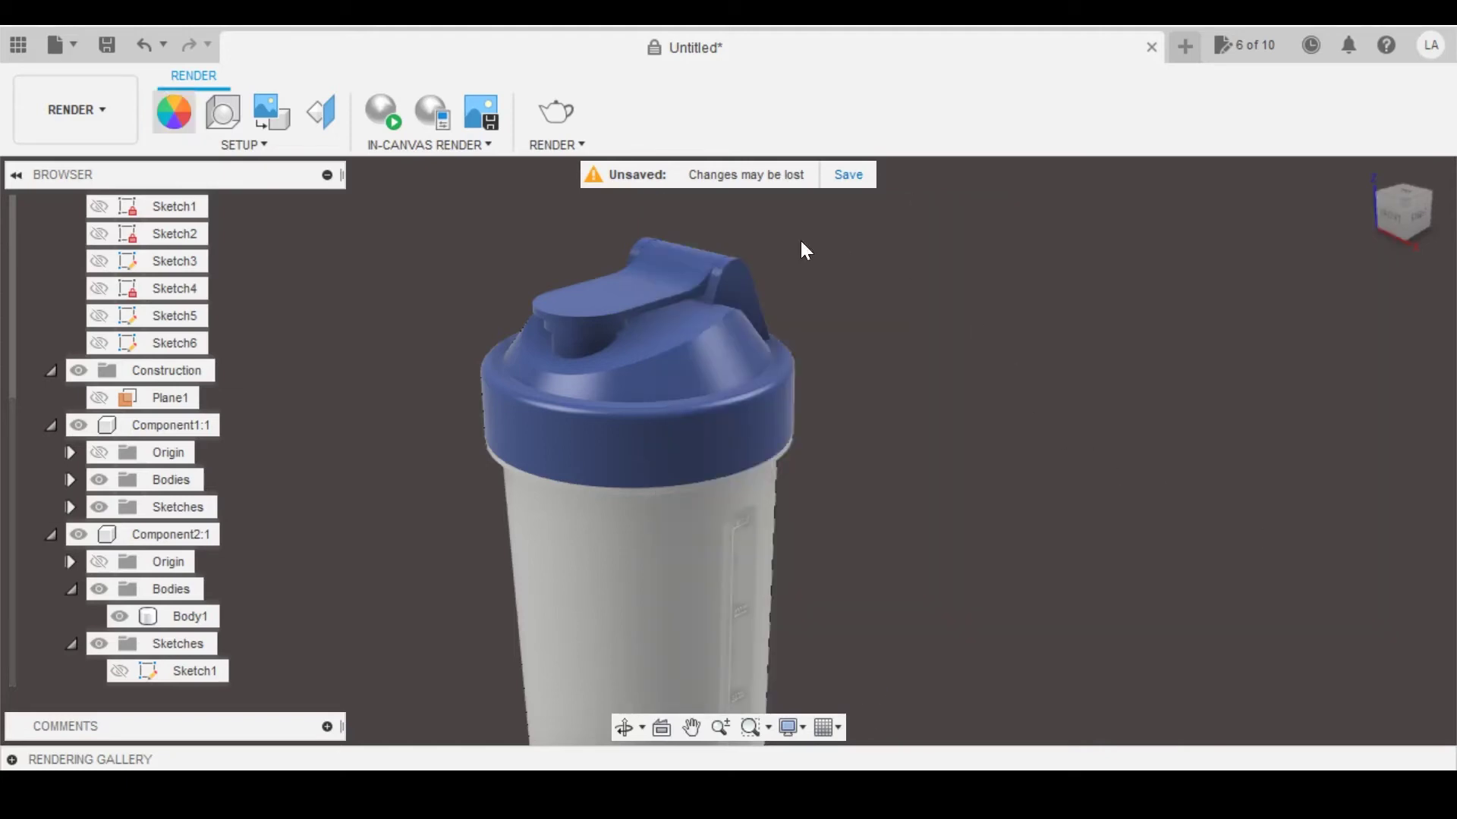
Step: Reopen the appearance settings and inspect the color properties of the ABS (White) (1) material
{"action": "key", "text": "a"}
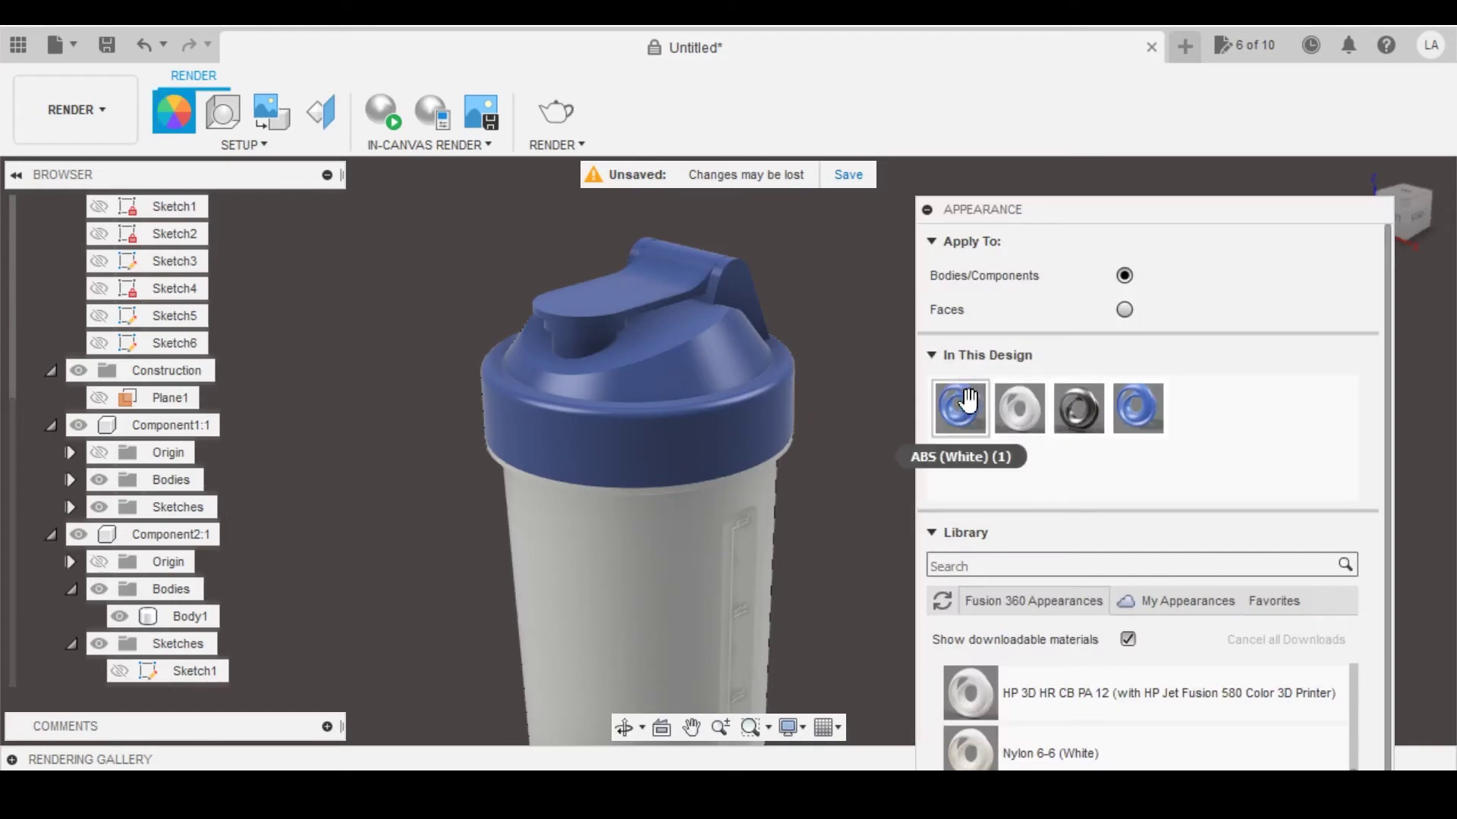
{"action": "right_click", "coordinate": [972, 415]}
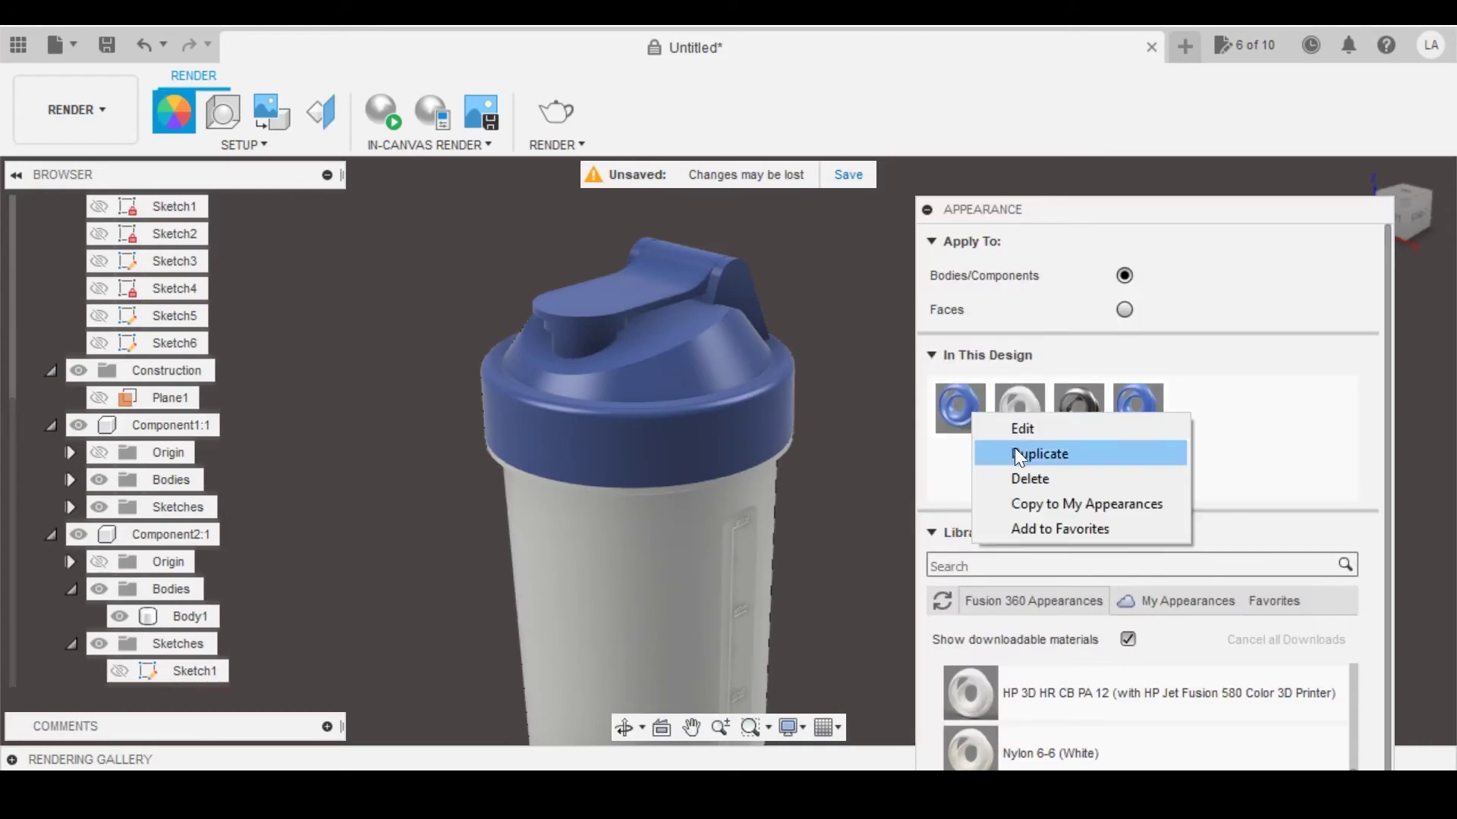
{"action": "left_click", "coordinate": [1019, 454]}
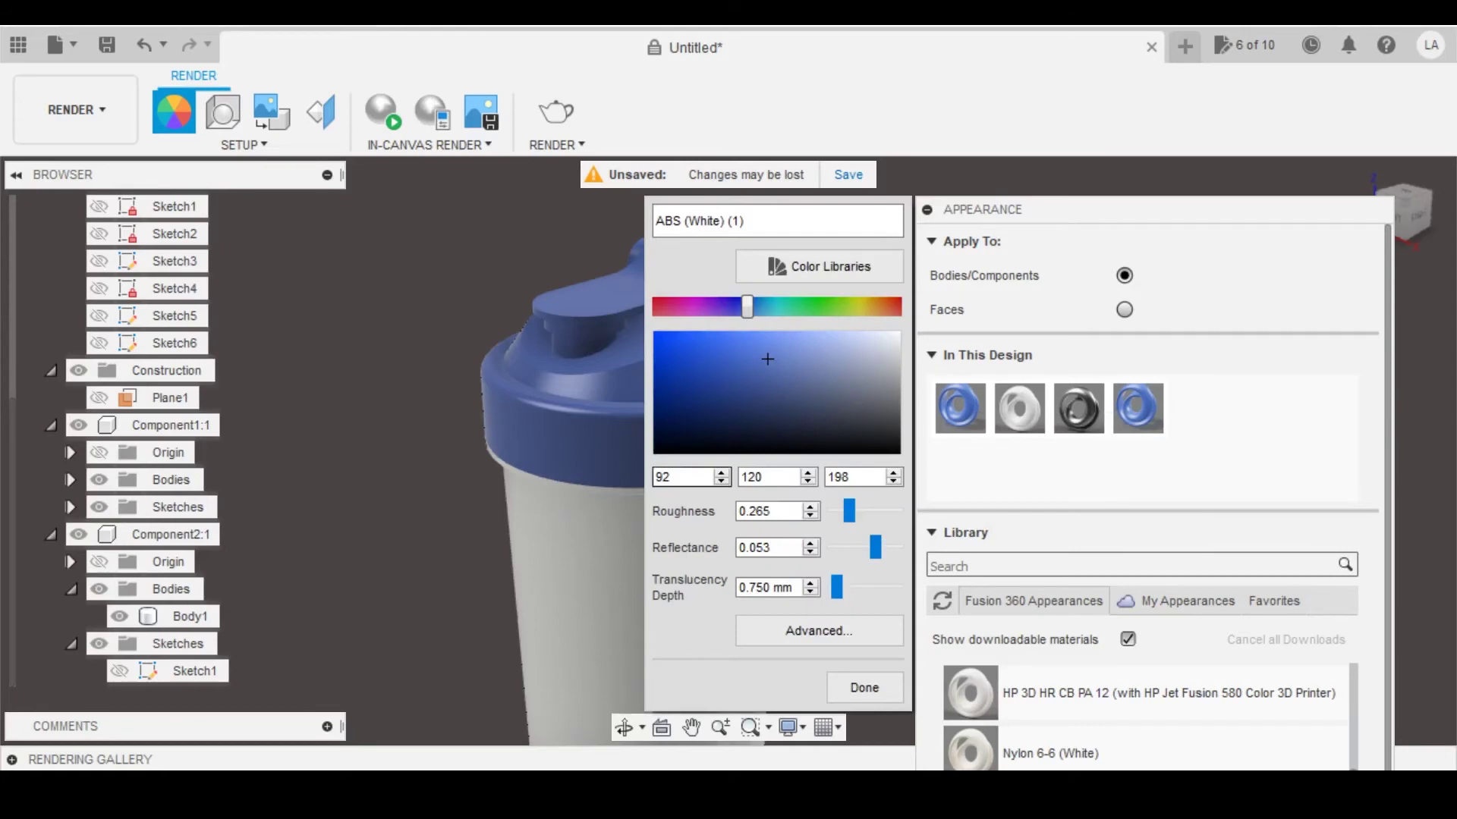
{"action": "left_click", "coordinate": [880, 689]}
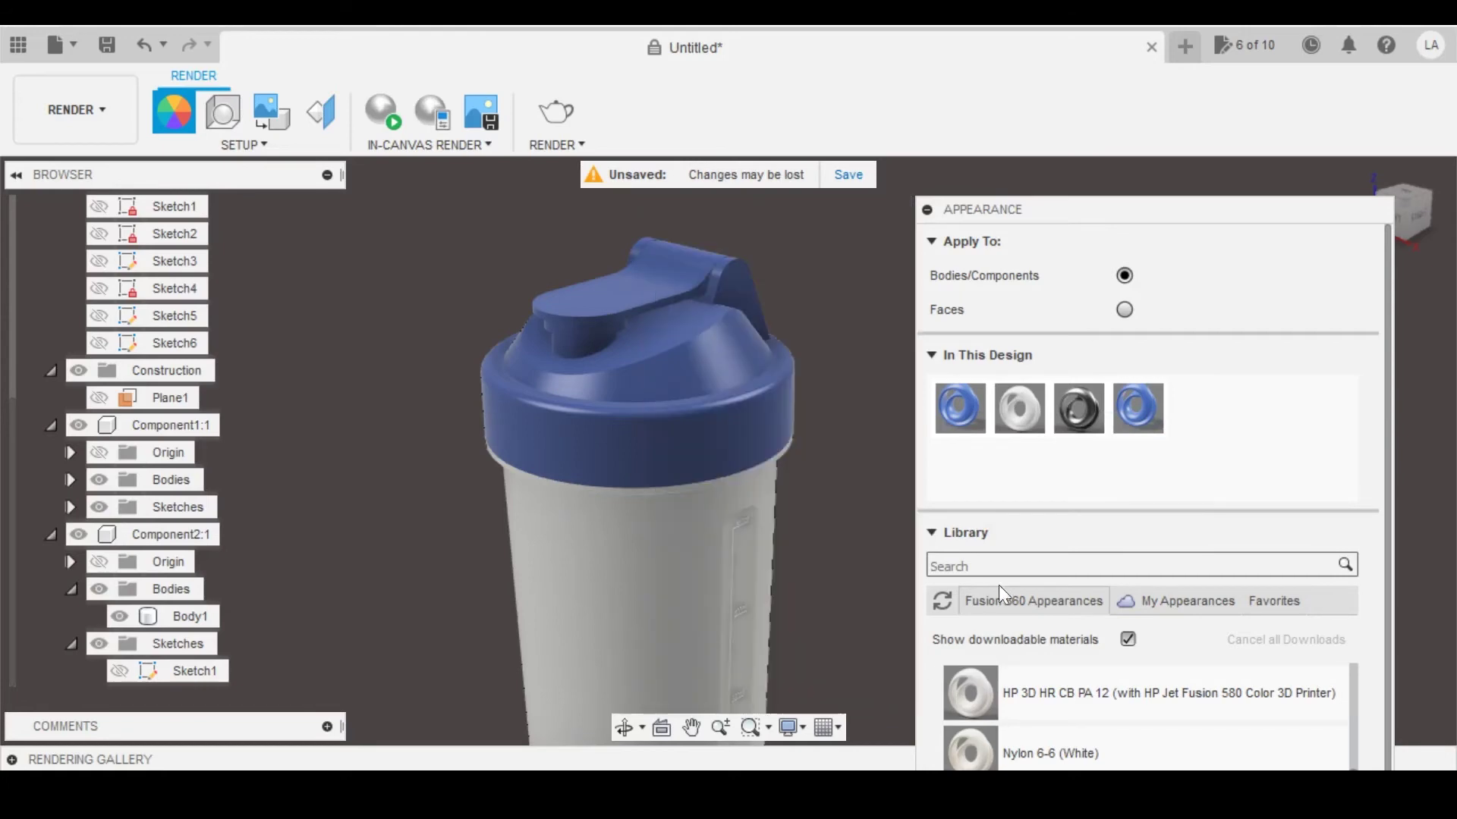
Step: Recolor the Plastic - Translucent Glossy (White) appearance on the bottle body to blue, RGB 92, 120, 198
{"action": "right_click", "coordinate": [1016, 405]}
{"action": "left_click", "coordinate": [1049, 413]}
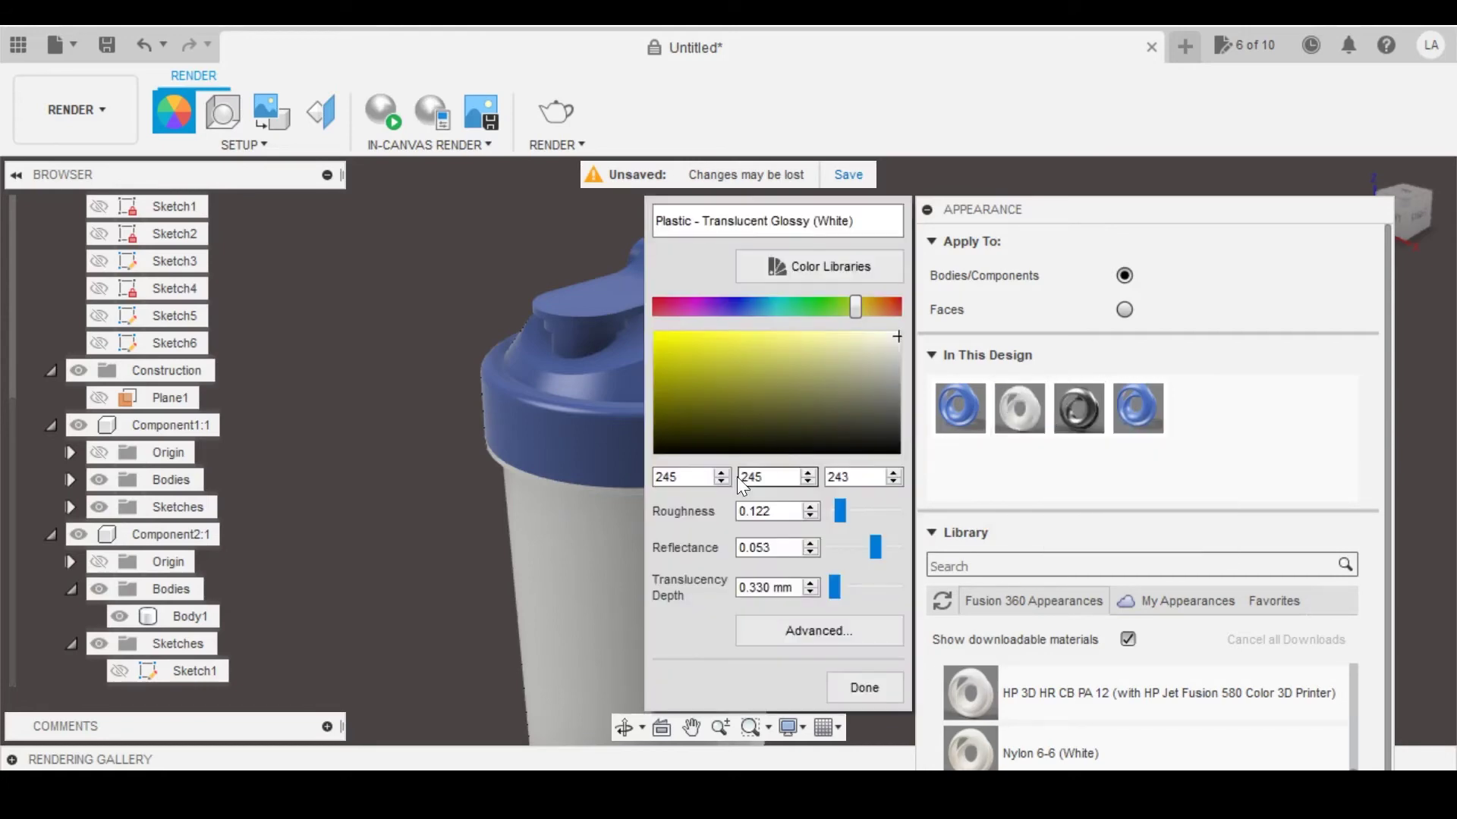
{"action": "left_click_drag", "start_coordinate": [683, 476], "coordinate": [599, 474]}
{"action": "type", "text": "24"}
{"action": "key", "text": "BackSpace"}
{"action": "key", "text": "BackSpace"}
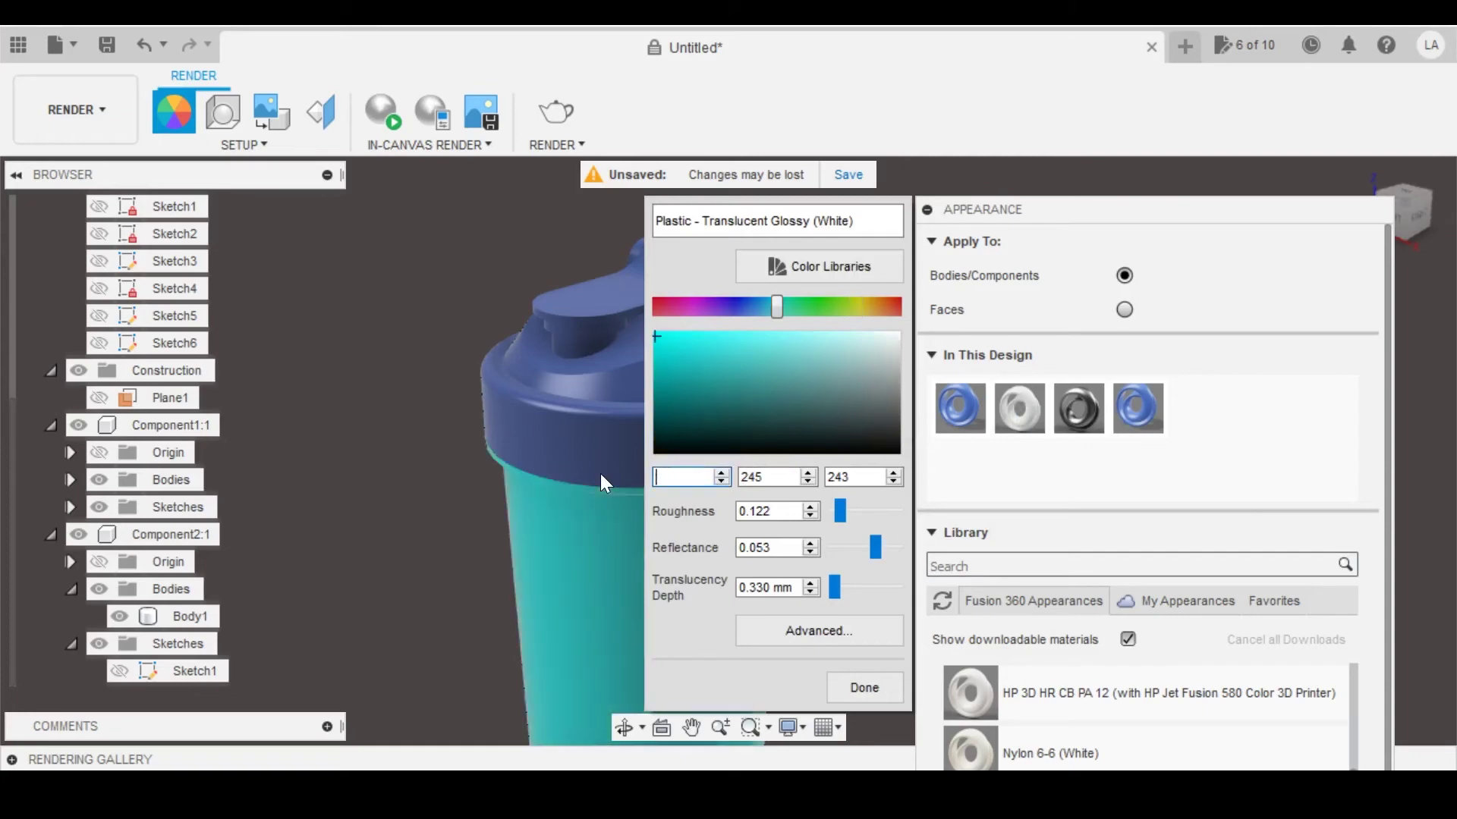
{"action": "type", "text": "92"}
{"action": "key", "text": "Tab"}
{"action": "type", "text": "120"}
{"action": "key", "text": "Tab"}
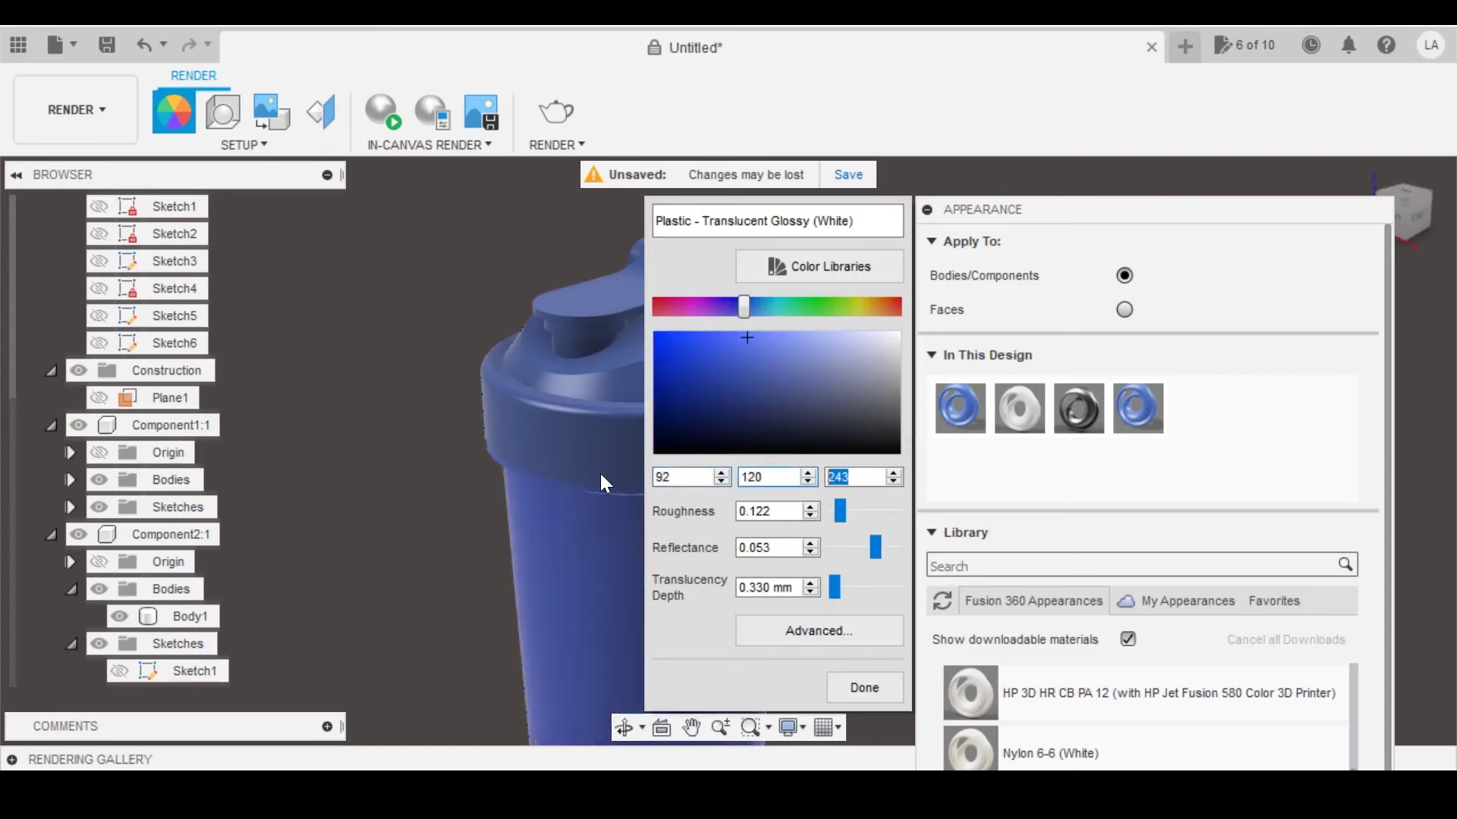
{"action": "type", "text": "198"}
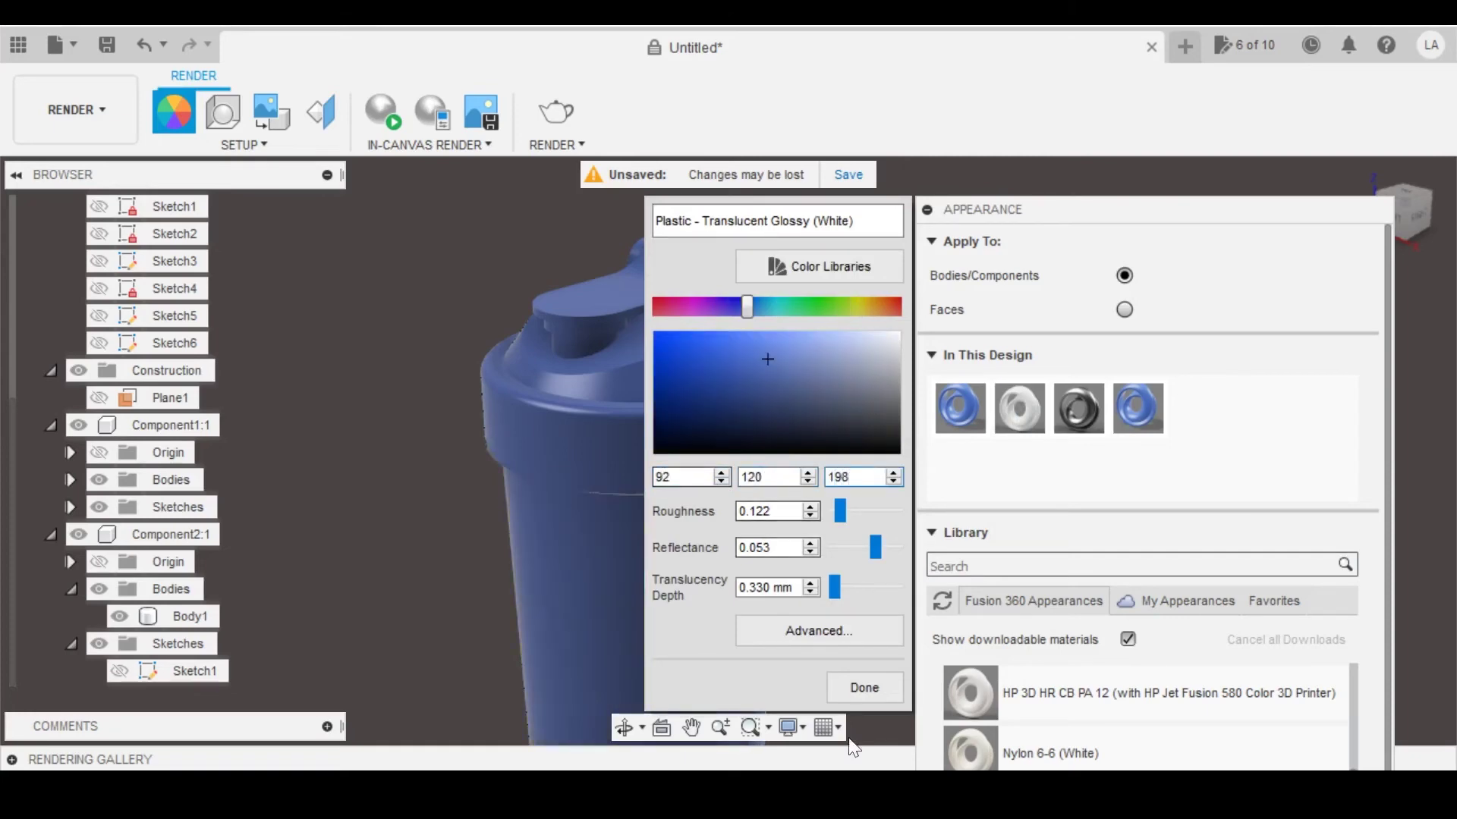
{"action": "left_click", "coordinate": [843, 690]}
Step: Collapse the appearance settings and start an in-canvas render of the whole blue bottle
{"action": "scroll", "coordinate": [731, 438], "scroll_direction": "down", "scroll_amount": 3}
{"action": "middle_click_drag", "start_coordinate": [592, 485], "coordinate": [578, 398]}
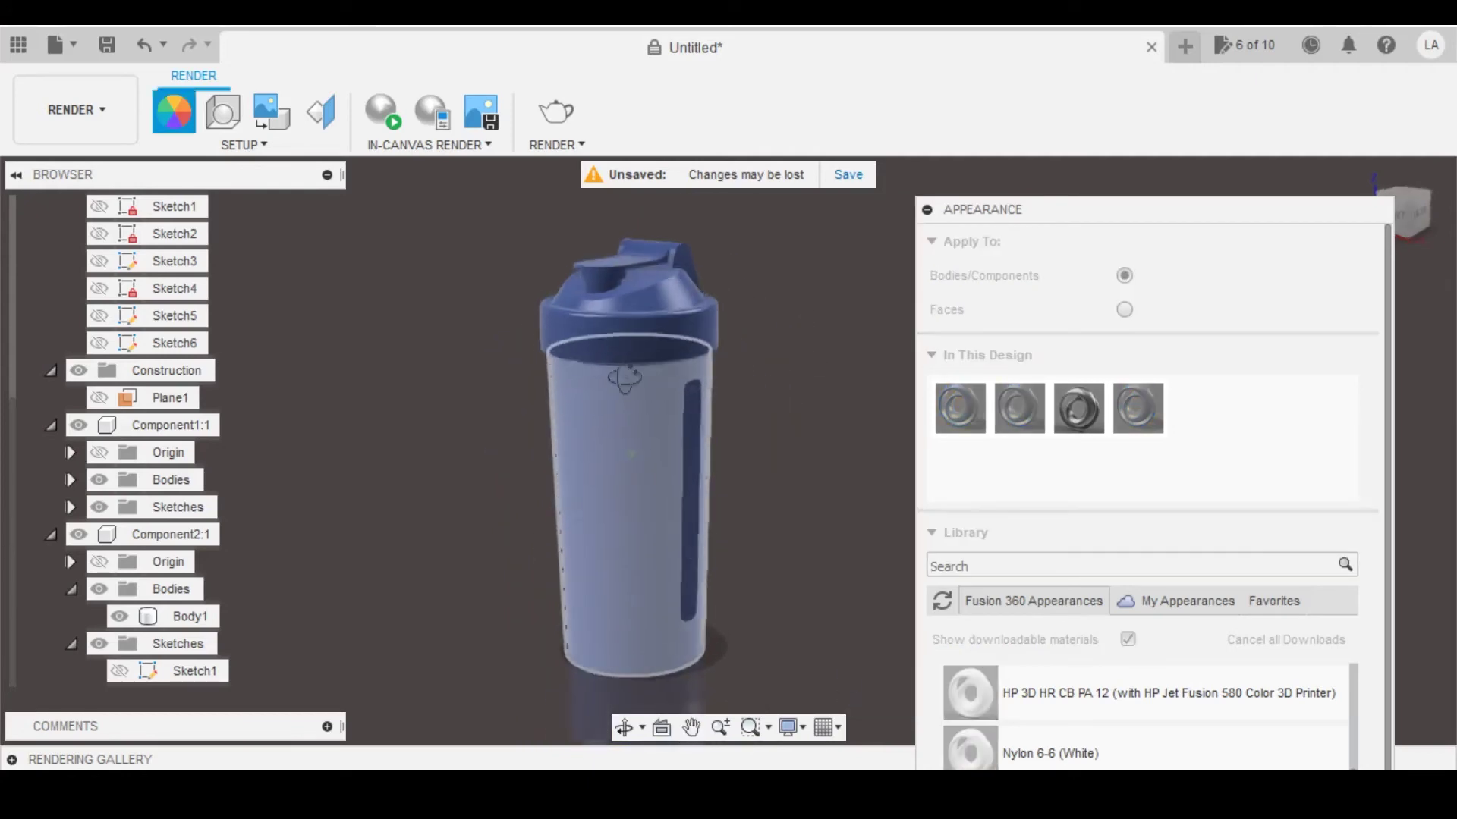
{"action": "left_click", "coordinate": [927, 209]}
{"action": "middle_click_drag", "start_coordinate": [731, 459], "coordinate": [825, 472]}
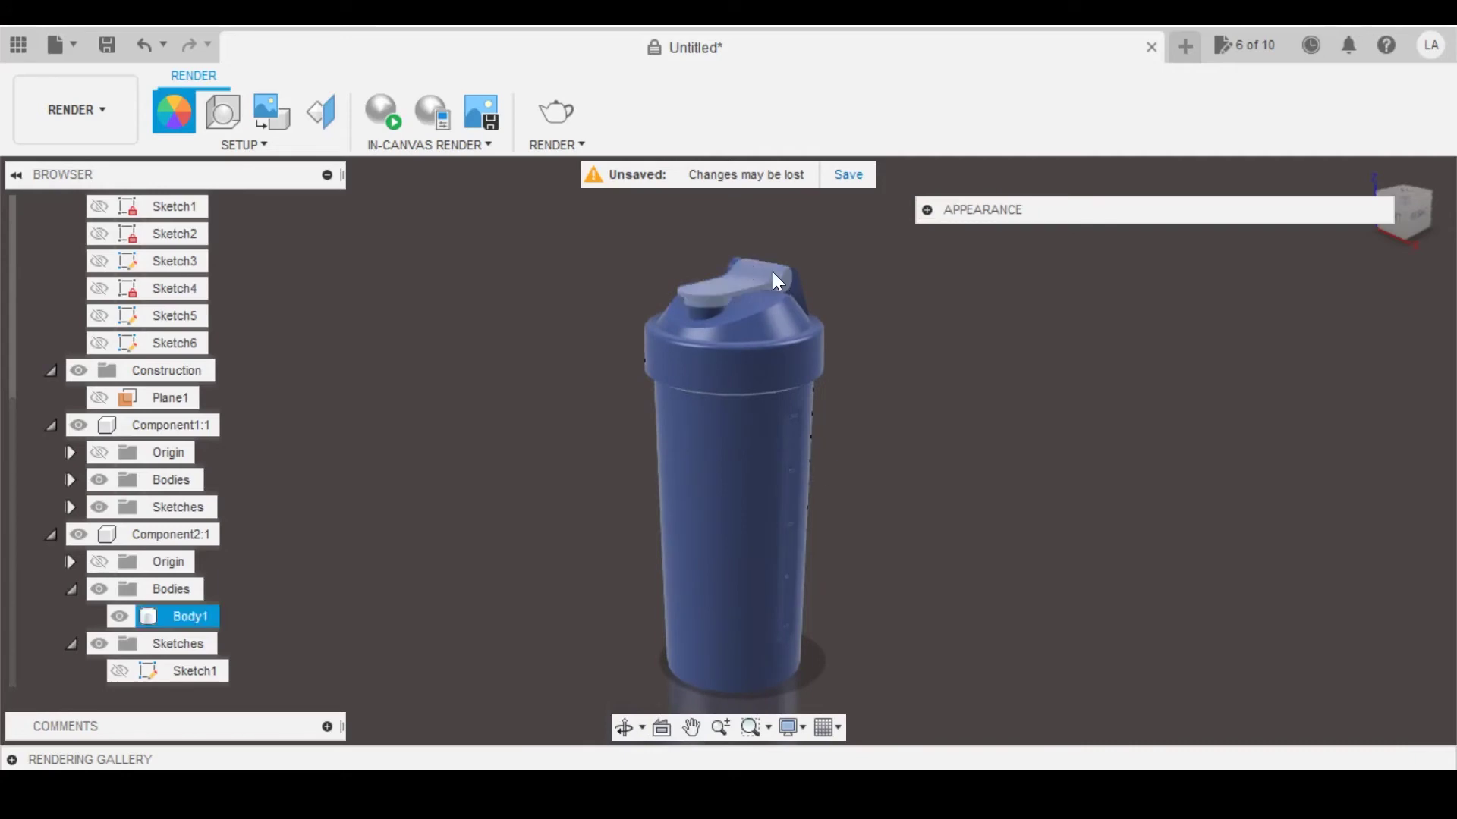
{"action": "scroll", "coordinate": [774, 283], "scroll_direction": "up", "scroll_amount": 1}
{"action": "middle_click_drag", "start_coordinate": [808, 321], "coordinate": [805, 256]}
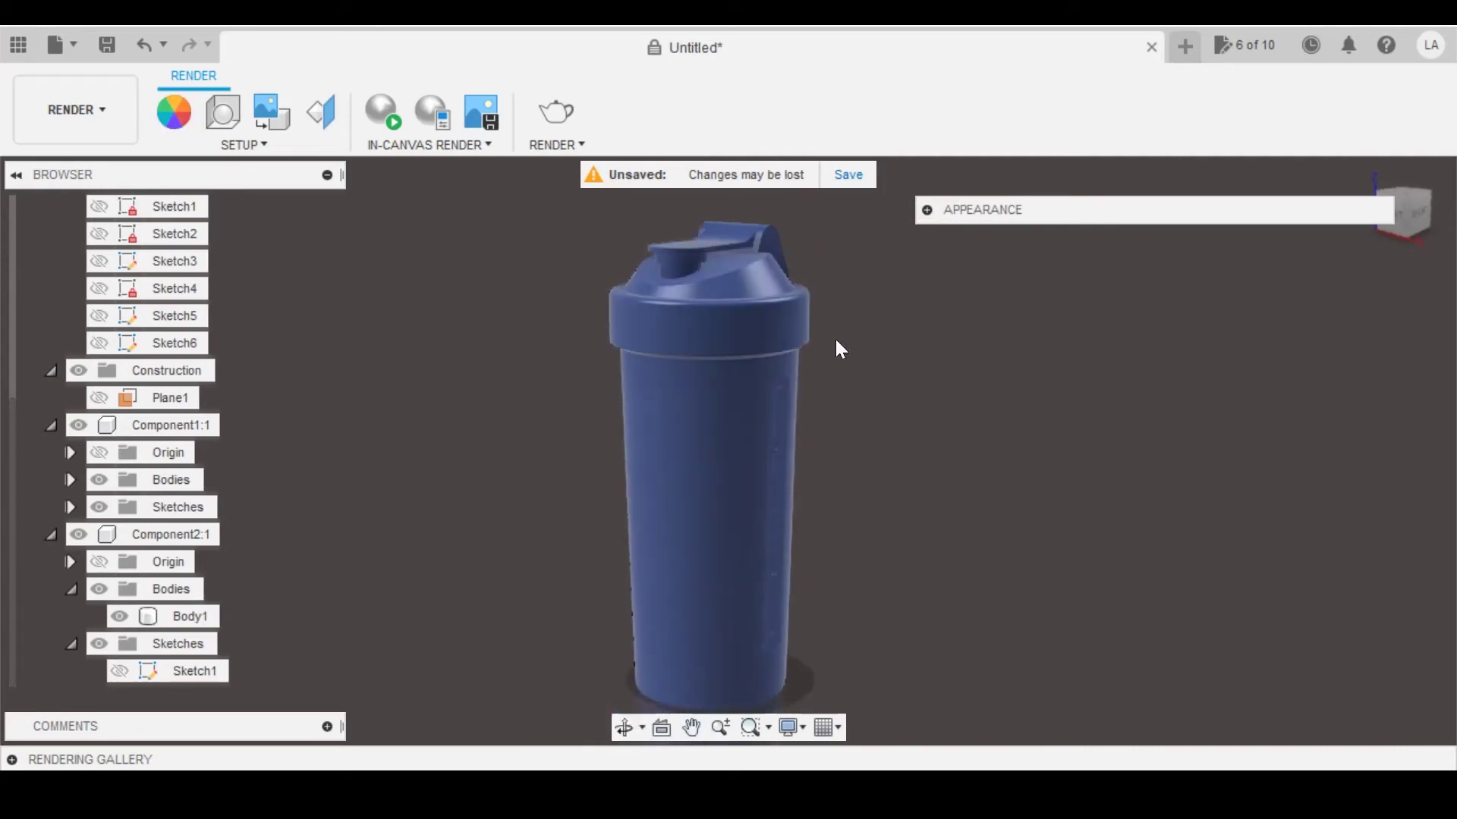
{"action": "middle_click_drag", "start_coordinate": [838, 347], "coordinate": [813, 315]}
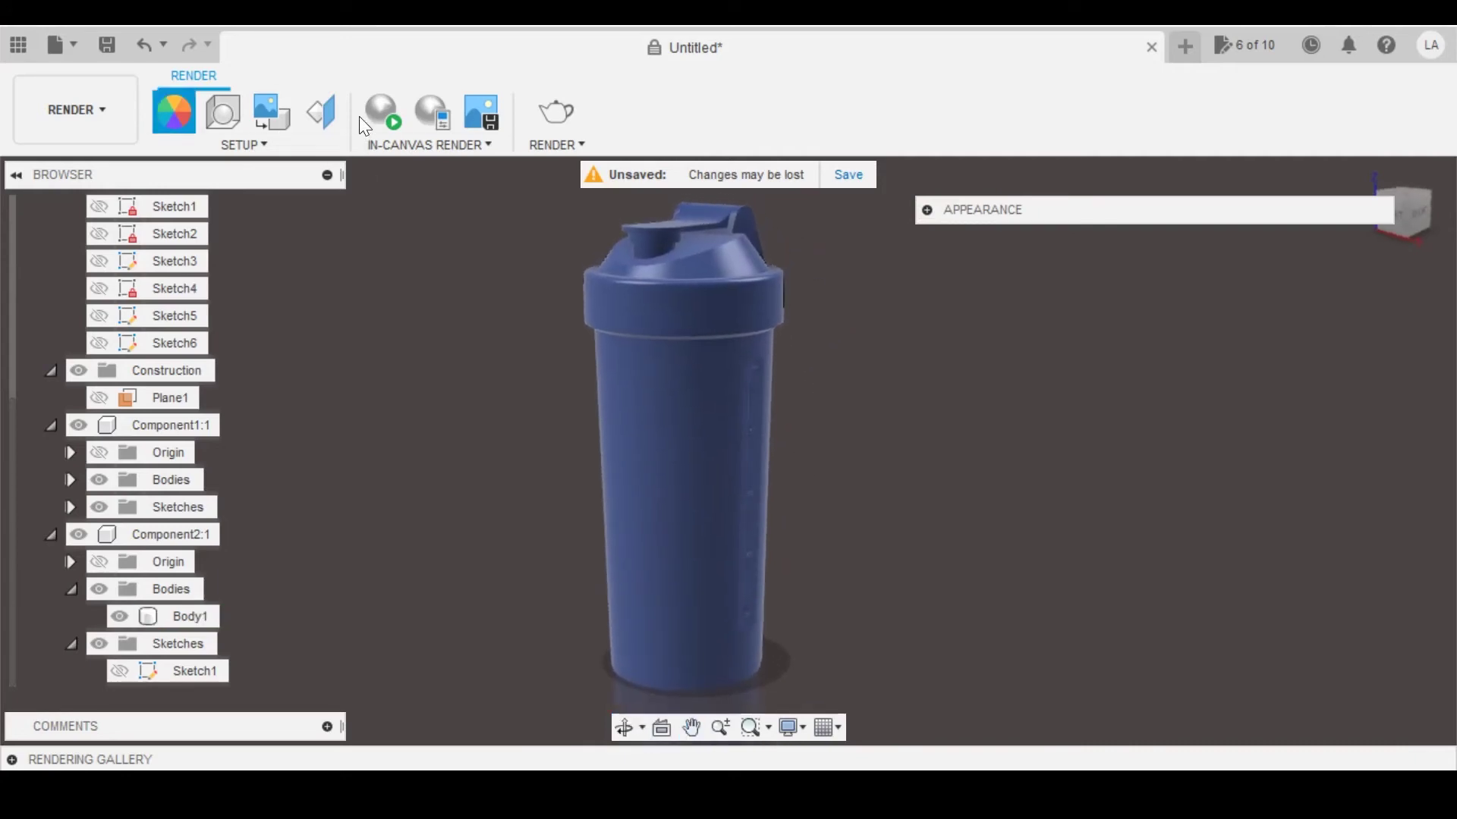
{"action": "left_click", "coordinate": [381, 111]}
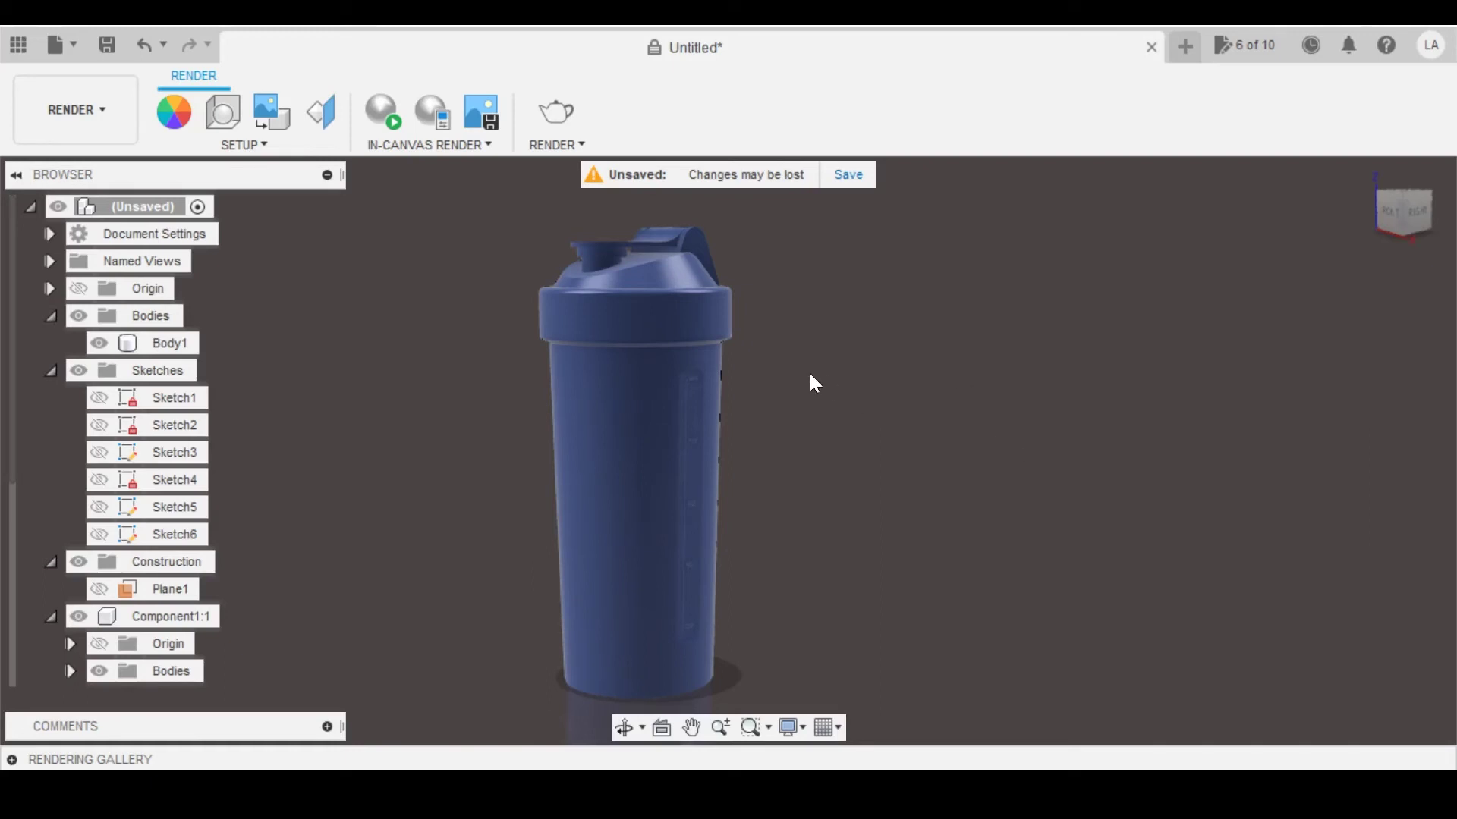
Step: Insert the Protein image from the computer as a decal on the outer face of the bottle body
{"action": "left_click", "coordinate": [269, 102]}
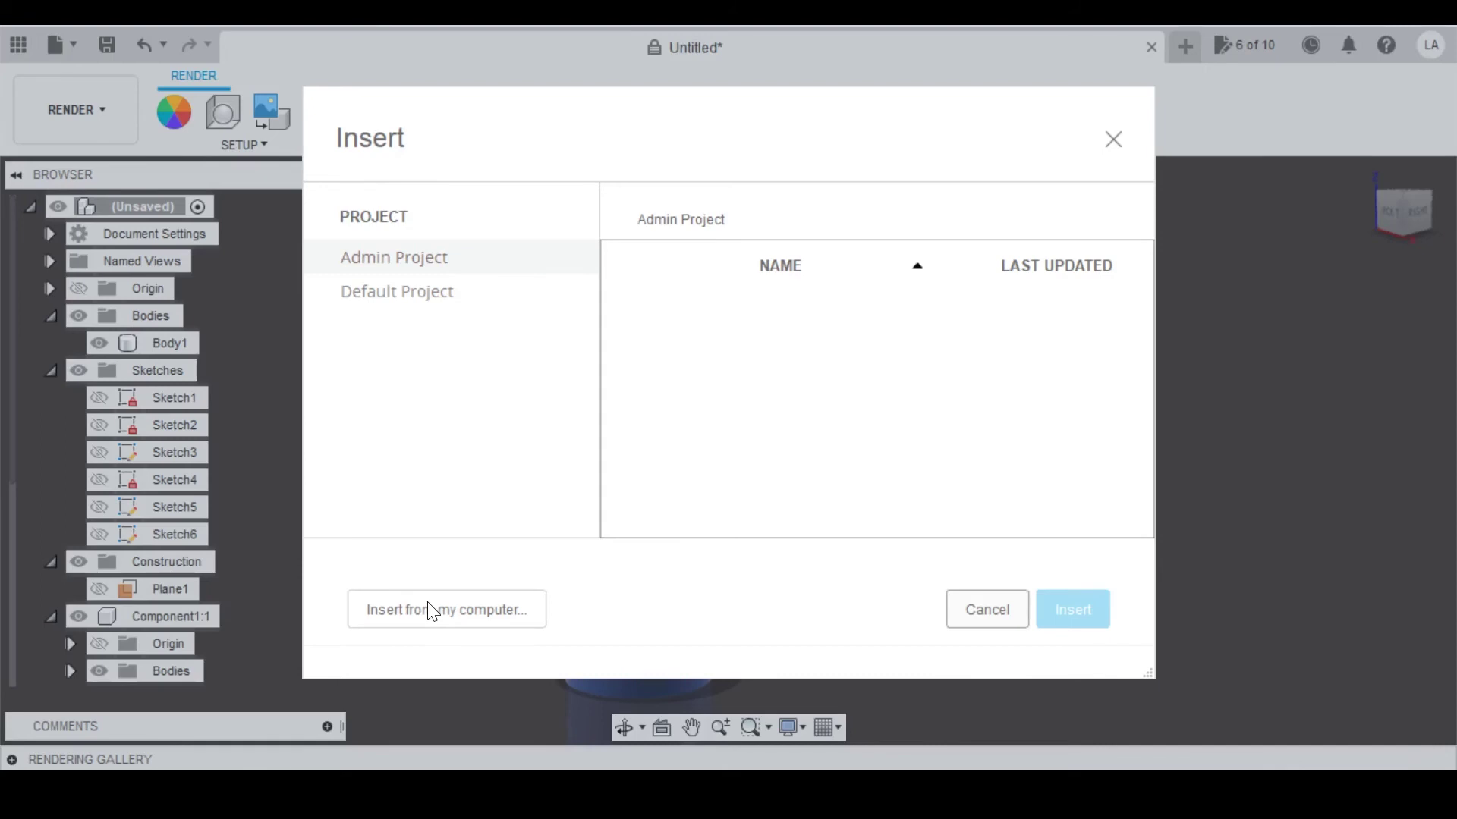
{"action": "left_click", "coordinate": [431, 611]}
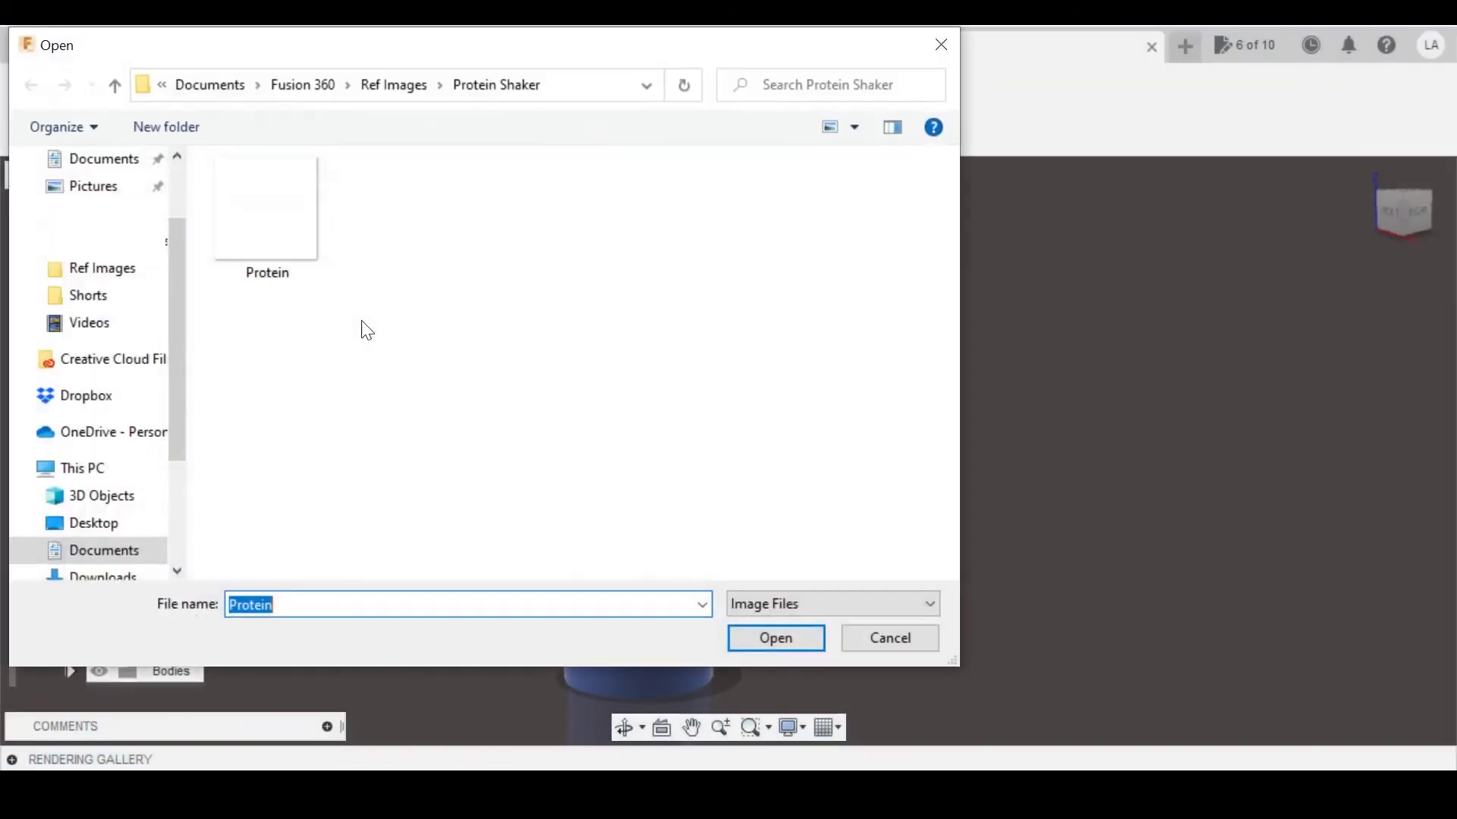
{"action": "double_click", "coordinate": [274, 202]}
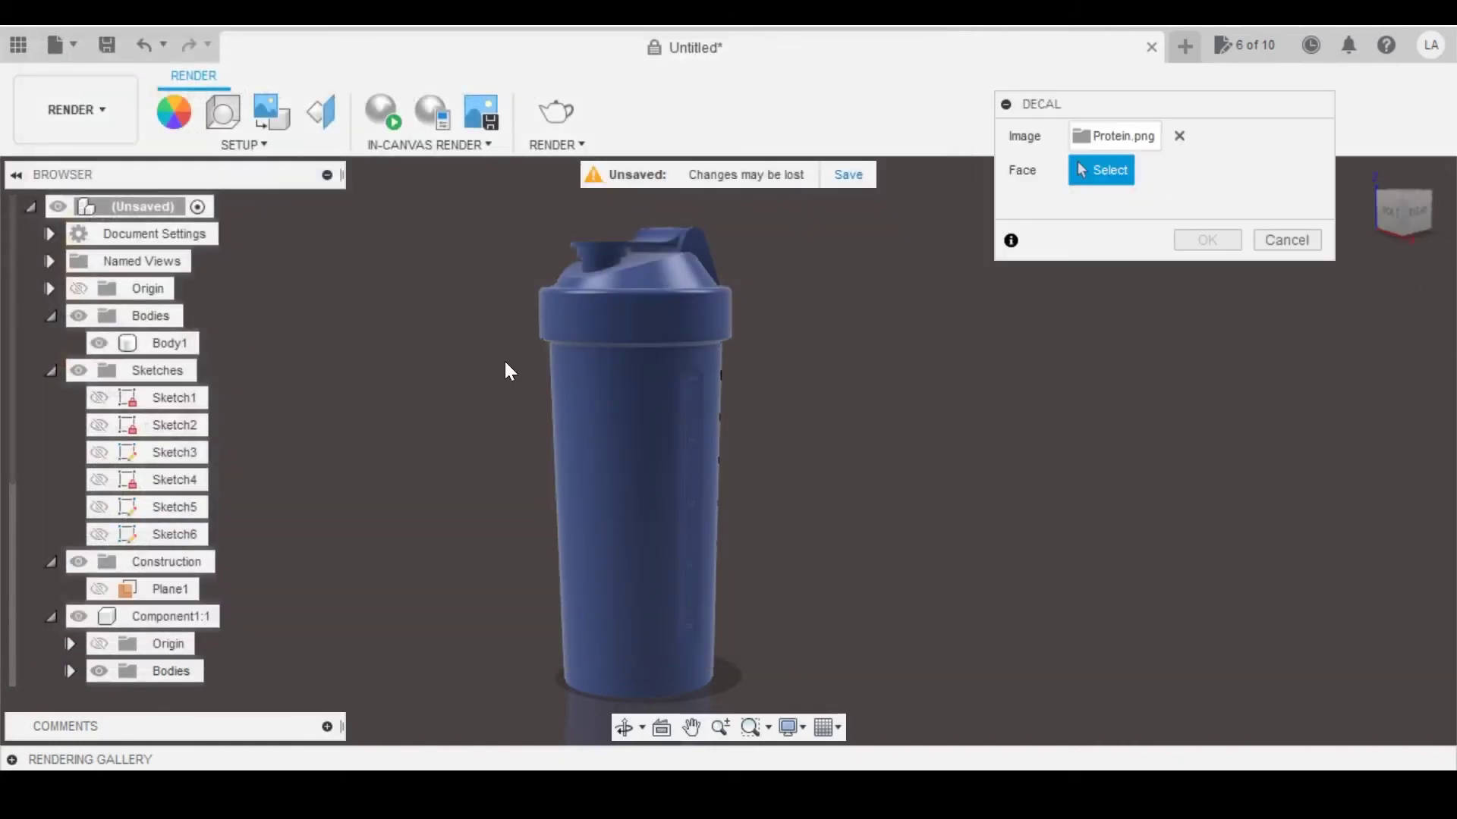
{"action": "left_click", "coordinate": [616, 402]}
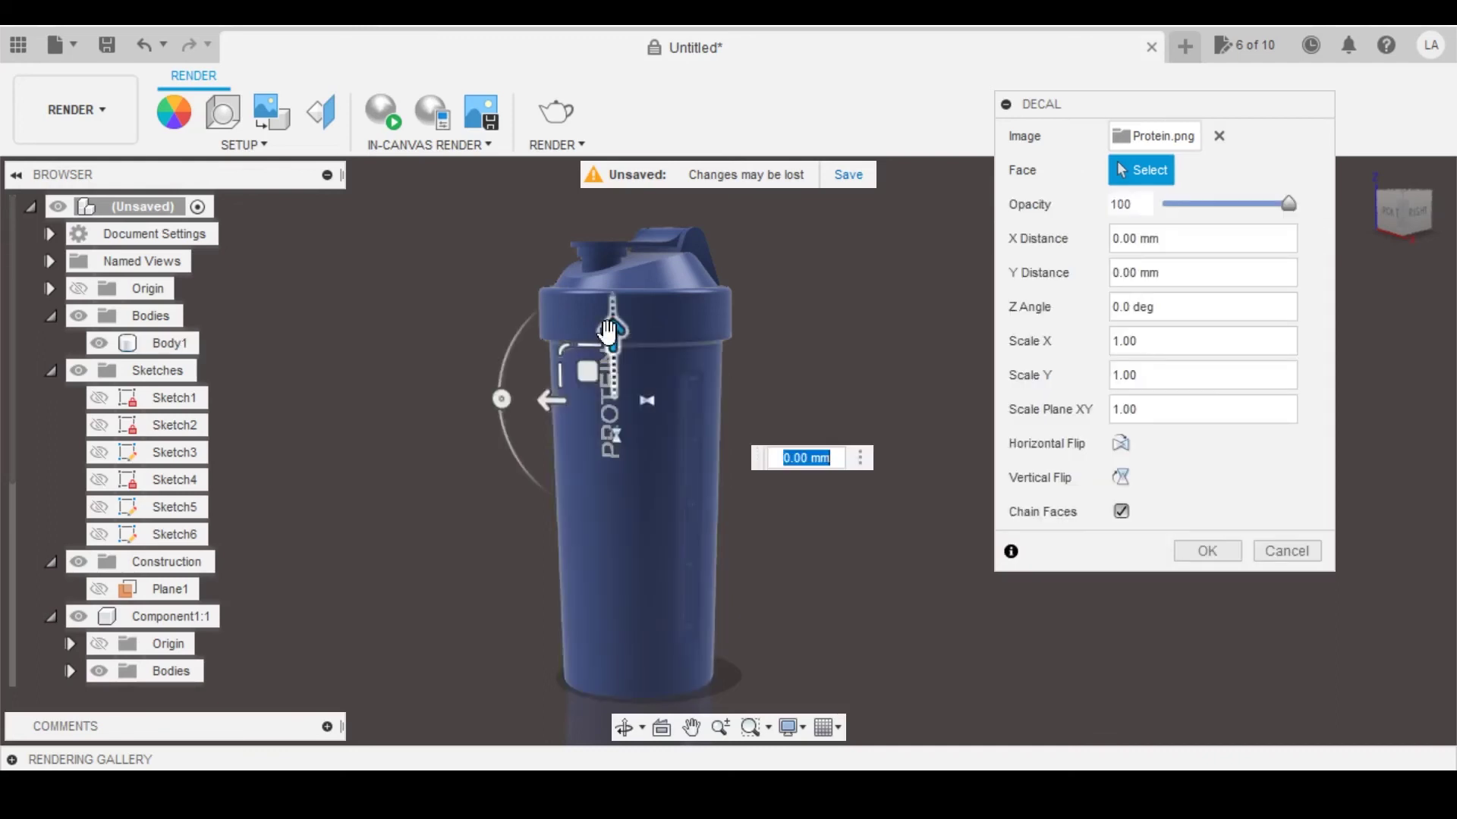
Step: Reposition the Protein decal lower on the bottle body, around the middle of its front side
{"action": "left_click_drag", "start_coordinate": [611, 358], "coordinate": [611, 452]}
{"action": "middle_click_drag", "start_coordinate": [611, 451], "coordinate": [685, 592], "text": "shift"}
{"action": "scroll", "coordinate": [685, 592], "scroll_direction": "up", "scroll_amount": 3}
{"action": "left_click_drag", "start_coordinate": [614, 498], "coordinate": [517, 493]}
{"action": "middle_click_drag", "start_coordinate": [607, 433], "coordinate": [660, 486], "text": "shift"}
{"action": "scroll", "coordinate": [657, 483], "scroll_direction": "up", "scroll_amount": 2}
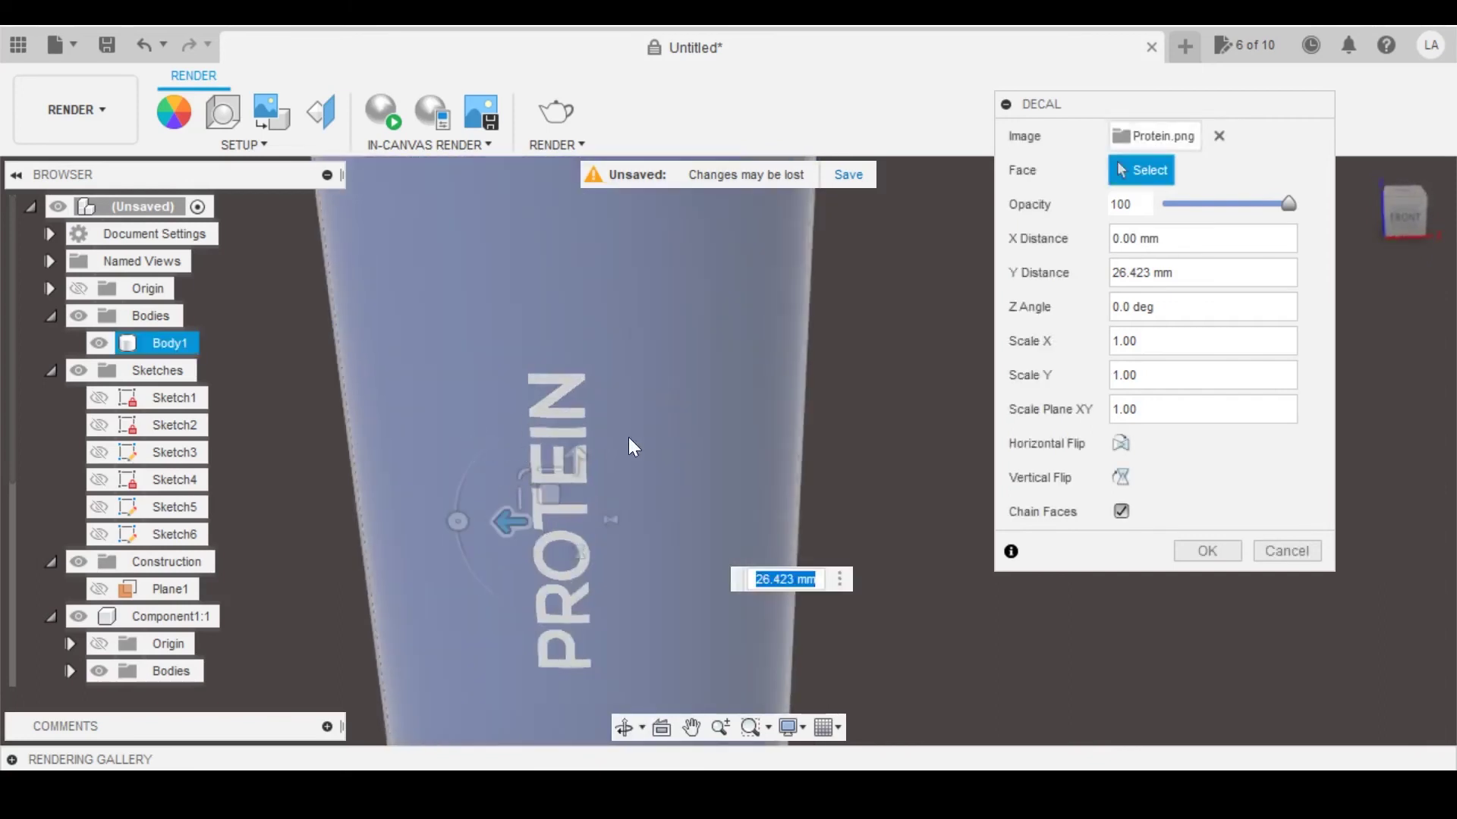
{"action": "scroll", "coordinate": [645, 432], "scroll_direction": "down", "scroll_amount": 1}
{"action": "middle_click_drag", "start_coordinate": [667, 396], "coordinate": [607, 452], "text": "shift"}
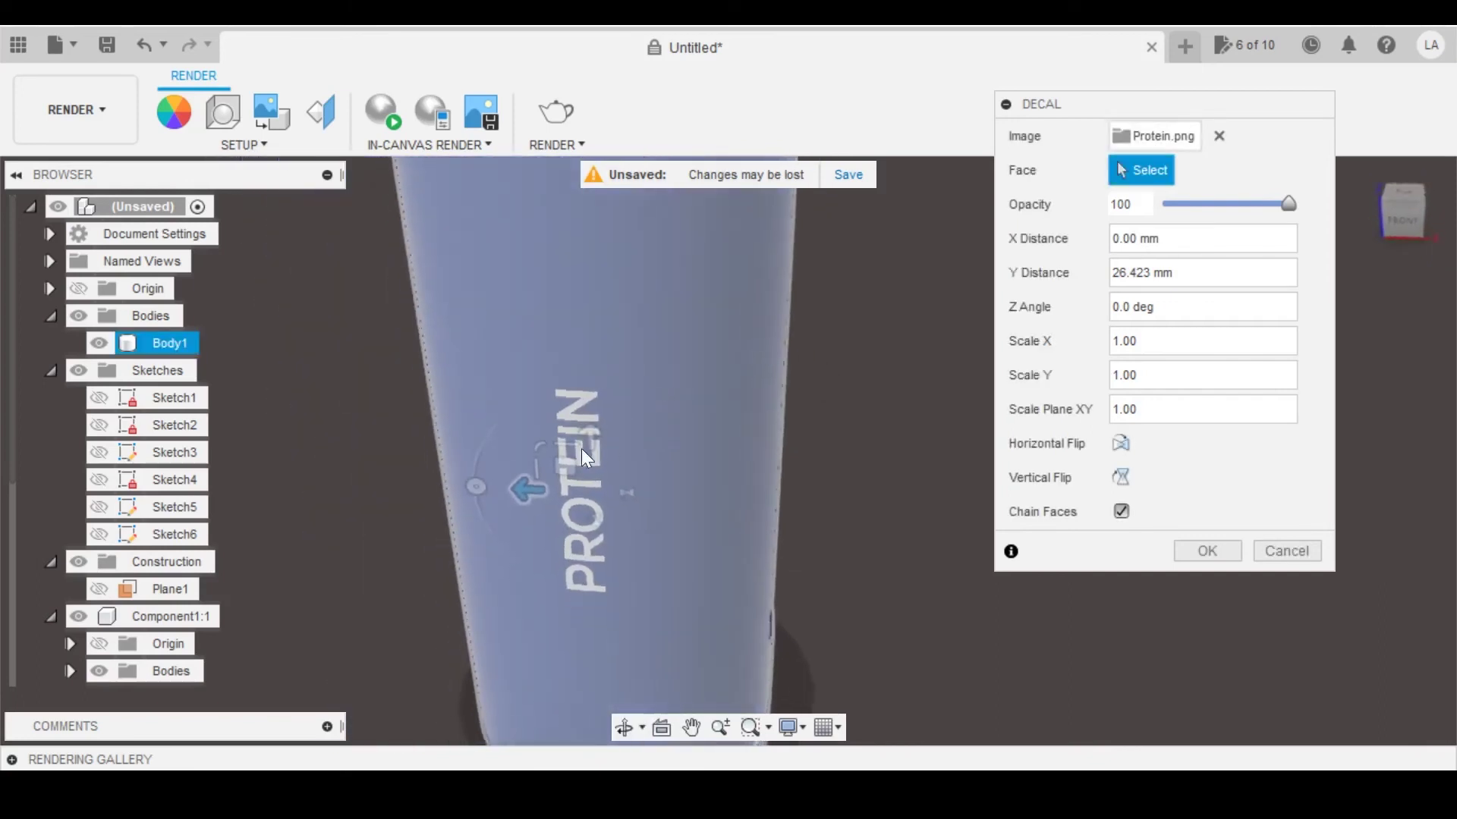
{"action": "left_click_drag", "start_coordinate": [535, 450], "coordinate": [510, 404]}
{"action": "scroll", "coordinate": [721, 428], "scroll_direction": "down", "scroll_amount": 1}
{"action": "middle_click_drag", "start_coordinate": [681, 322], "coordinate": [605, 351], "text": "shift"}
{"action": "scroll", "coordinate": [596, 268], "scroll_direction": "down", "scroll_amount": 4}
Step: Toggle the decal's horizontal and vertical flips until the PROTEIN text reads upward along the body, and accept the decal
{"action": "left_click", "coordinate": [1120, 444]}
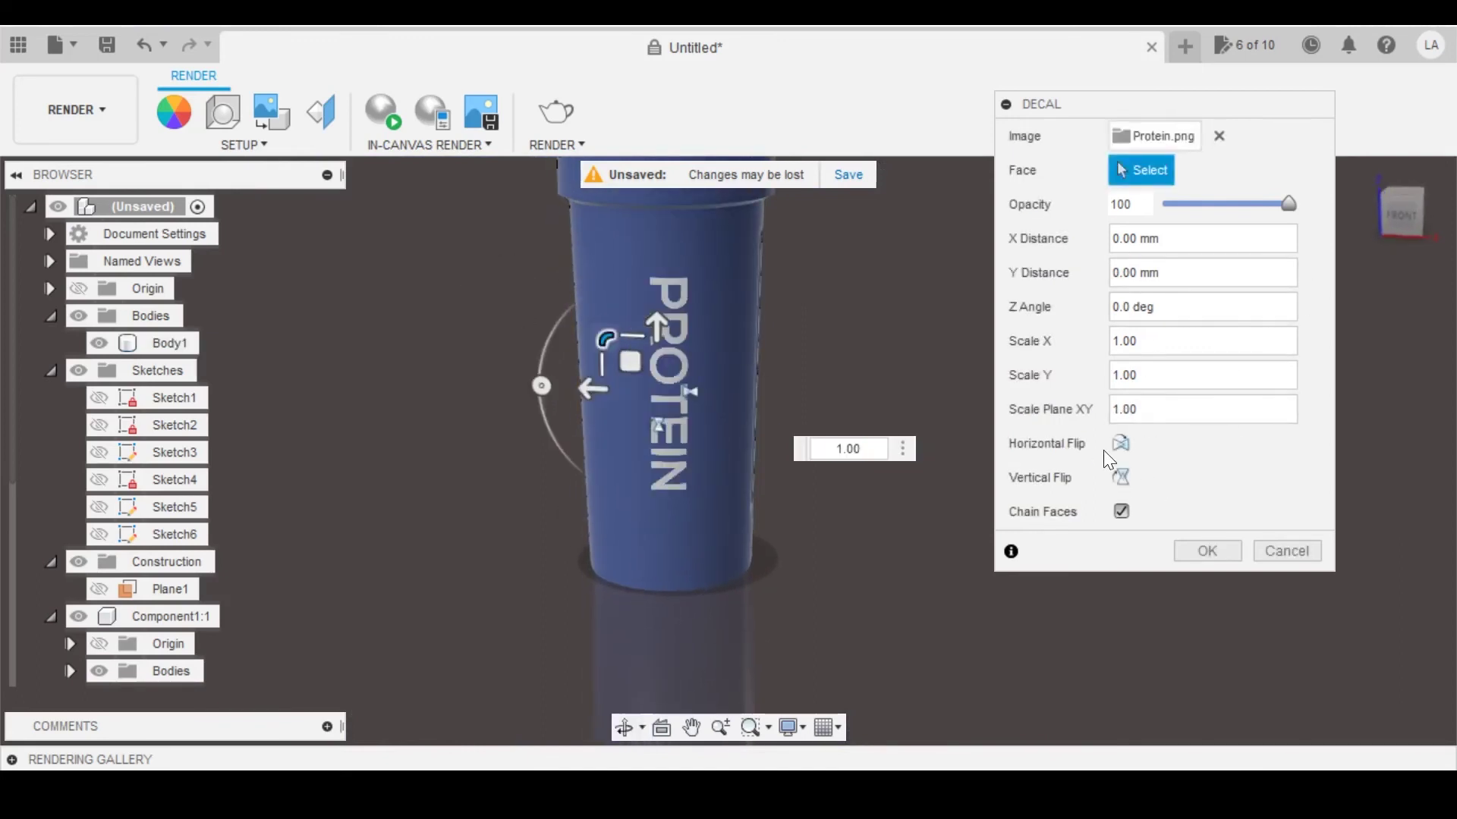
{"action": "left_click", "coordinate": [1124, 444]}
{"action": "left_click", "coordinate": [1122, 476]}
{"action": "left_click", "coordinate": [1110, 444]}
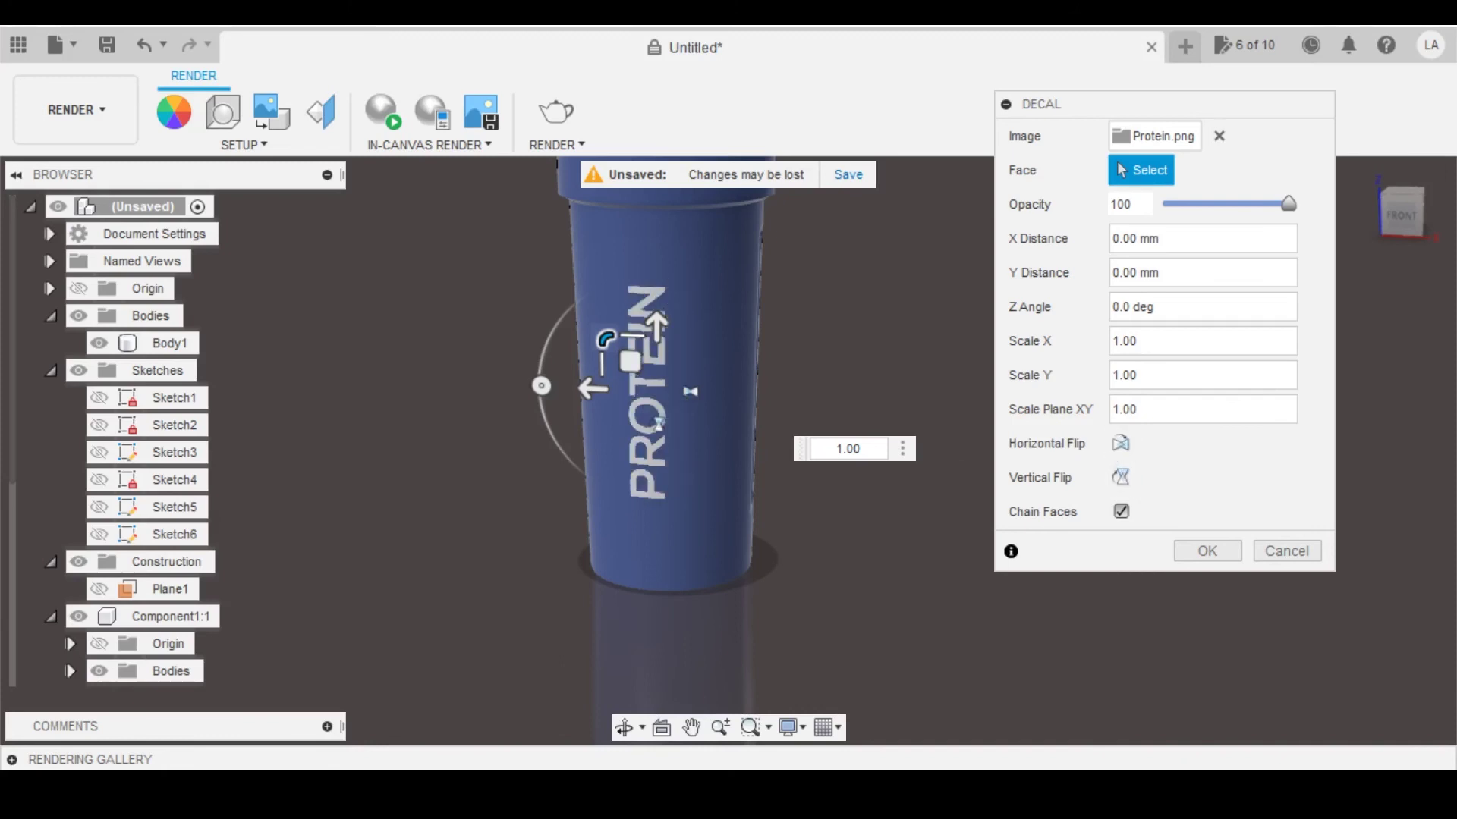
{"action": "middle_click_drag", "start_coordinate": [852, 348], "coordinate": [710, 358], "text": "shift"}
{"action": "scroll", "coordinate": [810, 344], "scroll_direction": "down", "scroll_amount": 2}
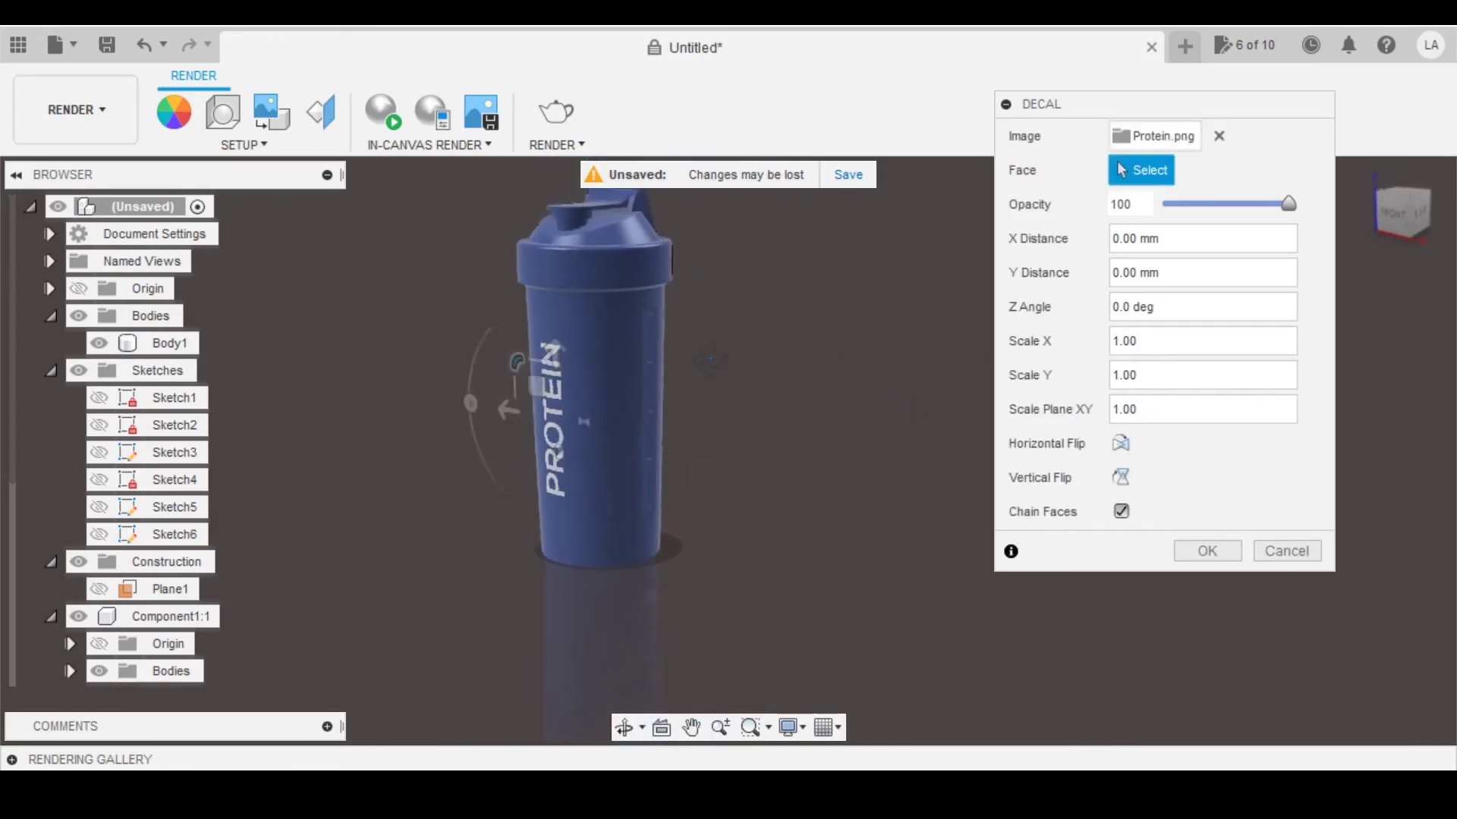
{"action": "scroll", "coordinate": [689, 348], "scroll_direction": "up", "scroll_amount": 2}
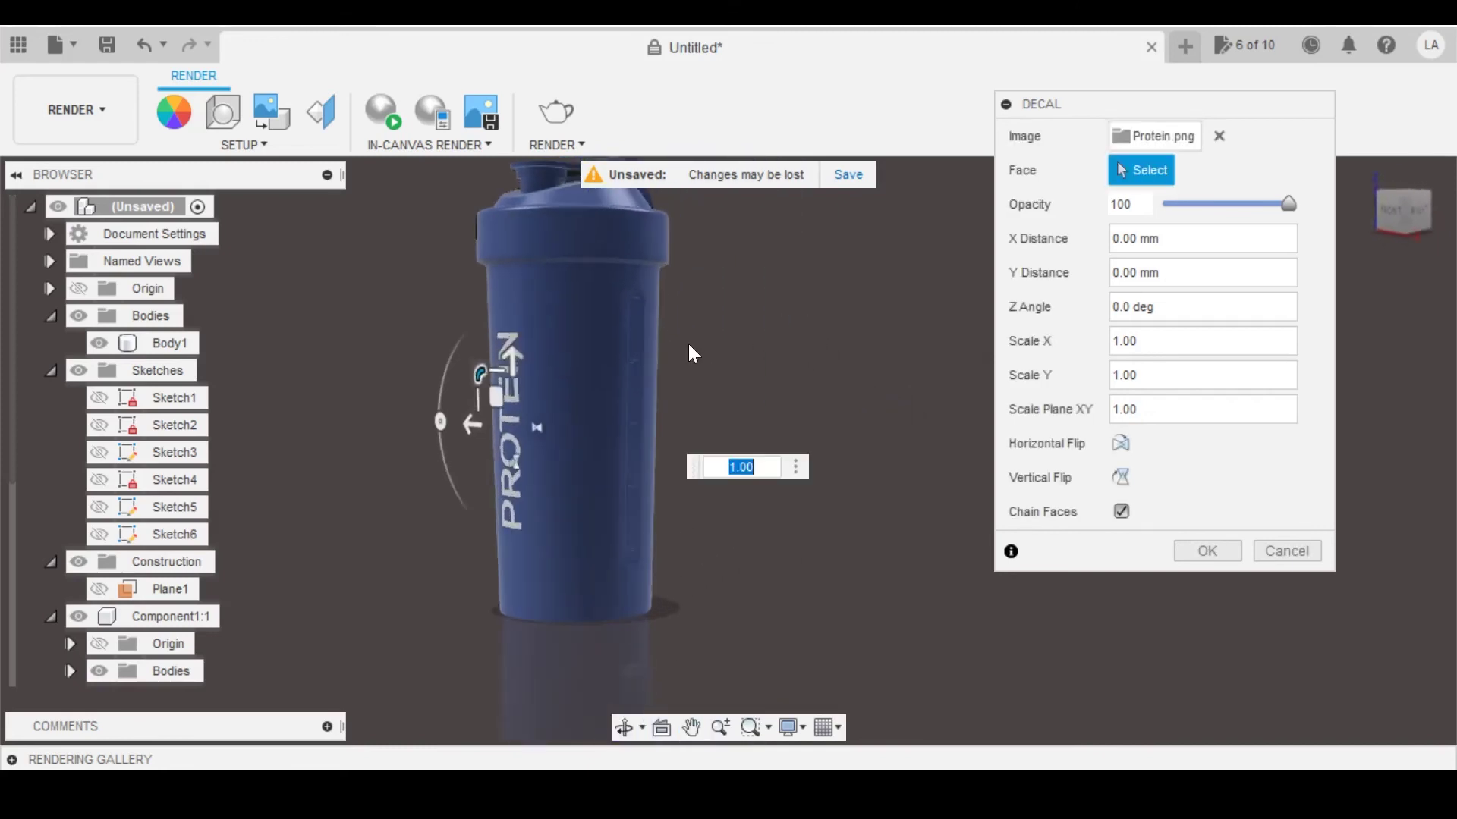
{"action": "left_click", "coordinate": [1213, 548]}
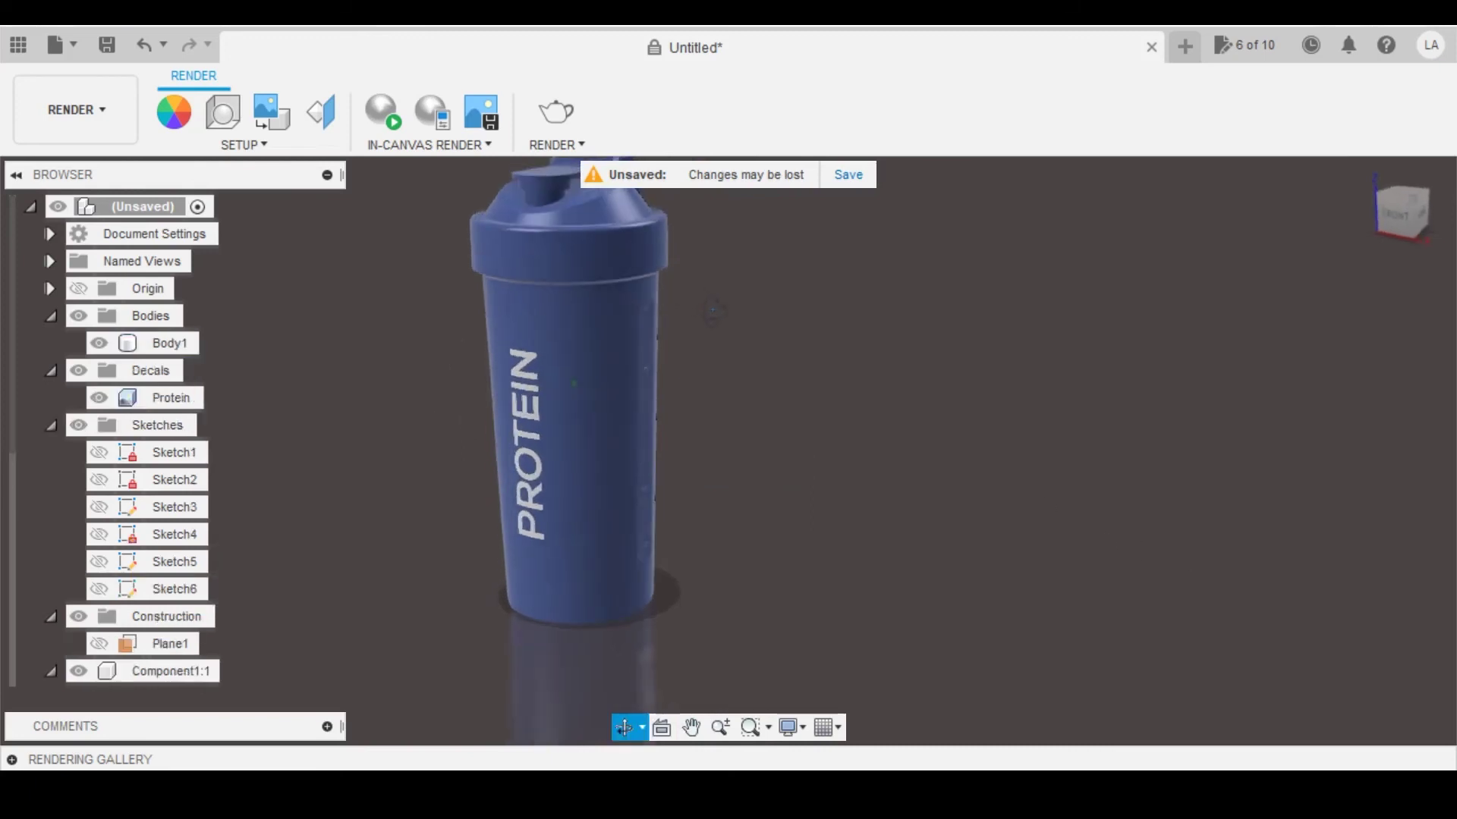
Step: Start an in-canvas render of the bottle with the PROTEIN text facing the camera
{"action": "middle_click_drag", "start_coordinate": [676, 267], "coordinate": [799, 360]}
{"action": "left_click", "coordinate": [385, 106]}
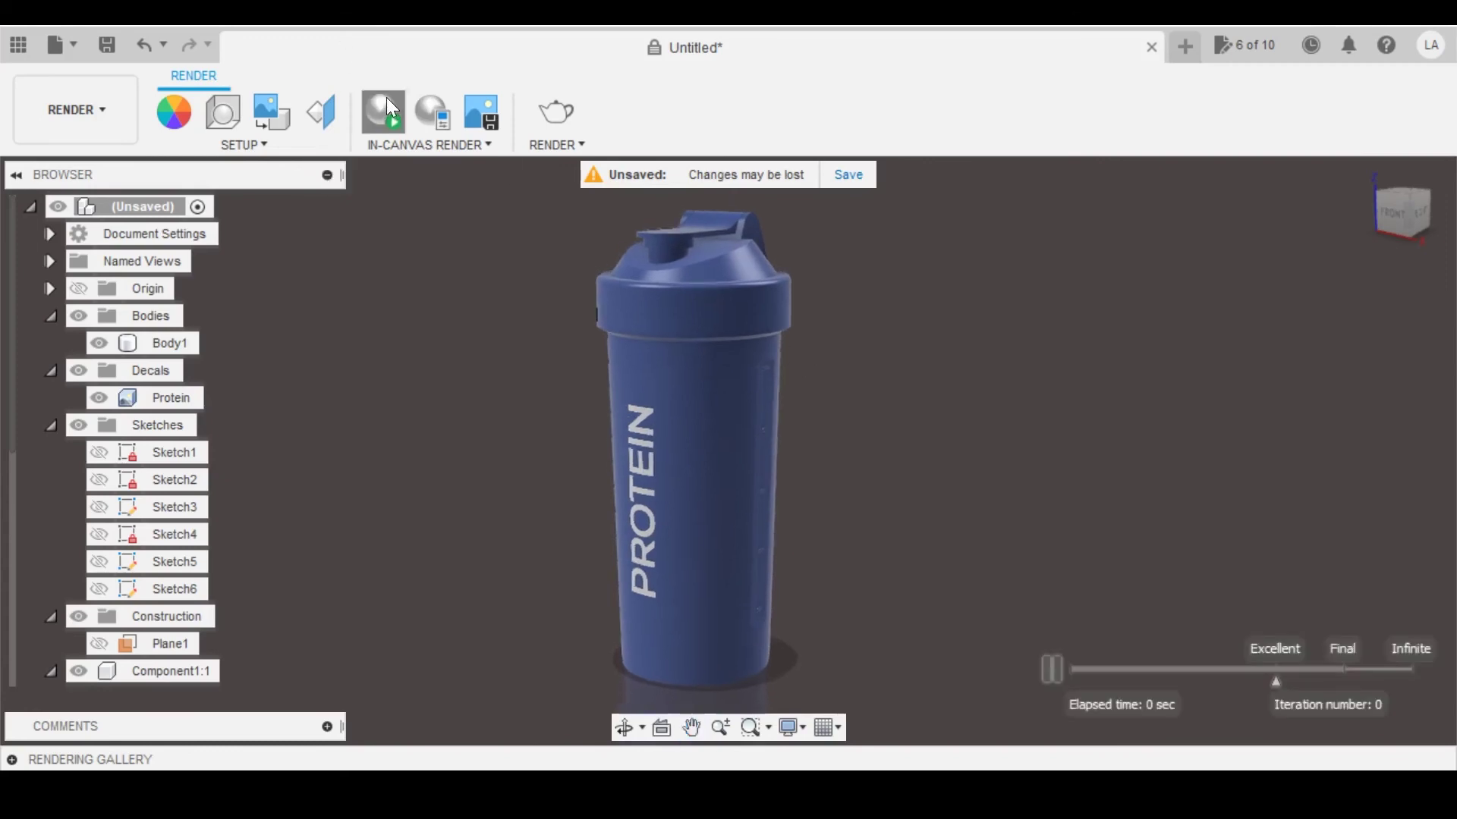